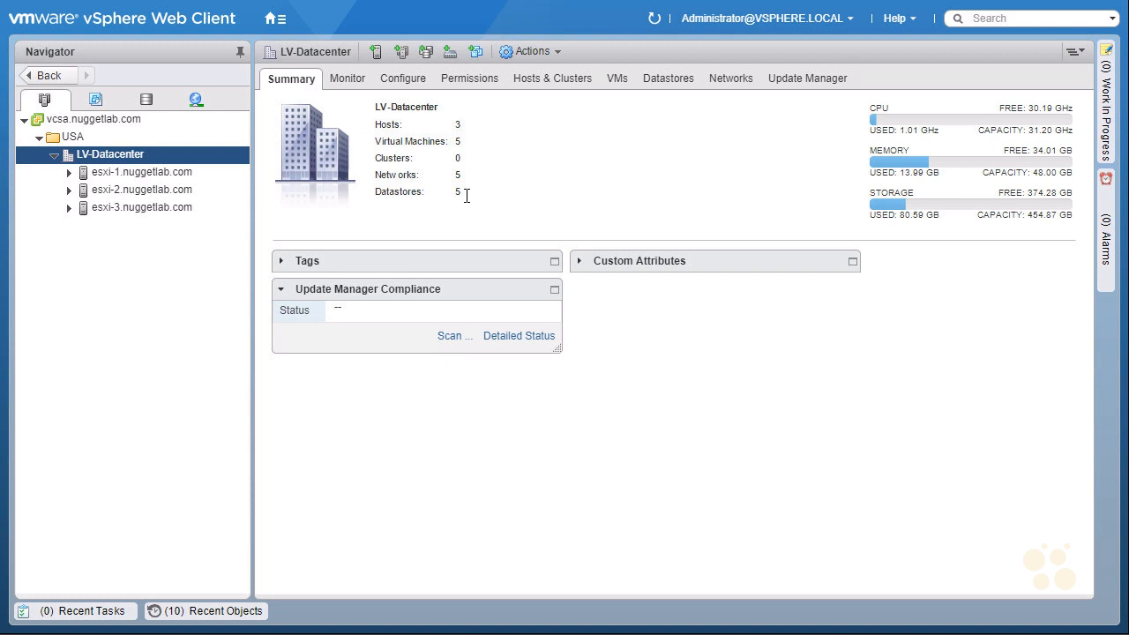
{"action": "key", "text": "ctrl+2"}
{"action": "left_click_drag", "start_coordinate": [739, 189], "coordinate": [813, 174]}
{"action": "left_click_drag", "start_coordinate": [797, 247], "coordinate": [807, 243]}
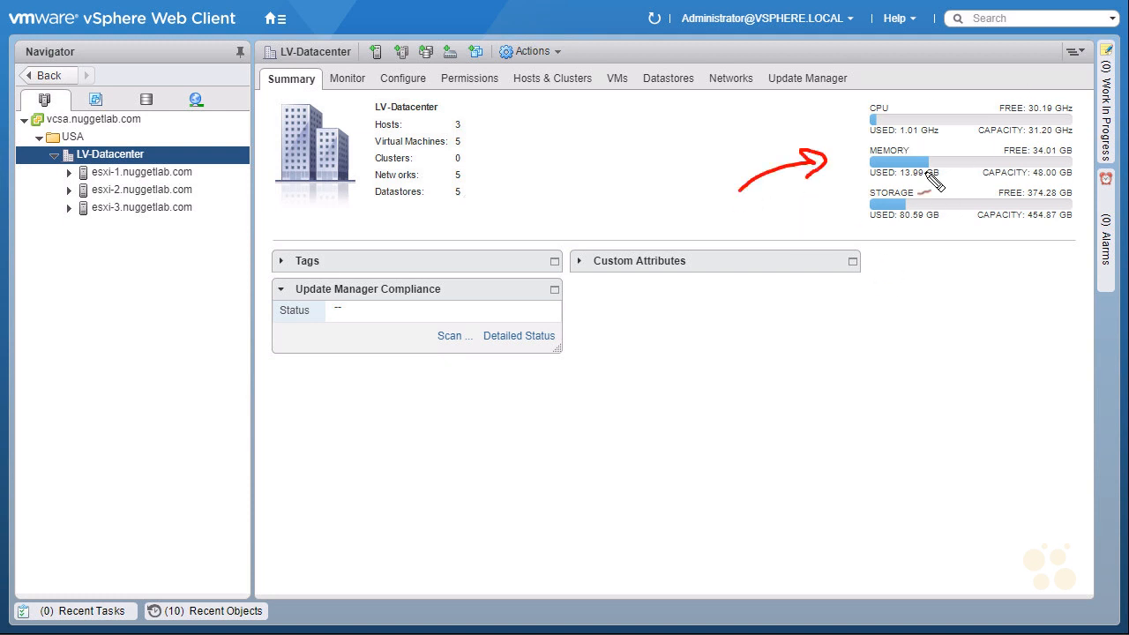
{"action": "key", "text": "Escape"}
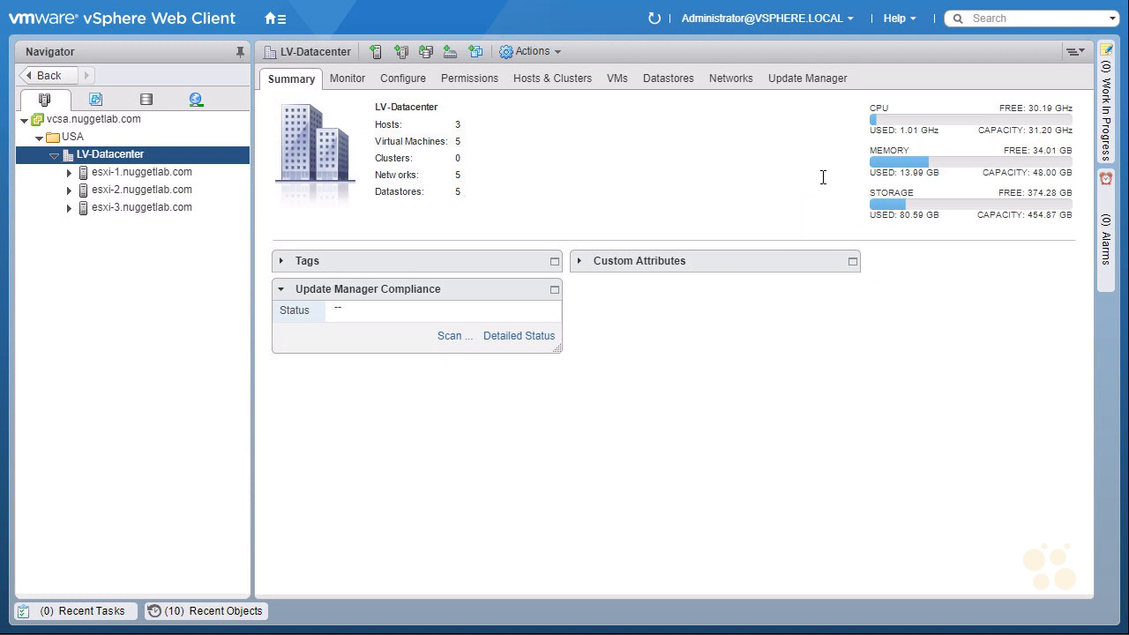
Expand the esxi-1, esxi-2 and esxi-3 hosts in the inventory to view their virtual machines.
{"action": "left_click", "coordinate": [69, 172]}
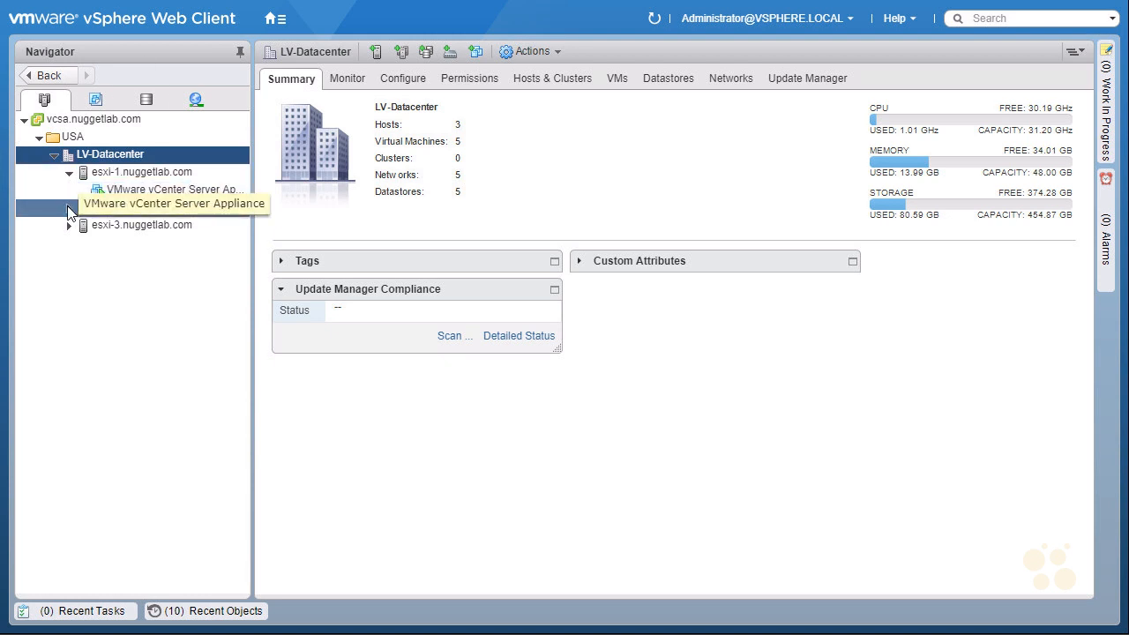
{"action": "left_click", "coordinate": [69, 207]}
{"action": "left_click", "coordinate": [68, 262]}
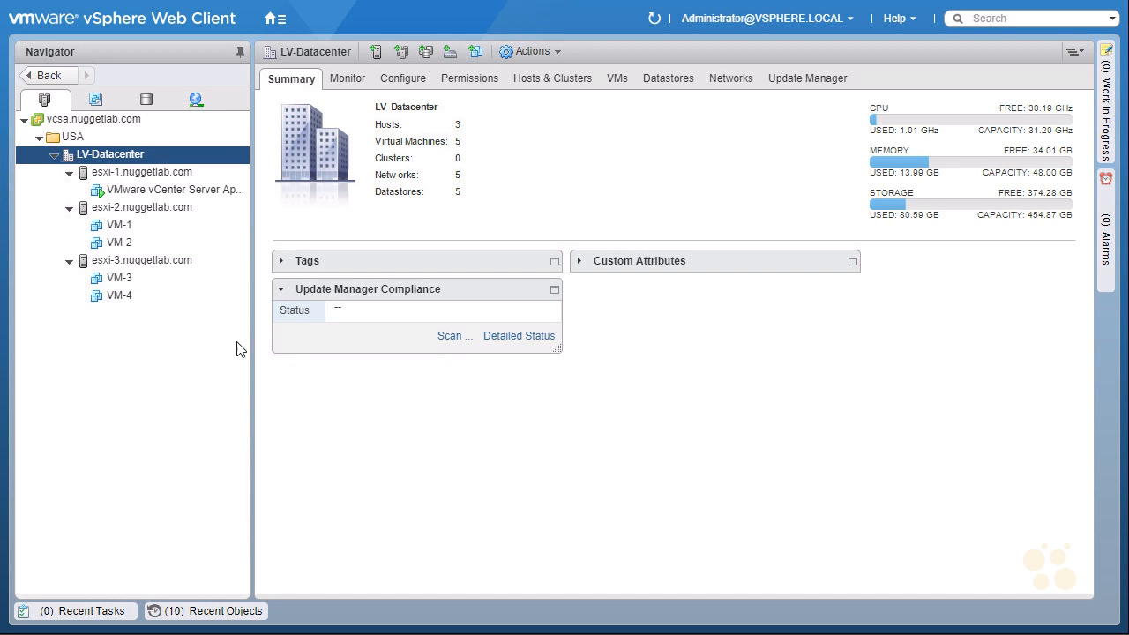
Start a new cluster in LV-Datacenter, name it Cluster-1 and turn on DRS.
{"action": "right_click", "coordinate": [174, 158]}
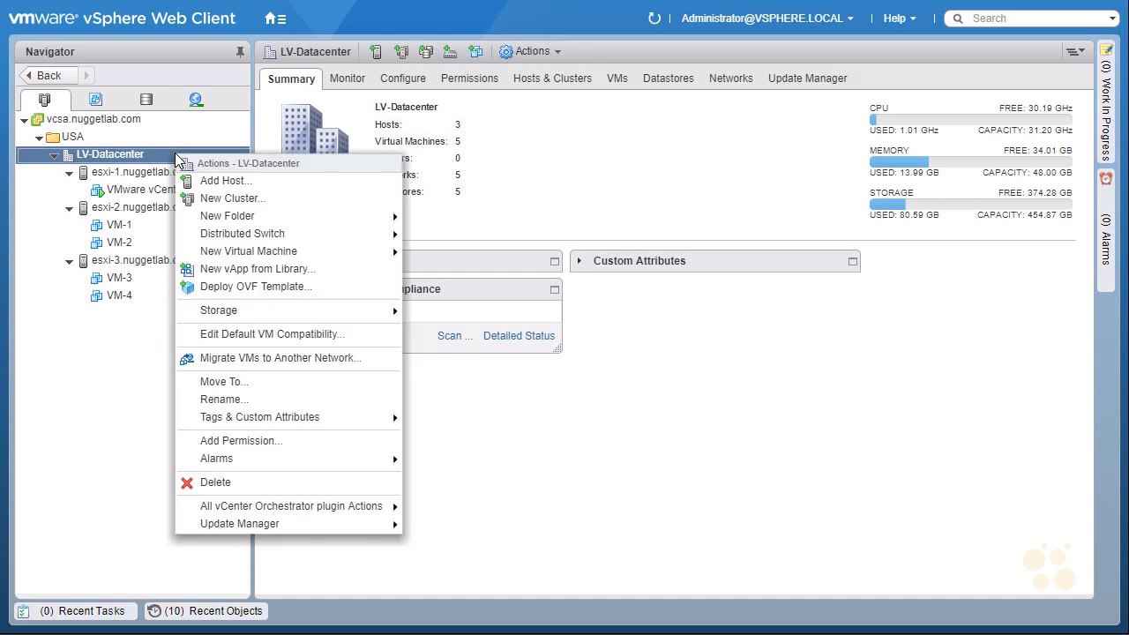
{"action": "left_click", "coordinate": [280, 199]}
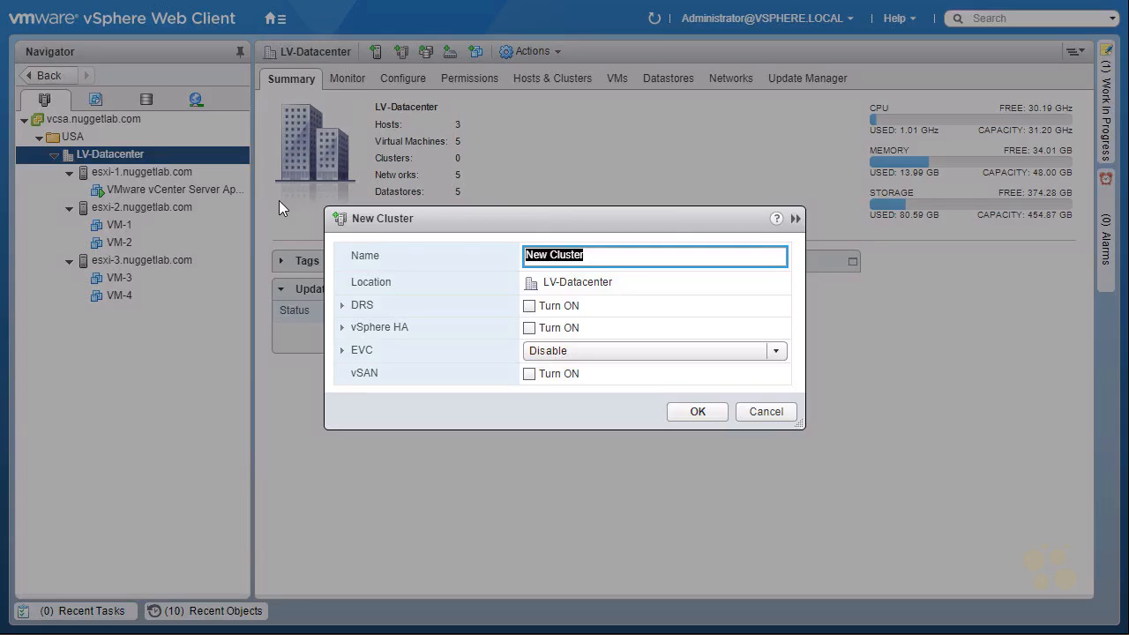
{"action": "type", "text": "Cluster-1"}
{"action": "left_click", "coordinate": [529, 306]}
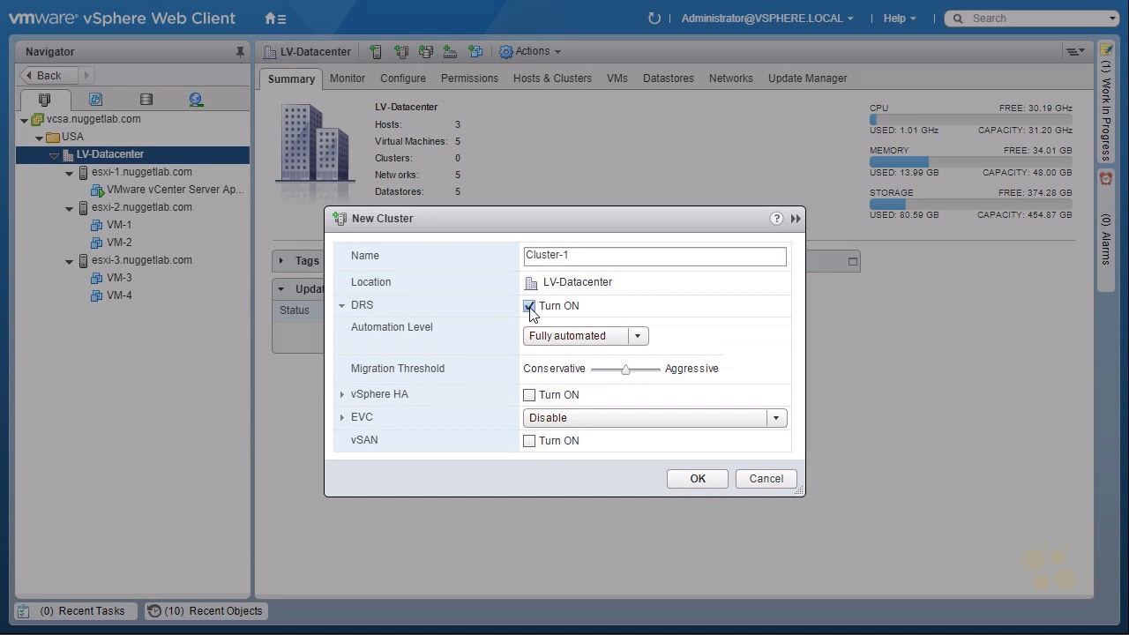
Set the DRS automation level to Manual, move the migration threshold toward Aggressive, and create the cluster.
{"action": "left_click", "coordinate": [641, 337]}
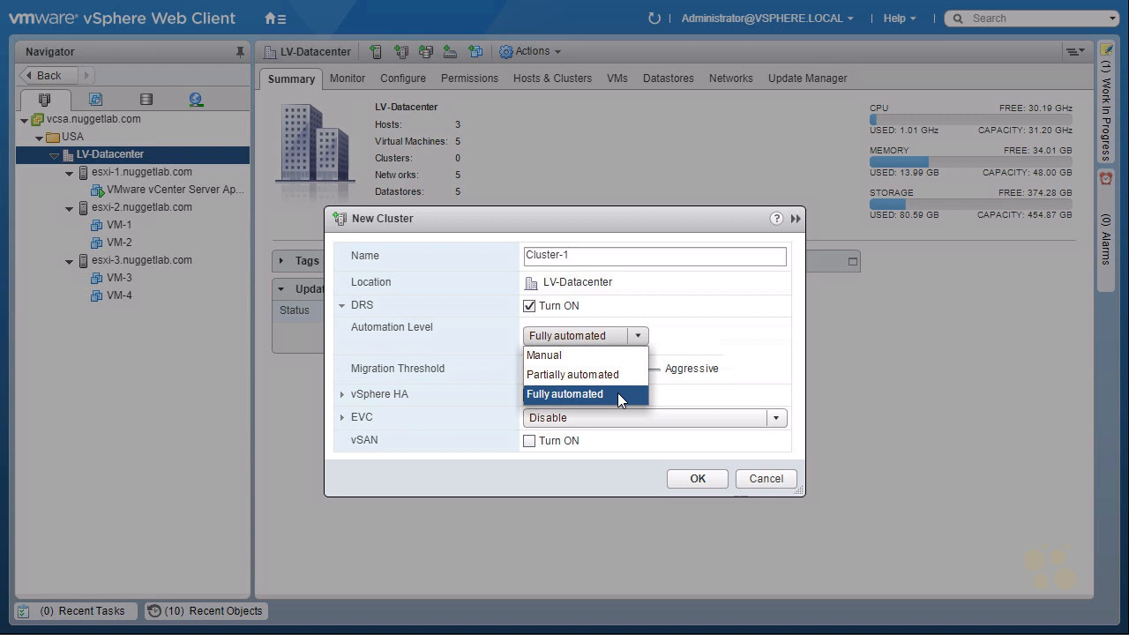
{"action": "key", "text": "ctrl+shift+d"}
{"action": "left_click_drag", "start_coordinate": [573, 426], "coordinate": [561, 430]}
{"action": "left_click", "coordinate": [570, 355]}
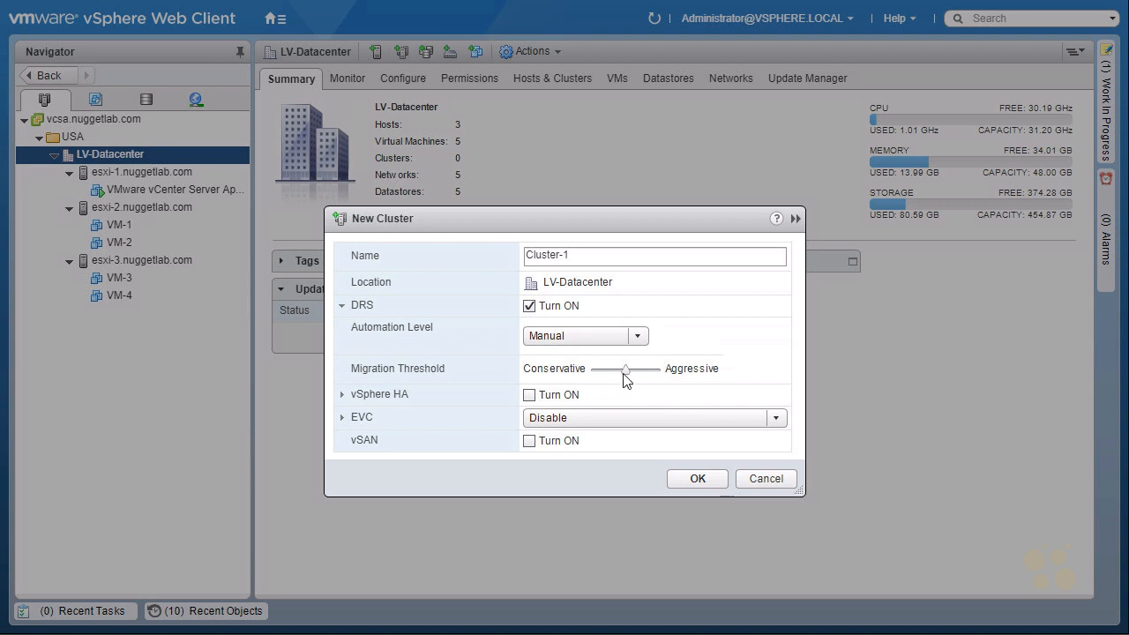
{"action": "left_click_drag", "start_coordinate": [625, 370], "coordinate": [667, 374]}
{"action": "left_click", "coordinate": [698, 478]}
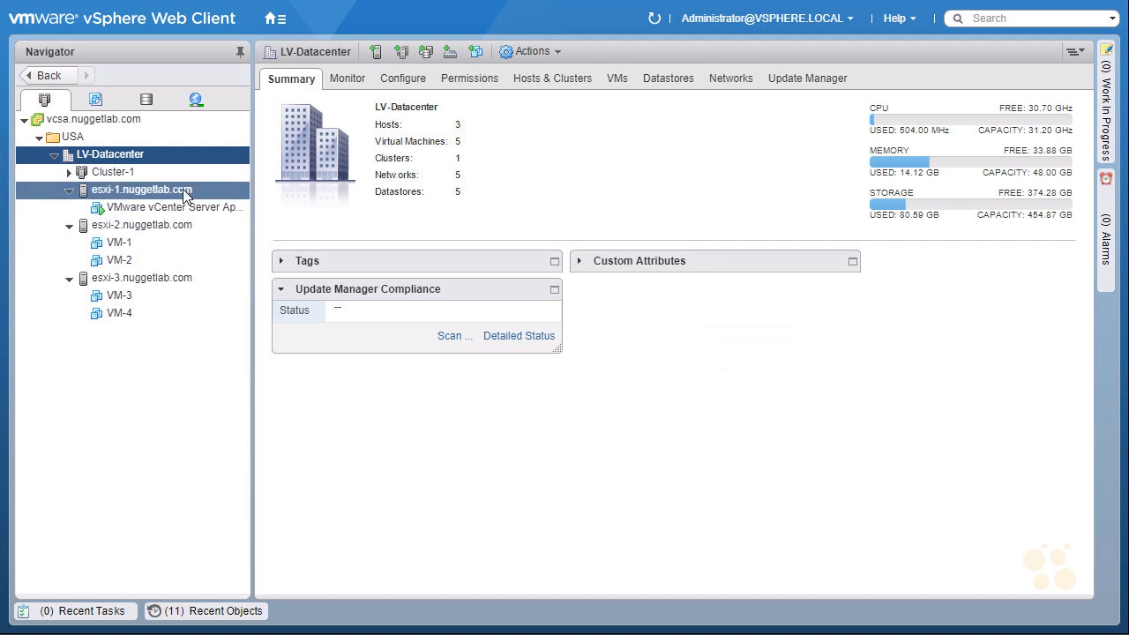
Move host esxi-1.nuggetlab.com into Cluster-1, putting all its virtual machines in the cluster's root resource pool.
{"action": "left_click_drag", "start_coordinate": [182, 193], "coordinate": [106, 176]}
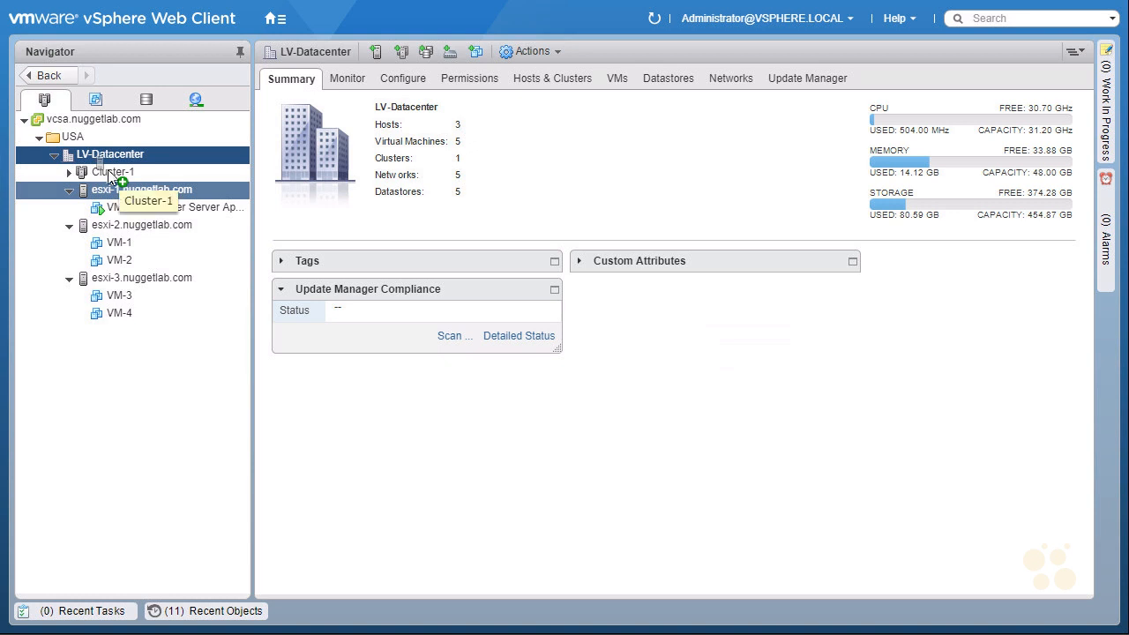
{"action": "left_click_drag", "start_coordinate": [108, 177], "coordinate": [113, 173]}
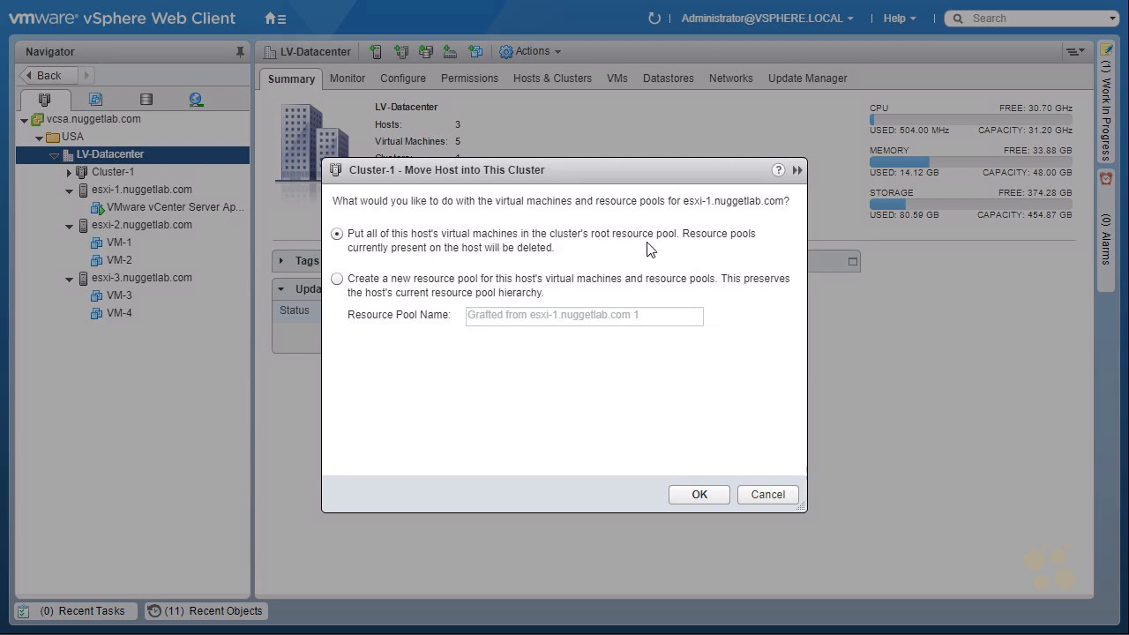
{"action": "left_click_drag", "start_coordinate": [29, 191], "coordinate": [56, 179]}
{"action": "mouse_move", "coordinate": [40, 176]}
{"action": "left_mouse_down"}
{"action": "mouse_move", "coordinate": [50, 191]}
{"action": "mouse_move", "coordinate": [82, 179]}
{"action": "mouse_move", "coordinate": [62, 173]}
{"action": "mouse_move", "coordinate": [77, 181]}
{"action": "left_mouse_up"}
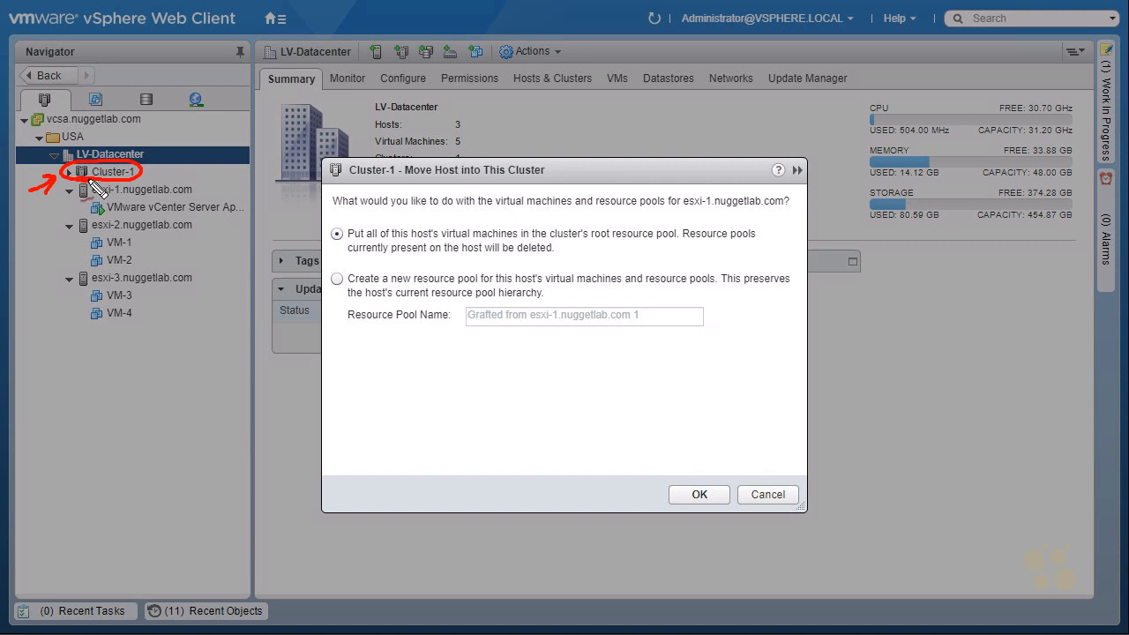
{"action": "left_click_drag", "start_coordinate": [217, 168], "coordinate": [195, 187]}
{"action": "left_click_drag", "start_coordinate": [197, 178], "coordinate": [212, 185]}
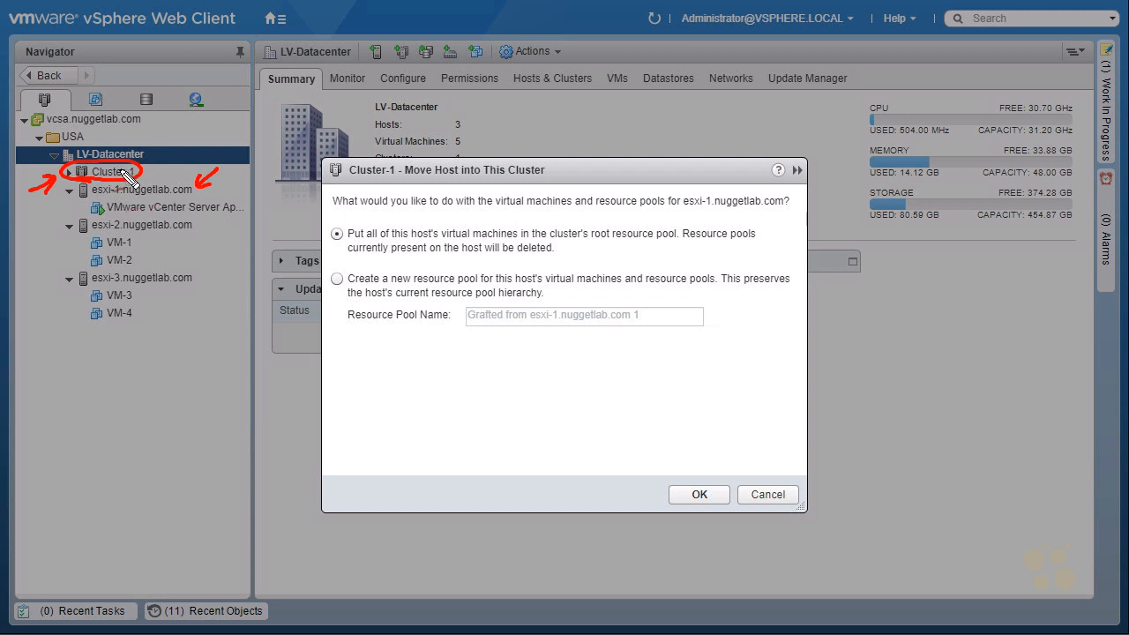
{"action": "left_click_drag", "start_coordinate": [130, 263], "coordinate": [143, 261]}
{"action": "key", "text": "Escape"}
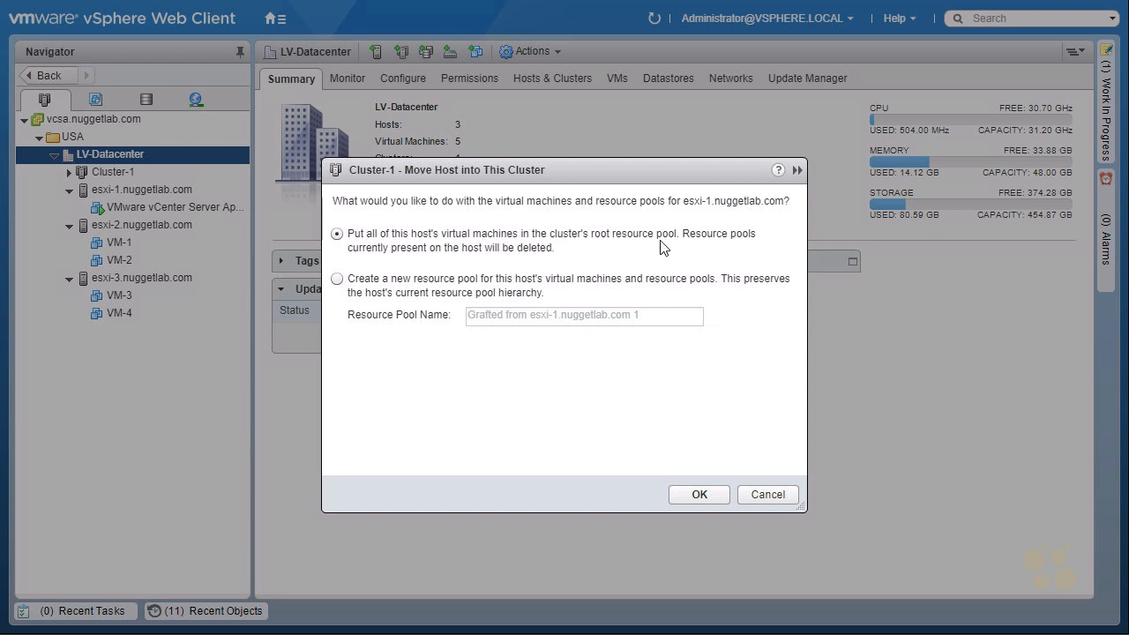
{"action": "left_click", "coordinate": [708, 497]}
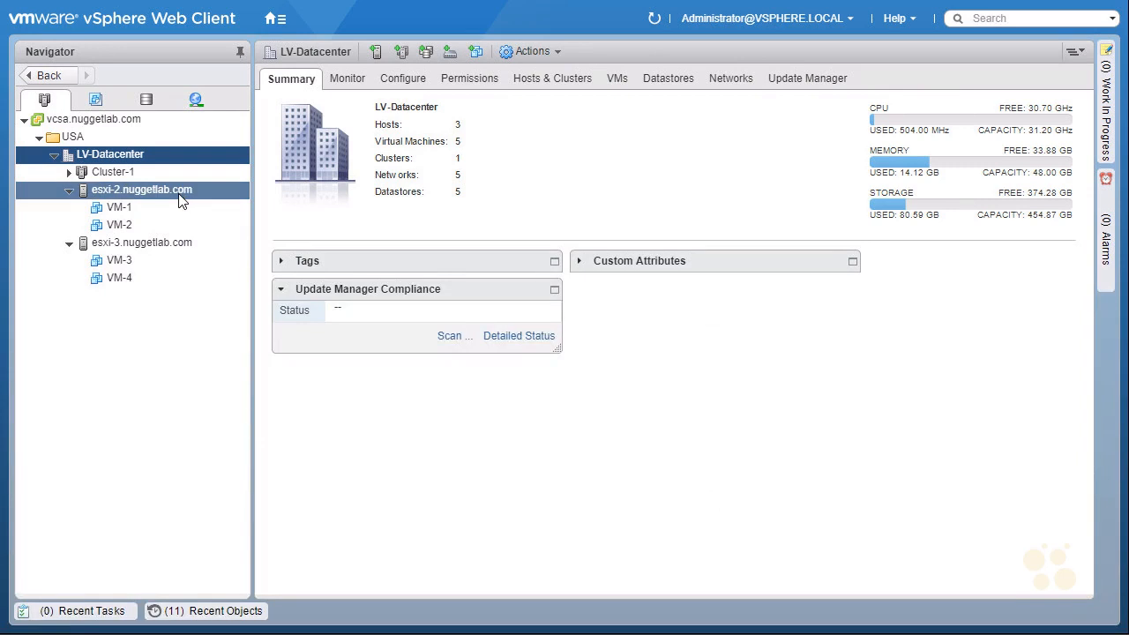
Move hosts esxi-2.nuggetlab.com and esxi-3.nuggetlab.com into Cluster-1, placing their virtual machines in the root resource pool.
{"action": "left_click_drag", "start_coordinate": [156, 183], "coordinate": [124, 174]}
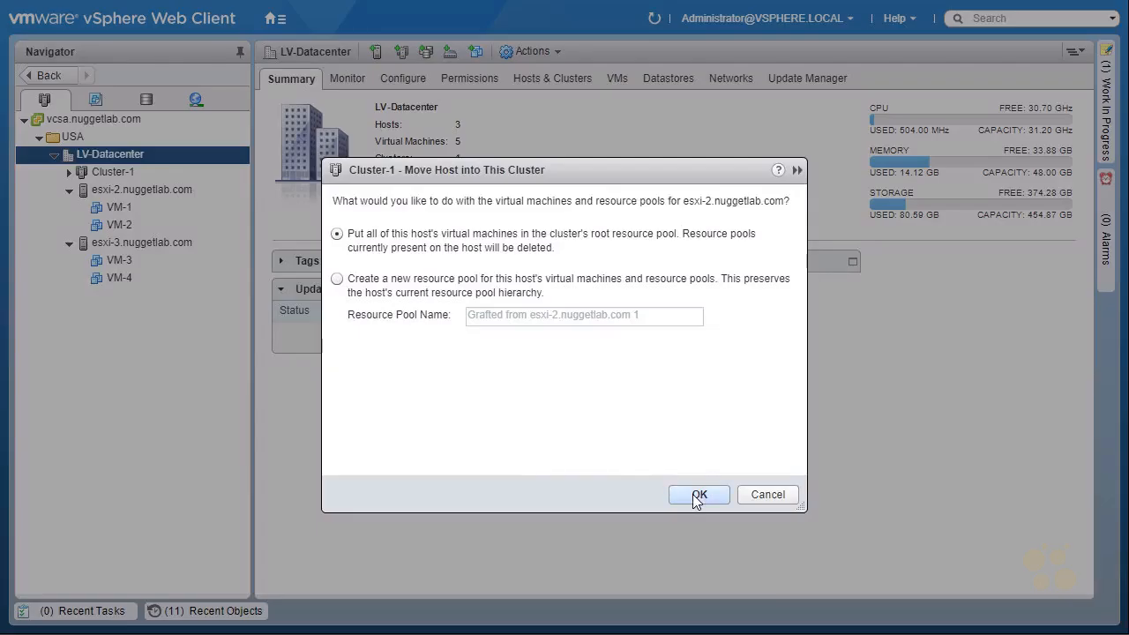
{"action": "left_click", "coordinate": [694, 498]}
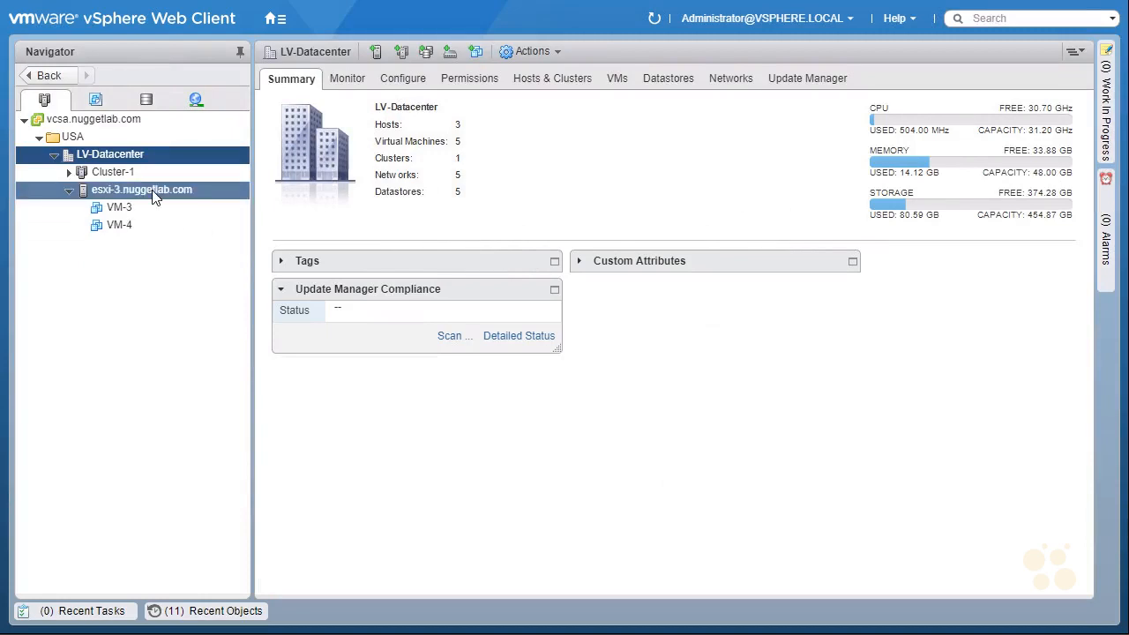
{"action": "left_click_drag", "start_coordinate": [150, 199], "coordinate": [126, 181]}
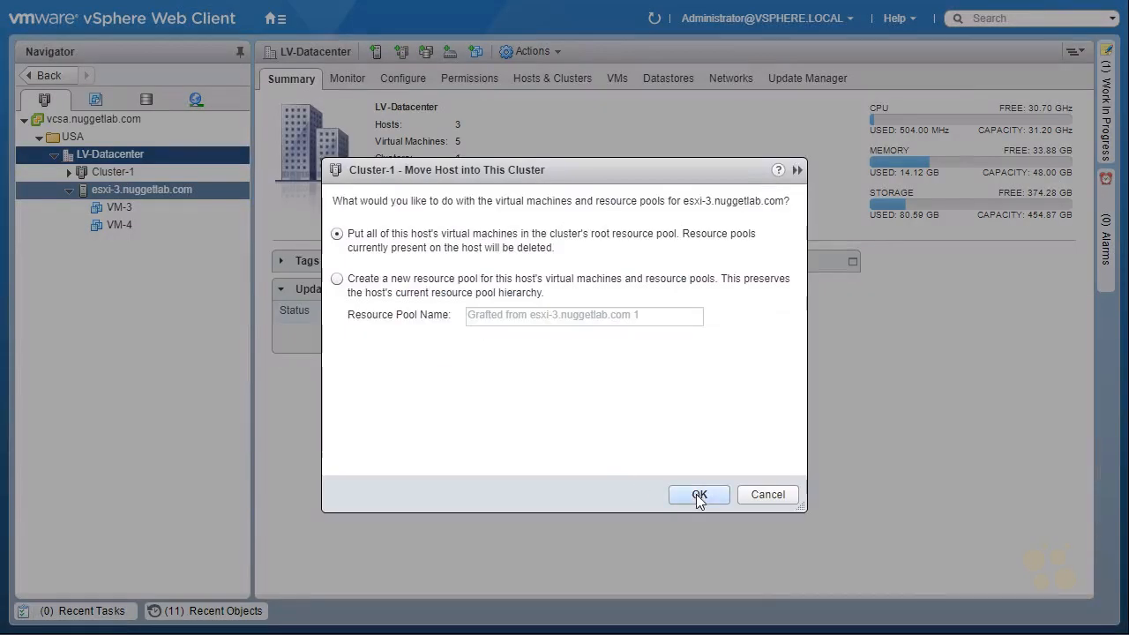
{"action": "left_click", "coordinate": [698, 494]}
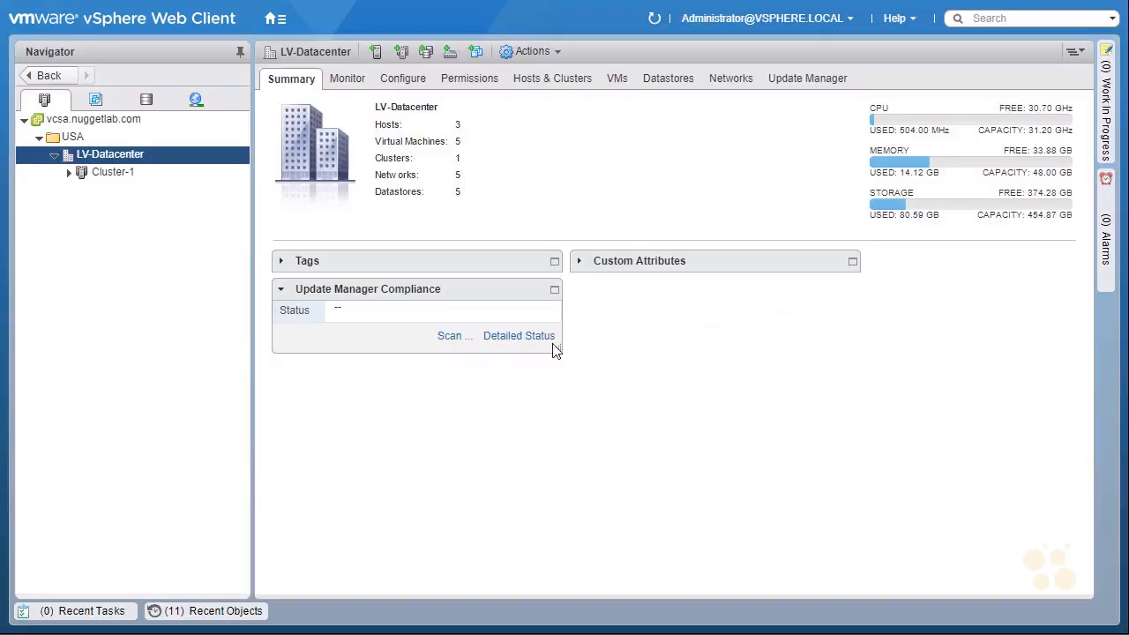
Expand Cluster-1 in the inventory to view its hosts and virtual machines.
{"action": "left_click", "coordinate": [70, 173]}
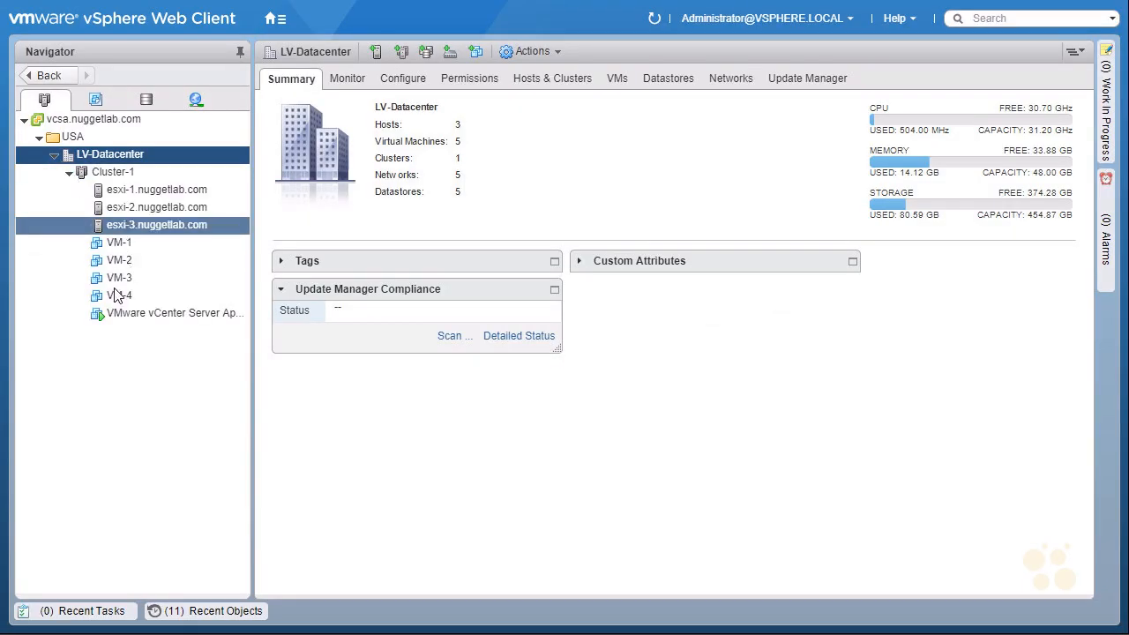
{"action": "mouse_move", "coordinate": [147, 237]}
{"action": "left_mouse_down"}
{"action": "mouse_move", "coordinate": [100, 229]}
{"action": "mouse_move", "coordinate": [79, 340]}
{"action": "mouse_move", "coordinate": [243, 340]}
{"action": "mouse_move", "coordinate": [143, 240]}
{"action": "left_mouse_up"}
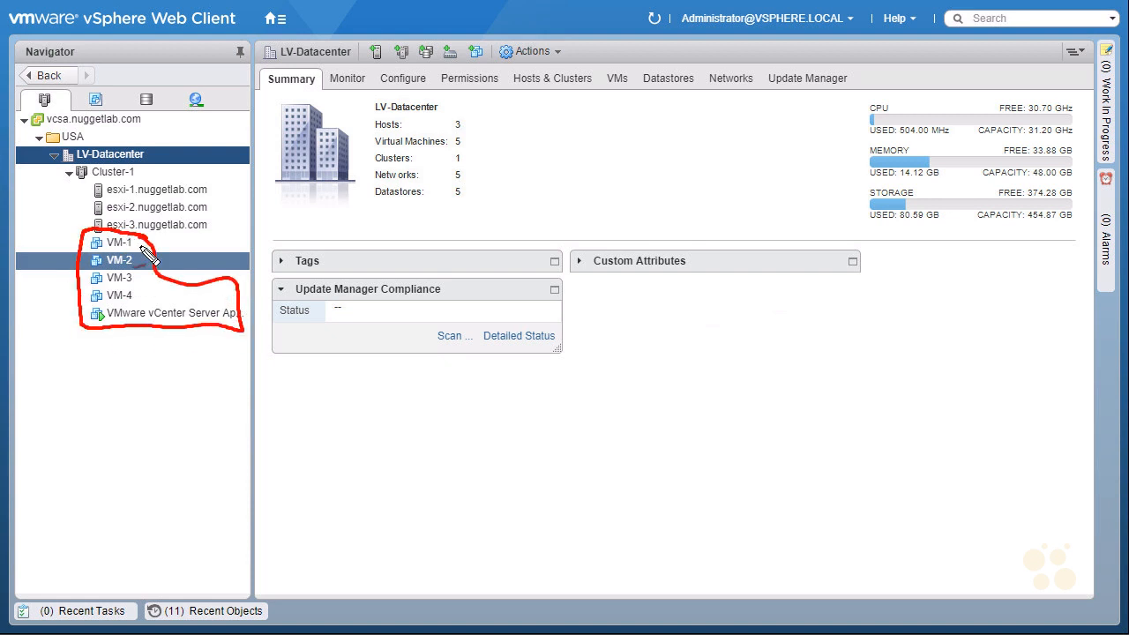
{"action": "left_click_drag", "start_coordinate": [123, 301], "coordinate": [133, 300]}
{"action": "key", "text": "Escape"}
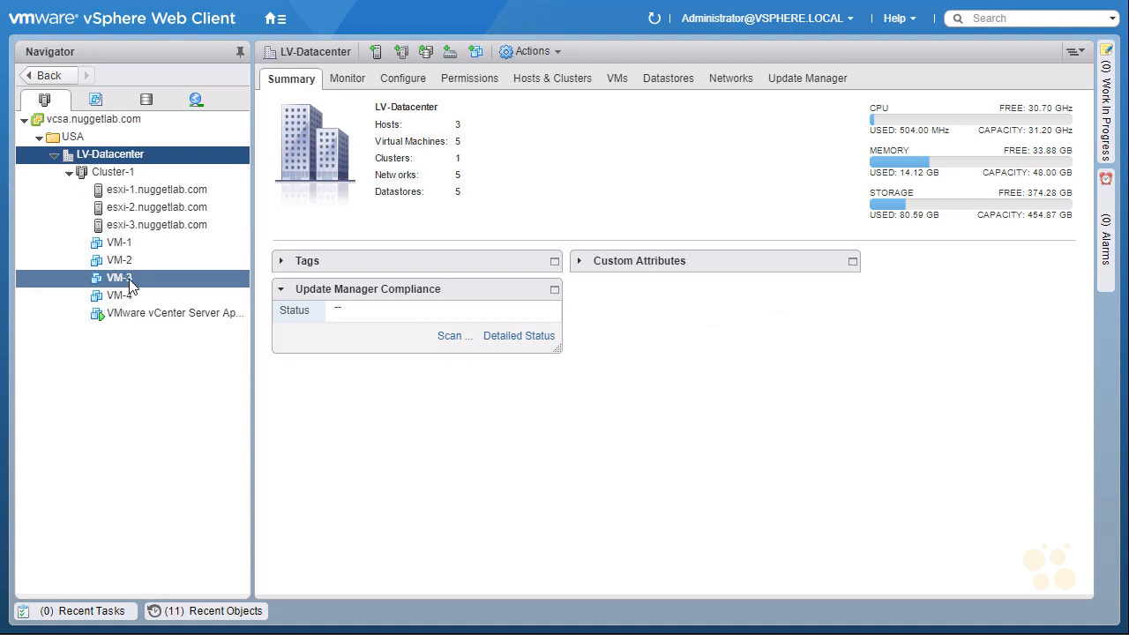
Open the summary of VM-1 and check which host it is assigned to.
{"action": "left_click", "coordinate": [125, 246]}
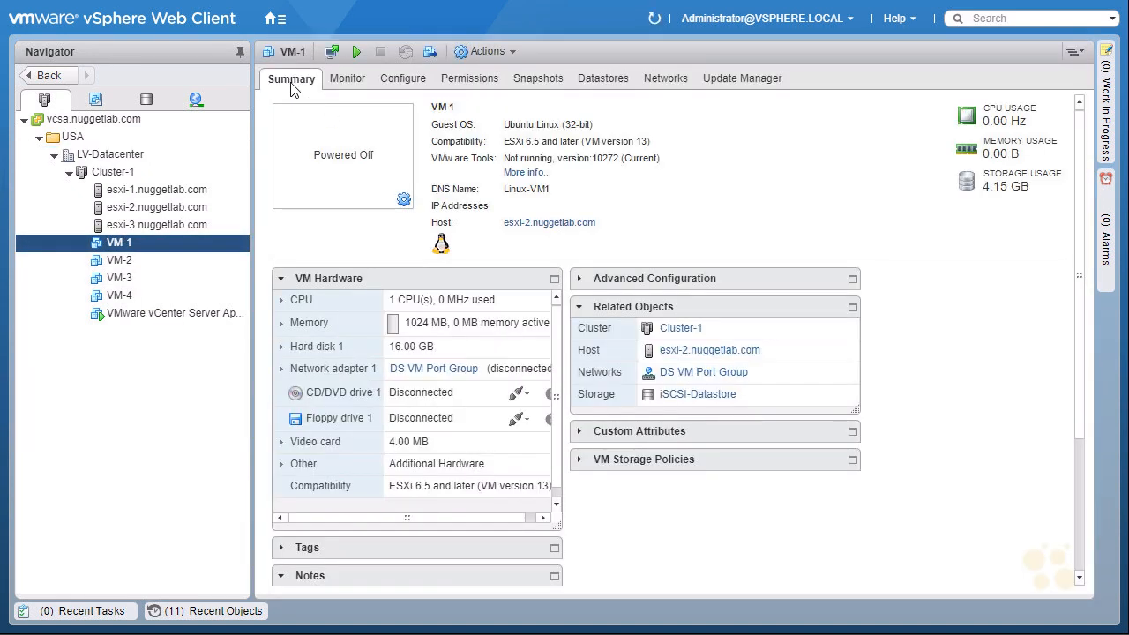
{"action": "mouse_move", "coordinate": [687, 337]}
{"action": "left_mouse_down"}
{"action": "mouse_move", "coordinate": [642, 339]}
{"action": "mouse_move", "coordinate": [671, 365]}
{"action": "mouse_move", "coordinate": [766, 355]}
{"action": "mouse_move", "coordinate": [676, 338]}
{"action": "left_mouse_up"}
{"action": "left_click_drag", "start_coordinate": [763, 310], "coordinate": [740, 336]}
{"action": "left_click_drag", "start_coordinate": [742, 323], "coordinate": [754, 333]}
{"action": "mouse_move", "coordinate": [86, 253]}
{"action": "left_mouse_down"}
{"action": "mouse_move", "coordinate": [89, 264]}
{"action": "mouse_move", "coordinate": [139, 258]}
{"action": "mouse_move", "coordinate": [91, 268]}
{"action": "mouse_move", "coordinate": [159, 265]}
{"action": "left_mouse_up"}
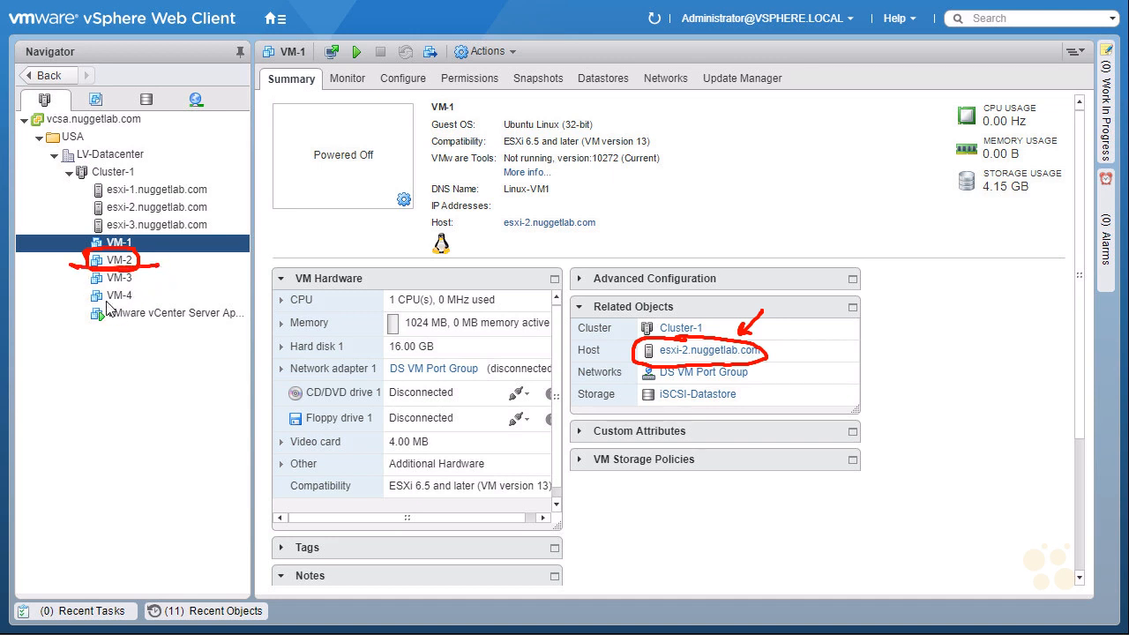
{"action": "key", "text": "Escape"}
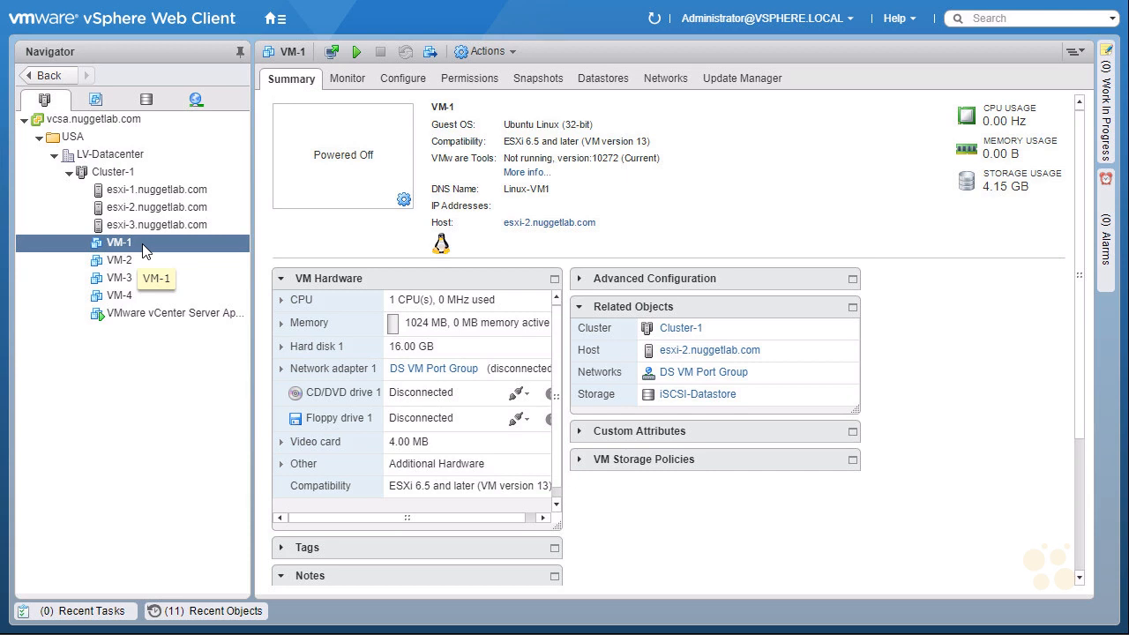
Switch to the VMs and Templates inventory and list the virtual machines in the VMs folder.
{"action": "left_click", "coordinate": [96, 100]}
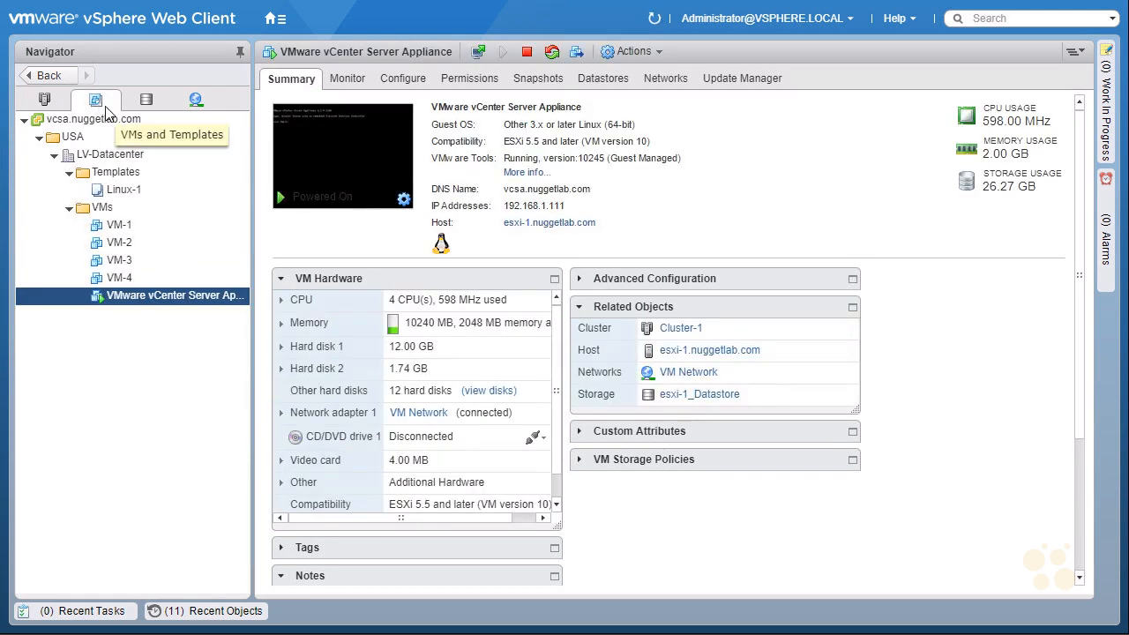
{"action": "left_click", "coordinate": [100, 207]}
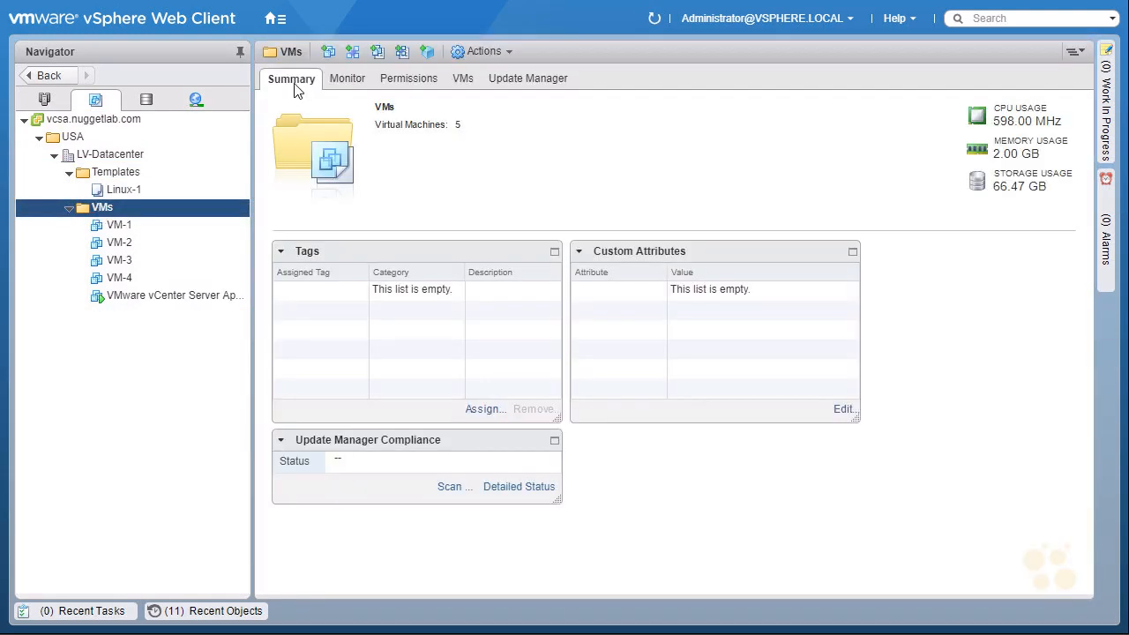
{"action": "left_click", "coordinate": [465, 82]}
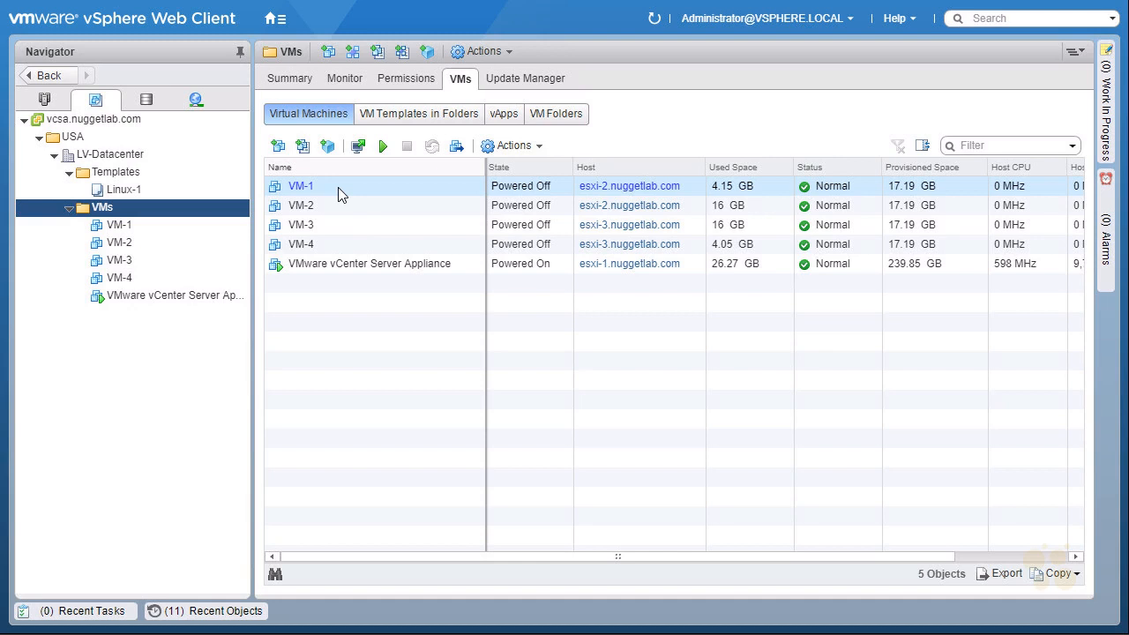
Migrate VM-1 through VM-4 to host esxi-1.nuggetlab.com, changing the compute resource only and keeping the DS VM Port Group network.
{"action": "left_click", "coordinate": [340, 245], "text": "shift"}
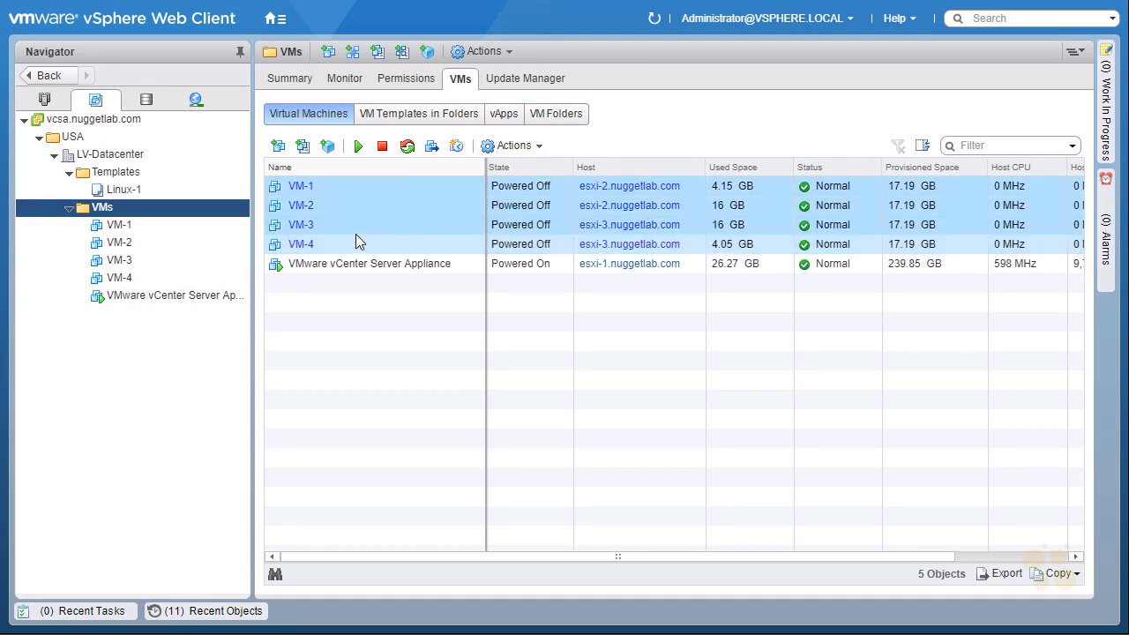
{"action": "right_click", "coordinate": [358, 227]}
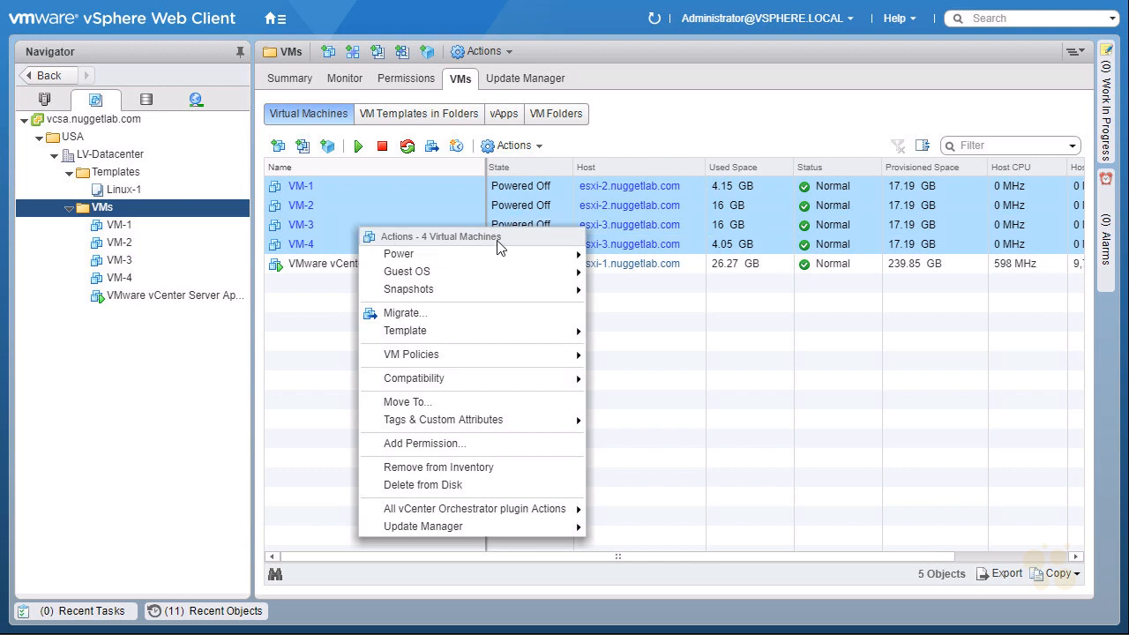
{"action": "left_click", "coordinate": [497, 321]}
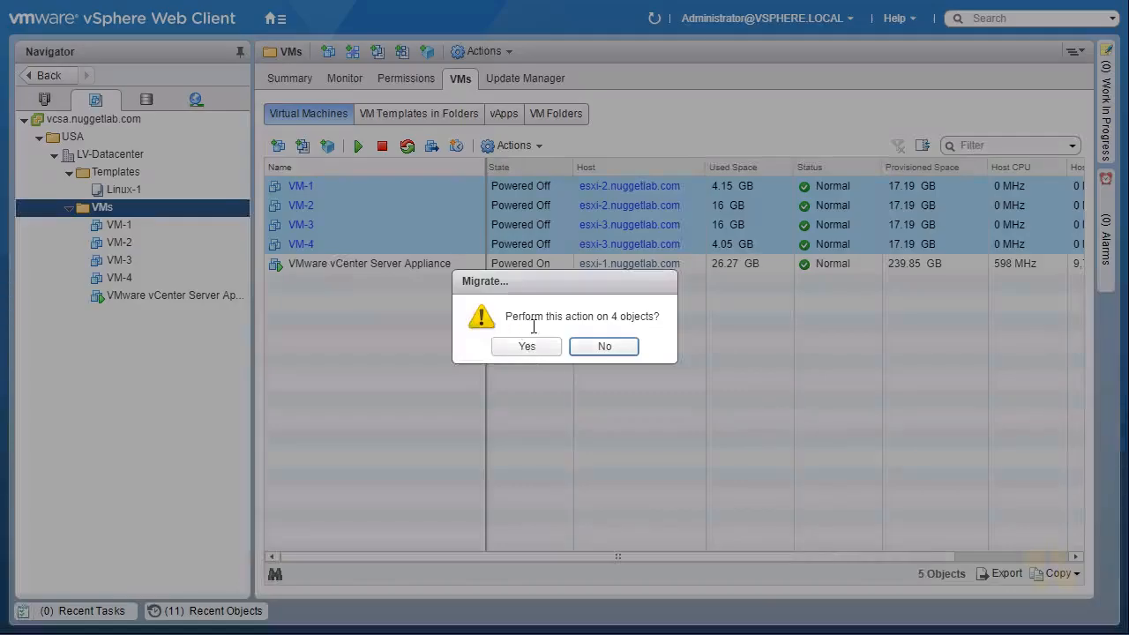
{"action": "left_click", "coordinate": [534, 347]}
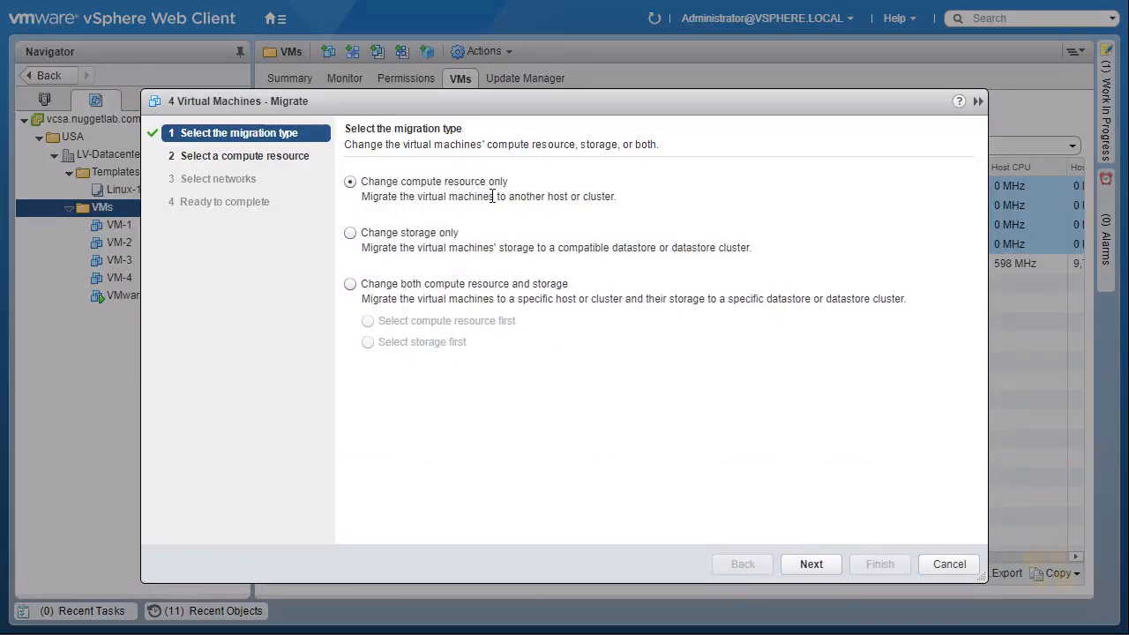
{"action": "left_click", "coordinate": [811, 564]}
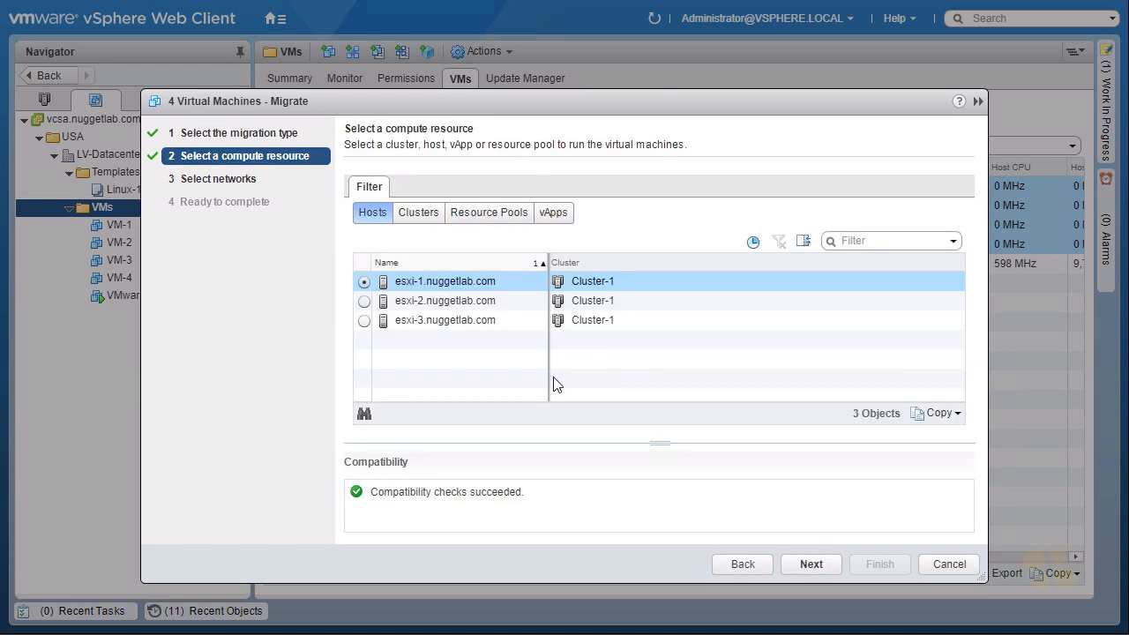
{"action": "left_click", "coordinate": [805, 567]}
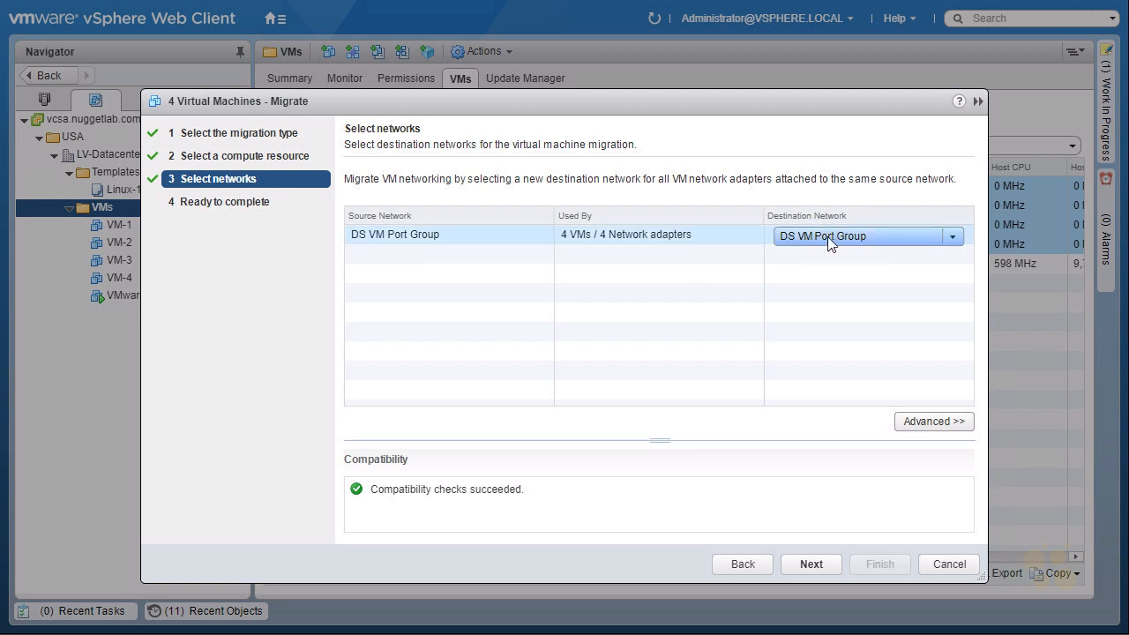
{"action": "left_click", "coordinate": [812, 565]}
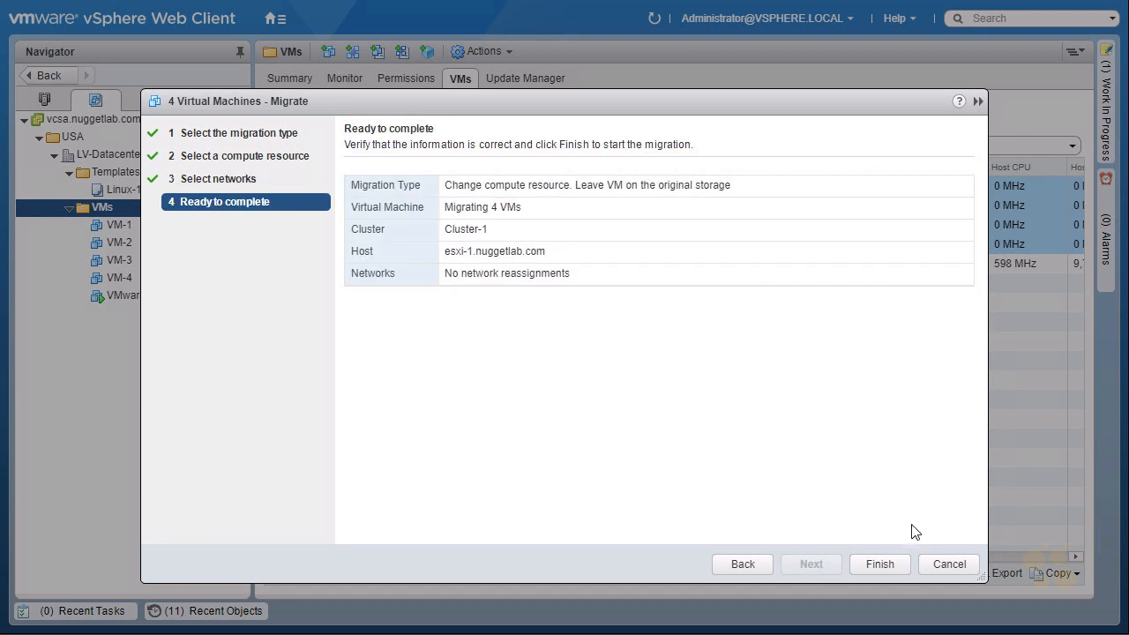
{"action": "left_click", "coordinate": [879, 565]}
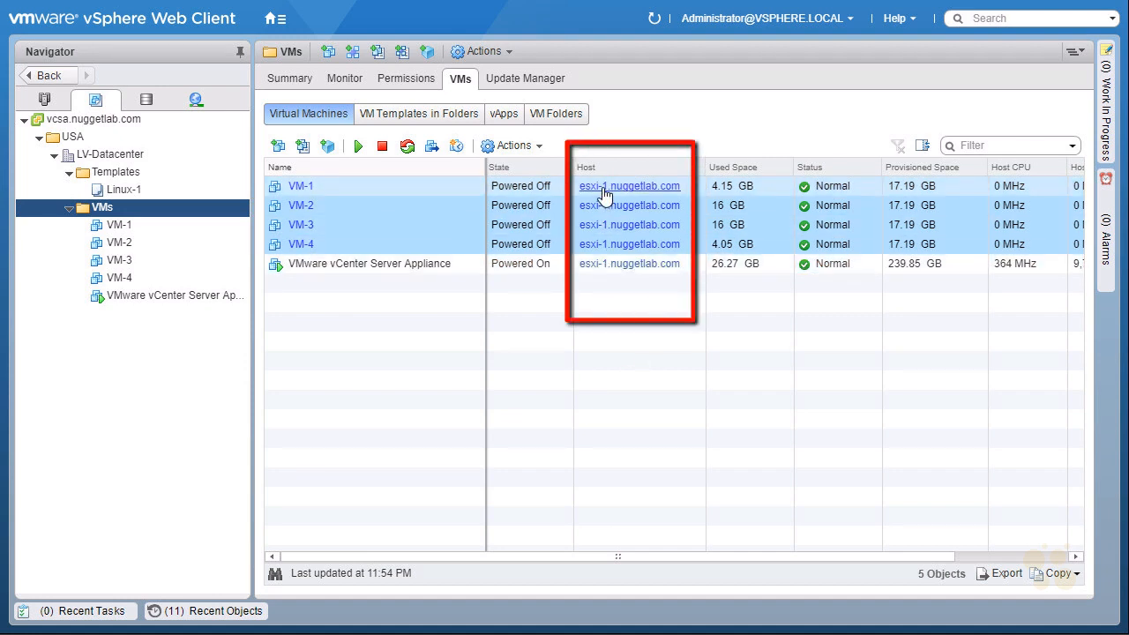
Check the available columns of the virtual machine list and move the State column behind the Host column.
{"action": "right_click", "coordinate": [658, 167]}
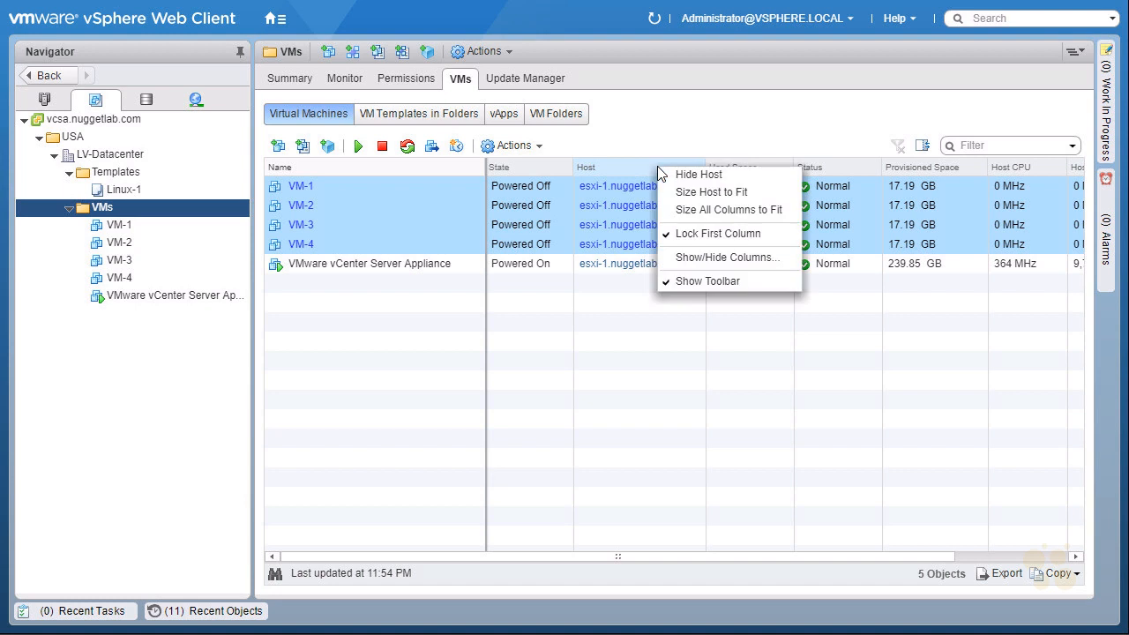
{"action": "left_click", "coordinate": [749, 258]}
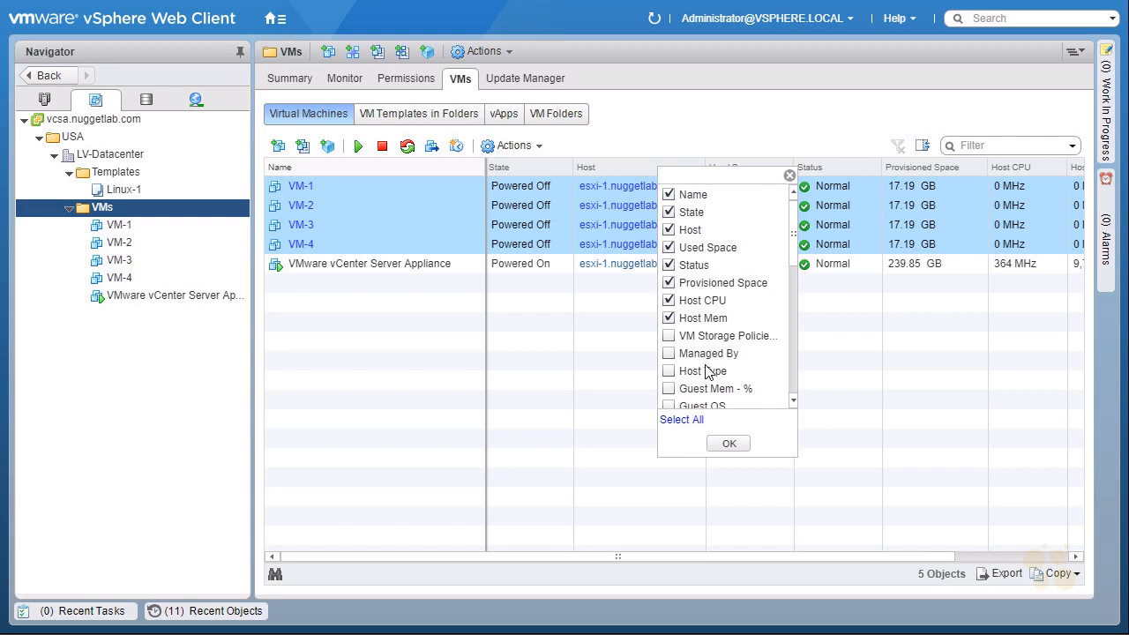
{"action": "left_click", "coordinate": [728, 443]}
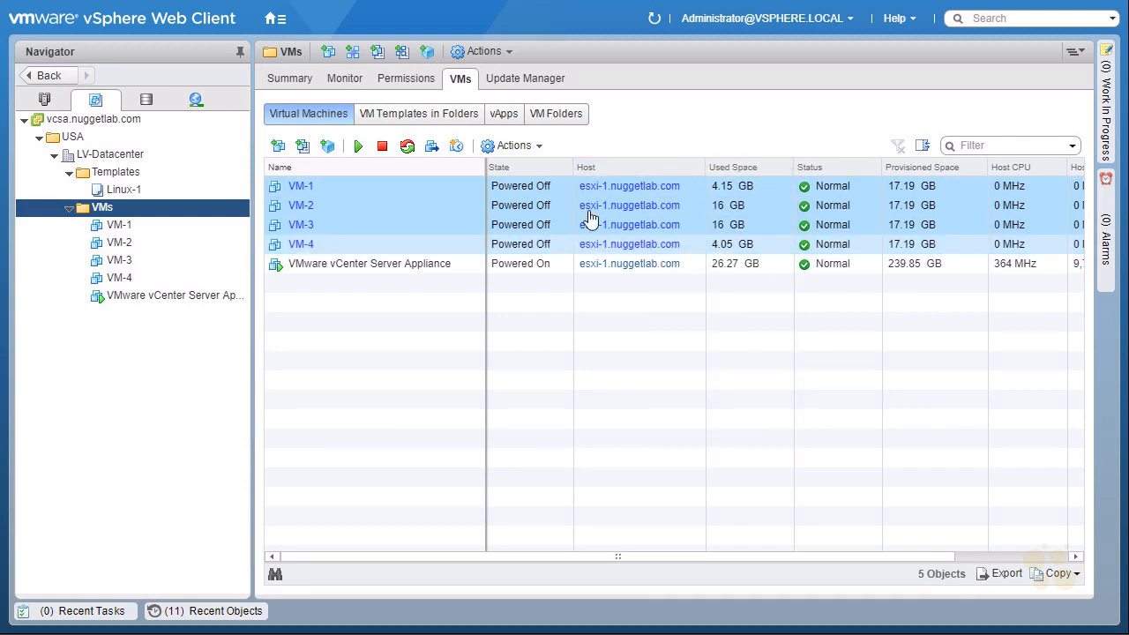
{"action": "left_click_drag", "start_coordinate": [519, 167], "coordinate": [693, 168]}
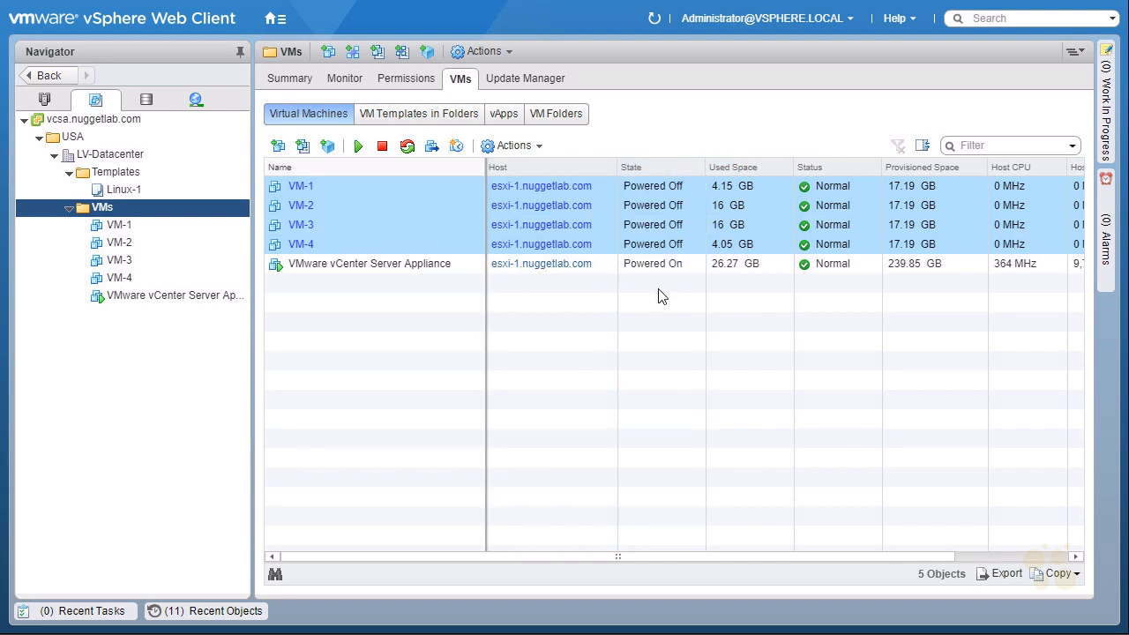
Power on VM-1, applying the recommendation that places it at host esxi-1.nuggetlab.com.
{"action": "left_click", "coordinate": [351, 191]}
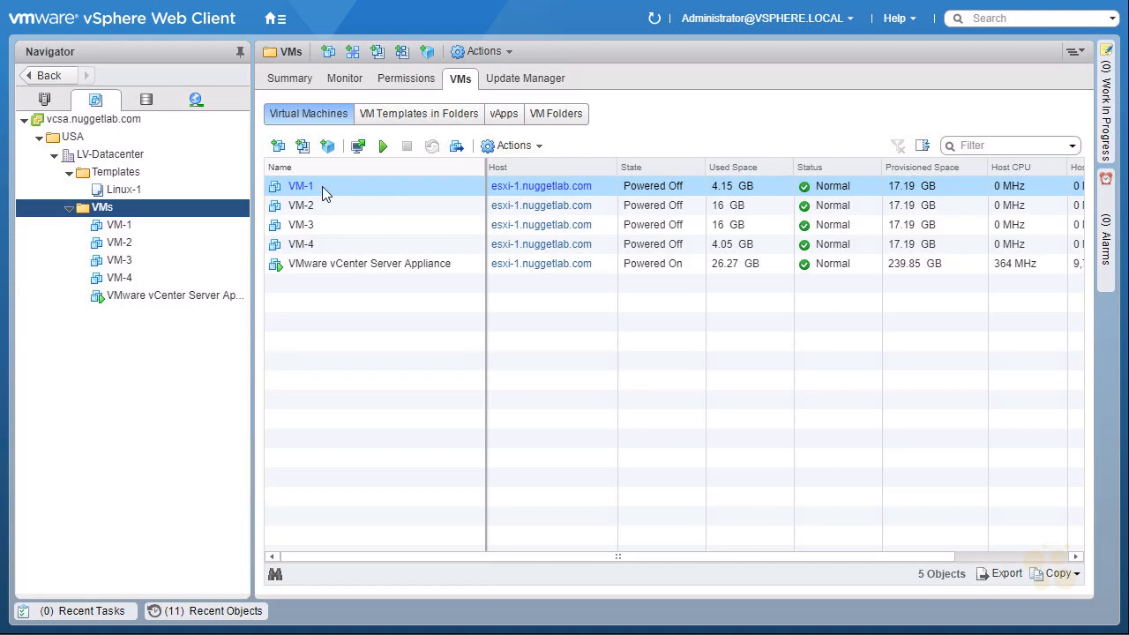
{"action": "left_click", "coordinate": [384, 148]}
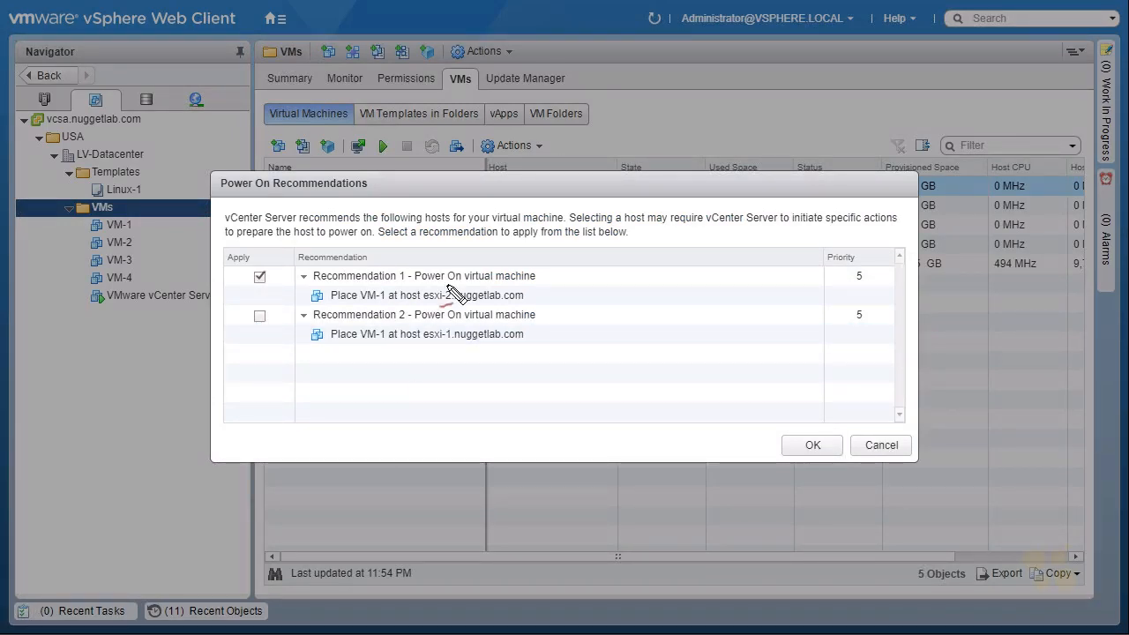
{"action": "left_click_drag", "start_coordinate": [425, 305], "coordinate": [456, 305]}
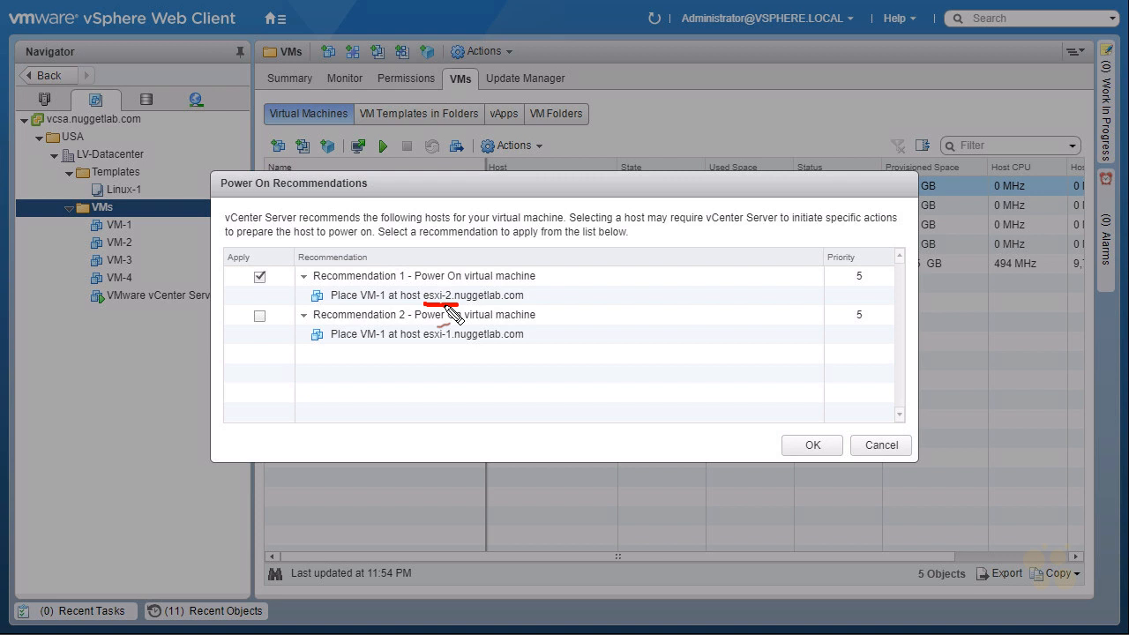
{"action": "left_click", "coordinate": [259, 316]}
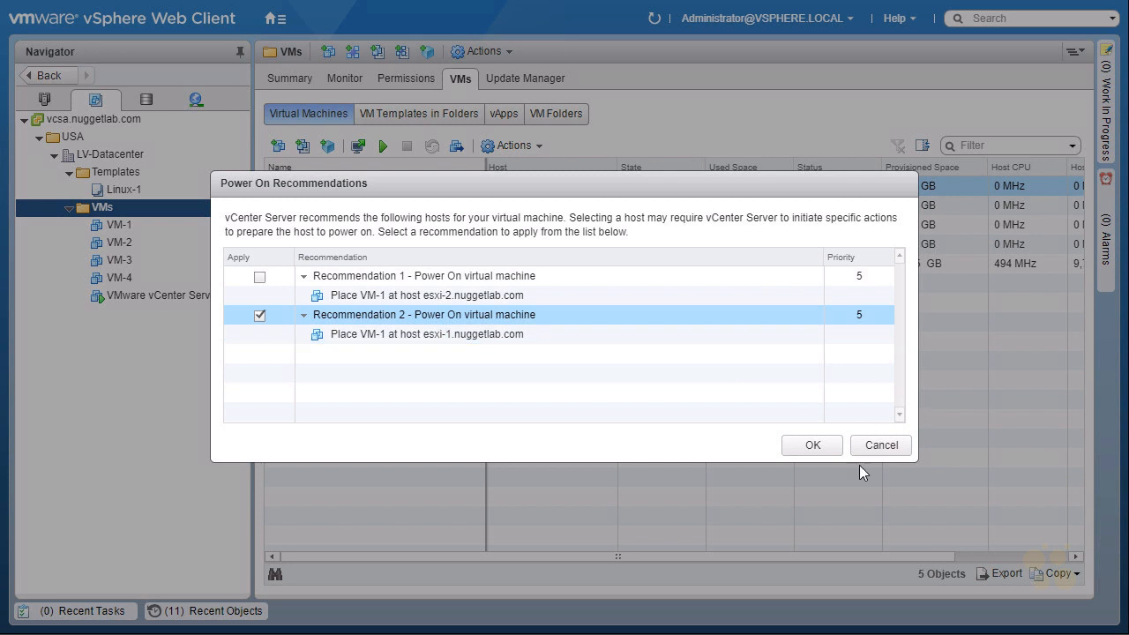
{"action": "left_click", "coordinate": [816, 448]}
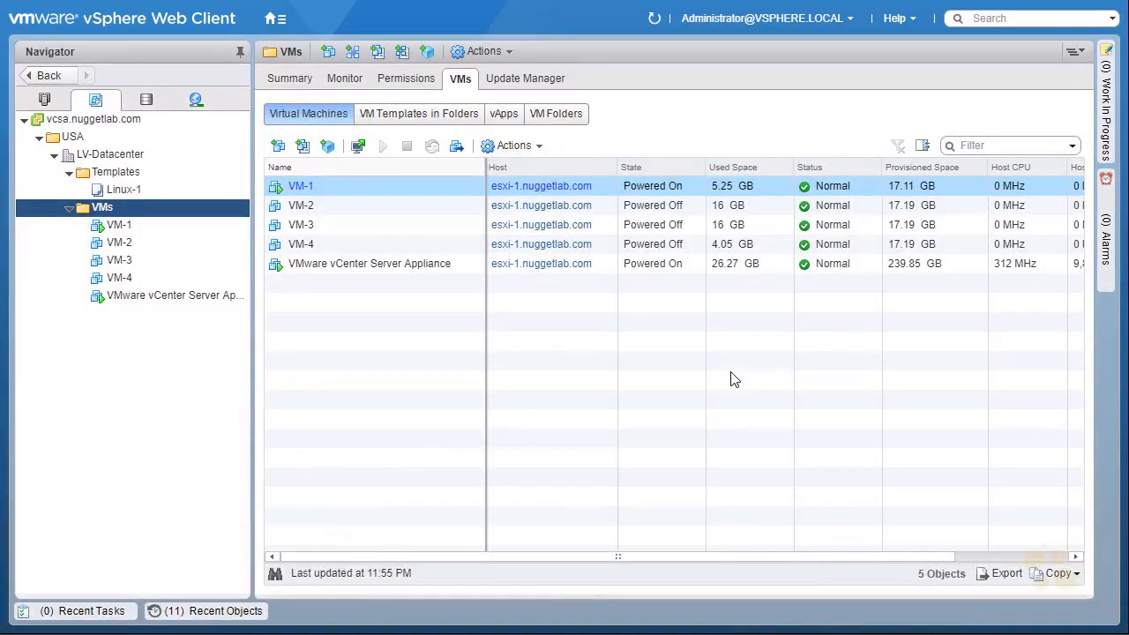
Review the group power-on recommendations for VM-2, VM-3 and VM-4 without applying them.
{"action": "left_click", "coordinate": [362, 206]}
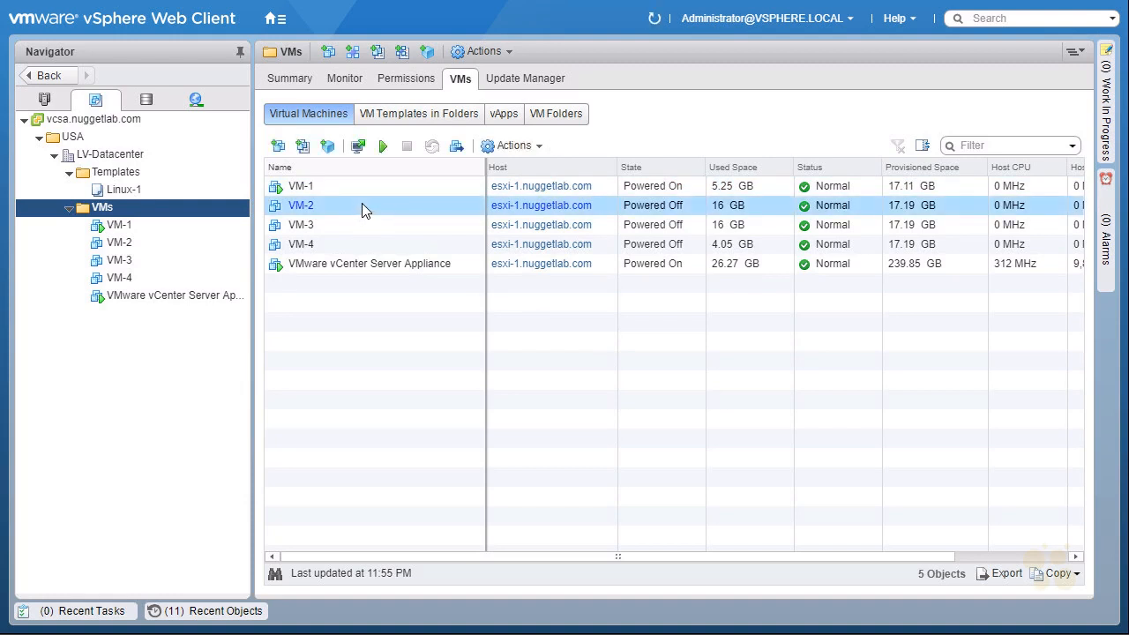
{"action": "left_click", "coordinate": [368, 246]}
{"action": "left_click", "coordinate": [367, 246], "text": "shift"}
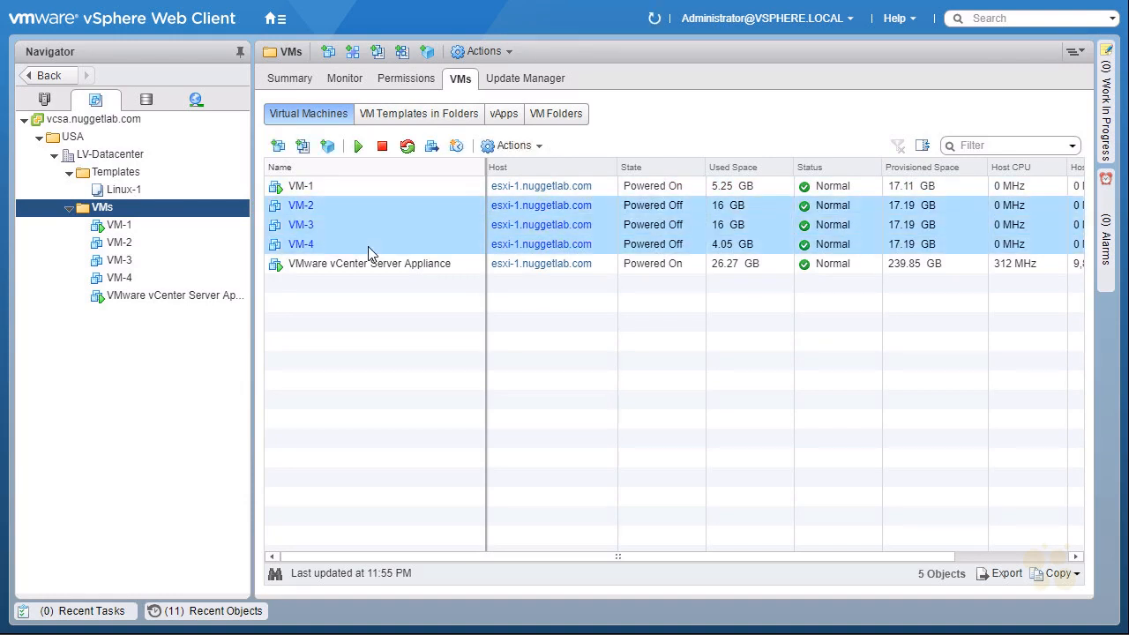
{"action": "left_click", "coordinate": [359, 148]}
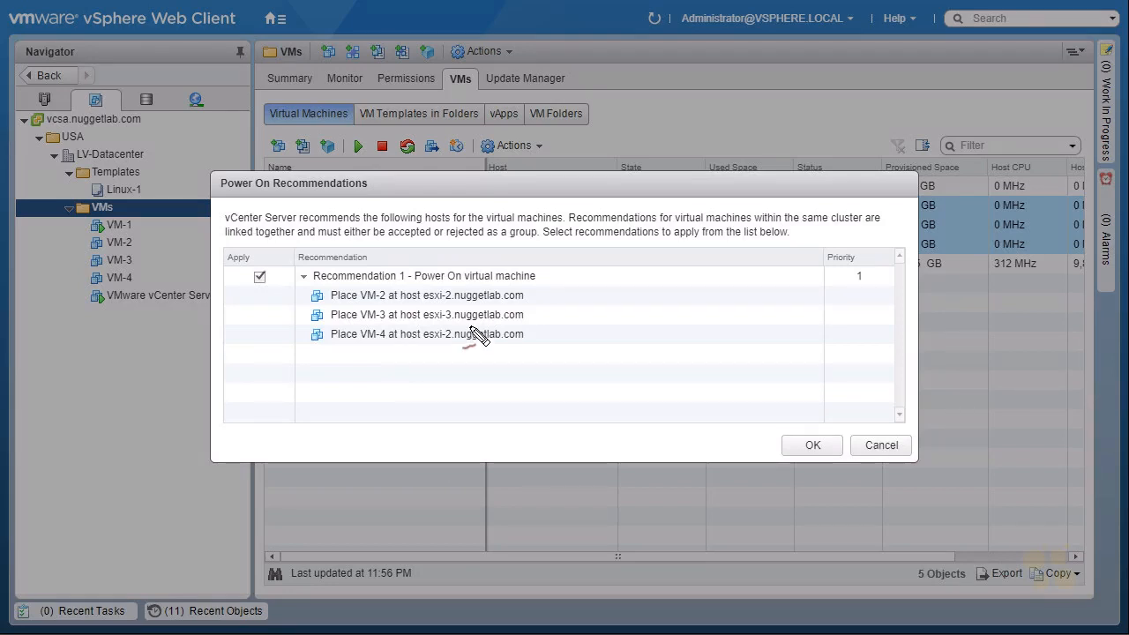
{"action": "left_click_drag", "start_coordinate": [366, 304], "coordinate": [456, 303]}
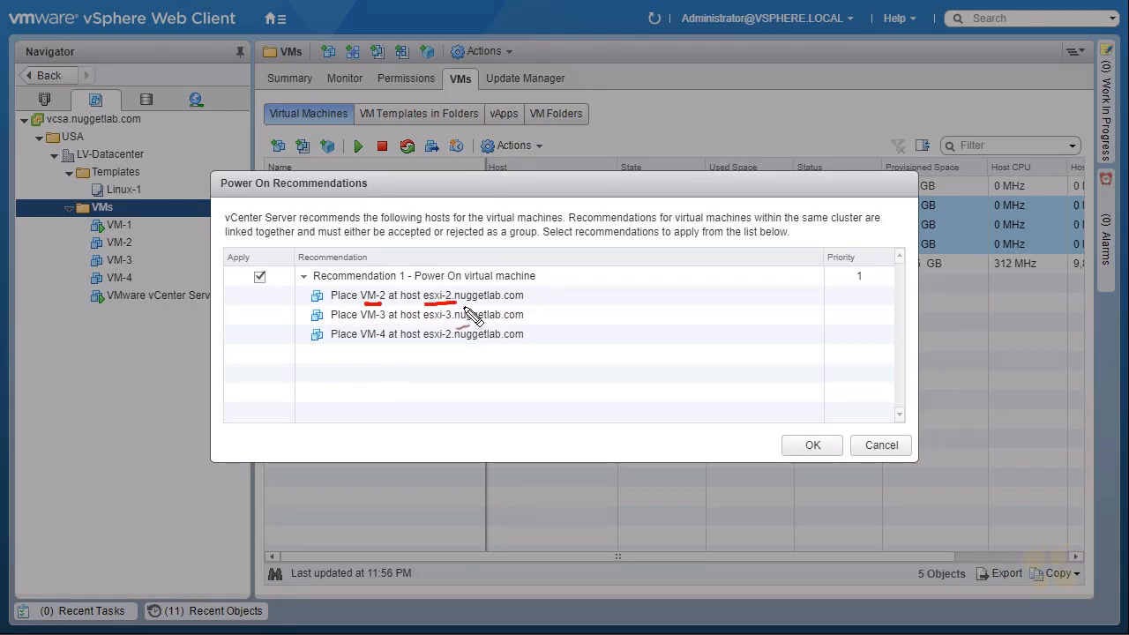
{"action": "left_click_drag", "start_coordinate": [362, 324], "coordinate": [458, 322]}
{"action": "left_click_drag", "start_coordinate": [360, 345], "coordinate": [452, 344]}
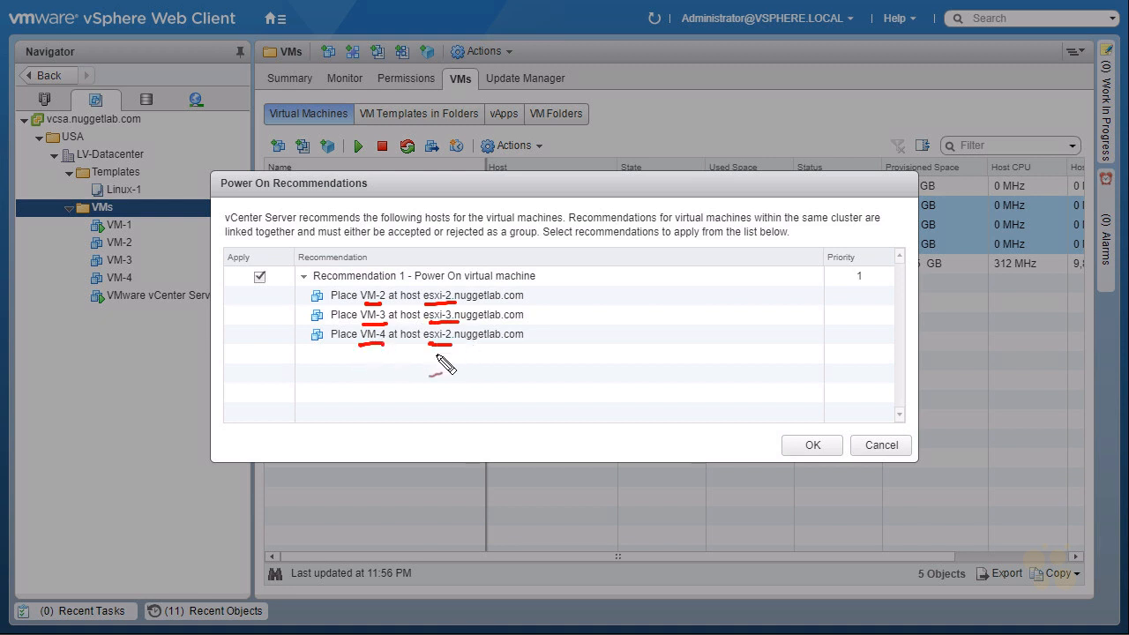
{"action": "key", "text": "Escape"}
{"action": "left_click", "coordinate": [385, 275]}
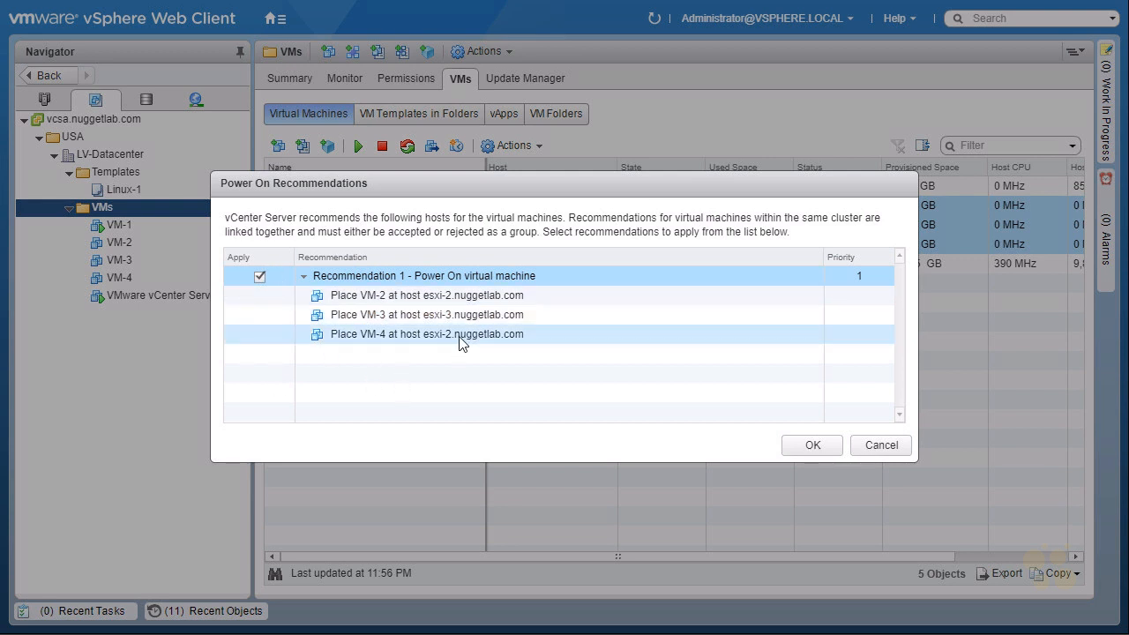
{"action": "left_click", "coordinate": [870, 449]}
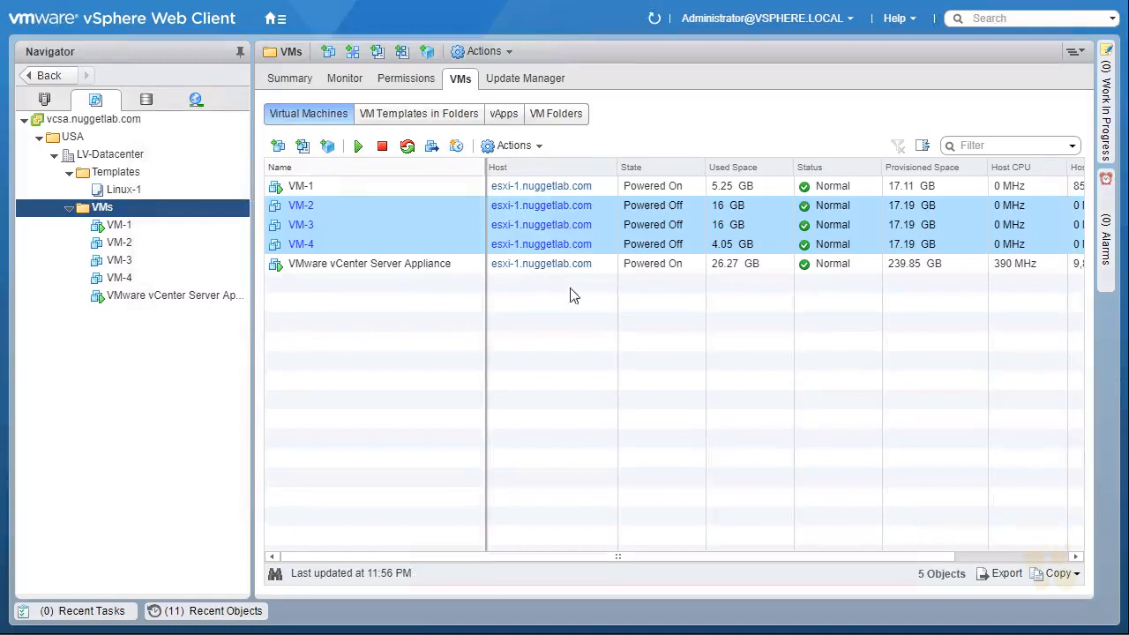
Power on VM-2 alone, applying the recommendation that places it at host esxi-1.nuggetlab.com.
{"action": "left_click", "coordinate": [342, 206]}
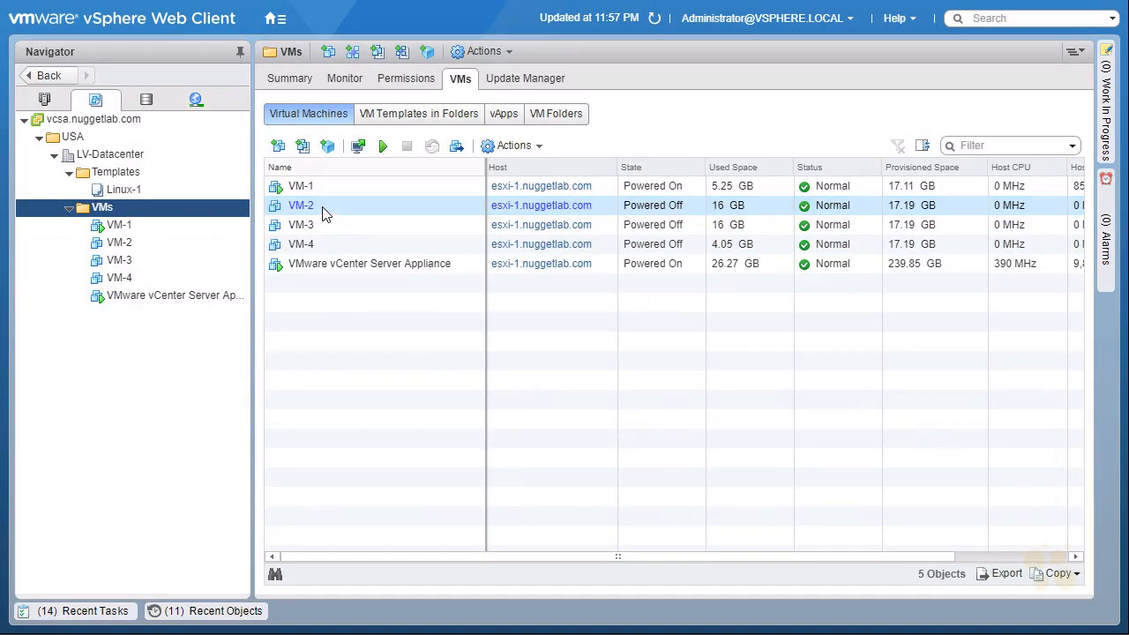
{"action": "right_click", "coordinate": [129, 248]}
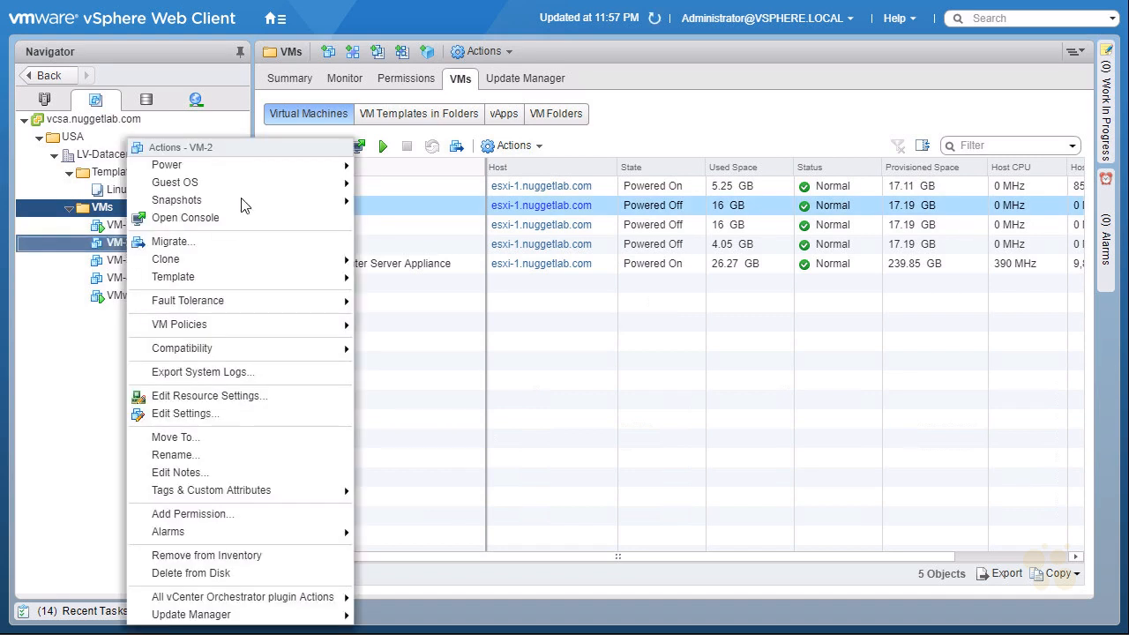
{"action": "mouse_move", "coordinate": [263, 164]}
{"action": "left_click", "coordinate": [401, 166]}
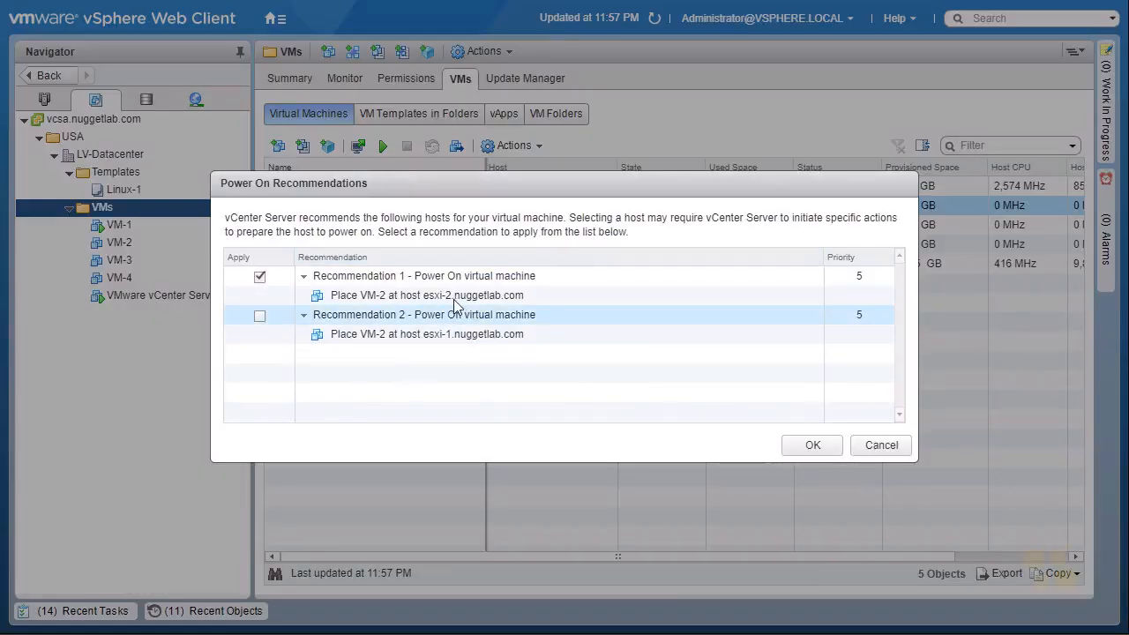
{"action": "left_click", "coordinate": [259, 317]}
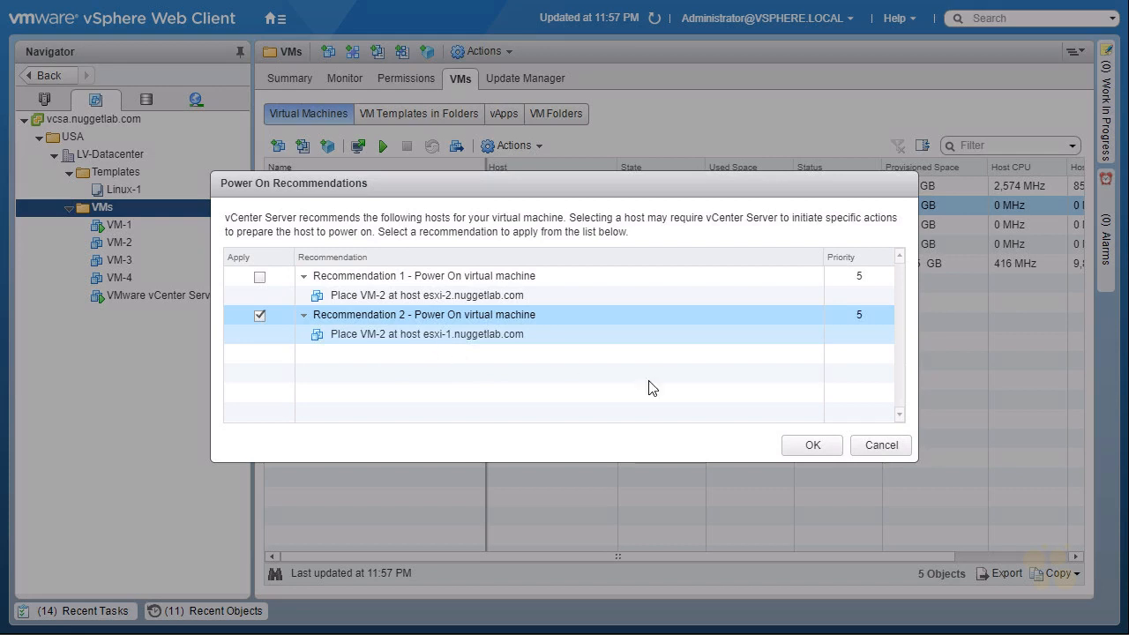
{"action": "left_click", "coordinate": [811, 445]}
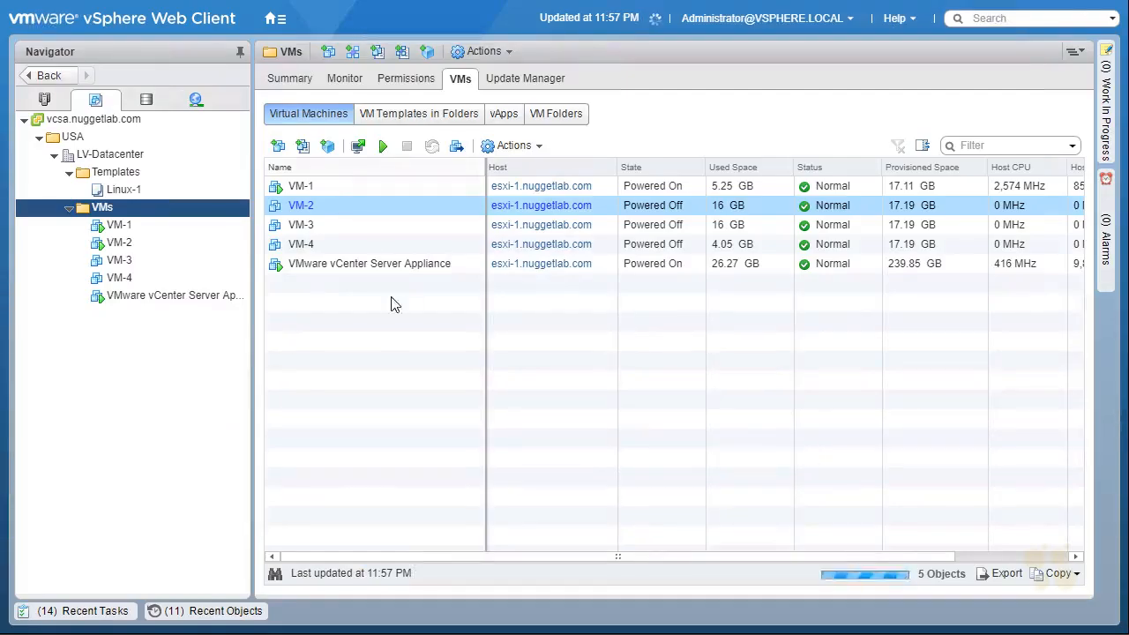
Power on VM-3, choosing its placement at host esxi-1.nuggetlab.com instead of esxi-2.nuggetlab.com.
{"action": "right_click", "coordinate": [114, 265]}
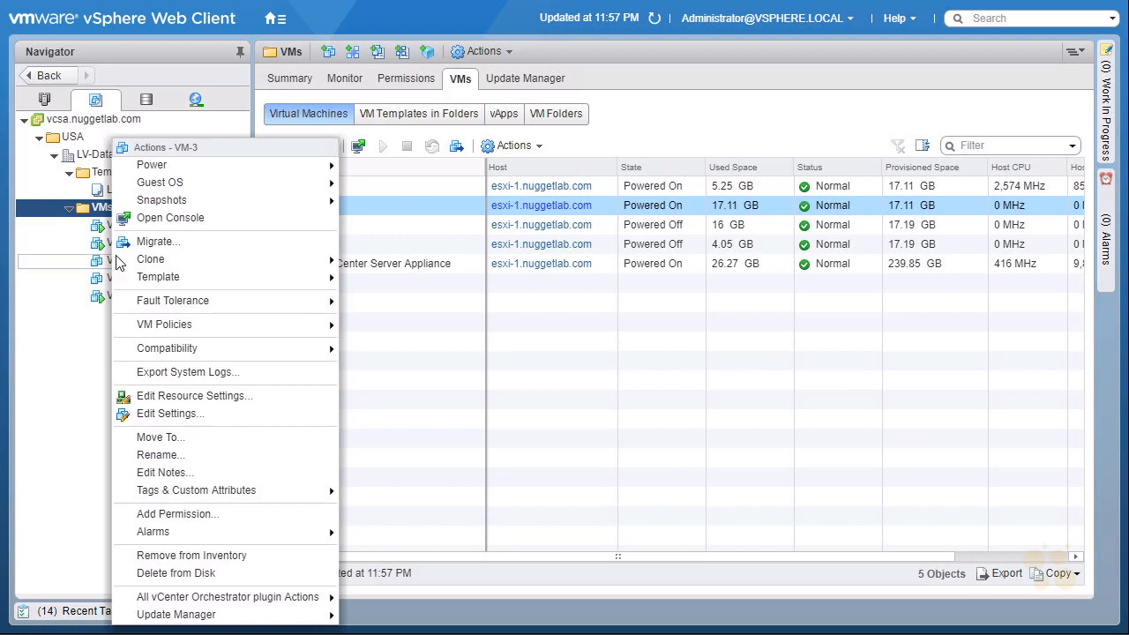
{"action": "mouse_move", "coordinate": [198, 173]}
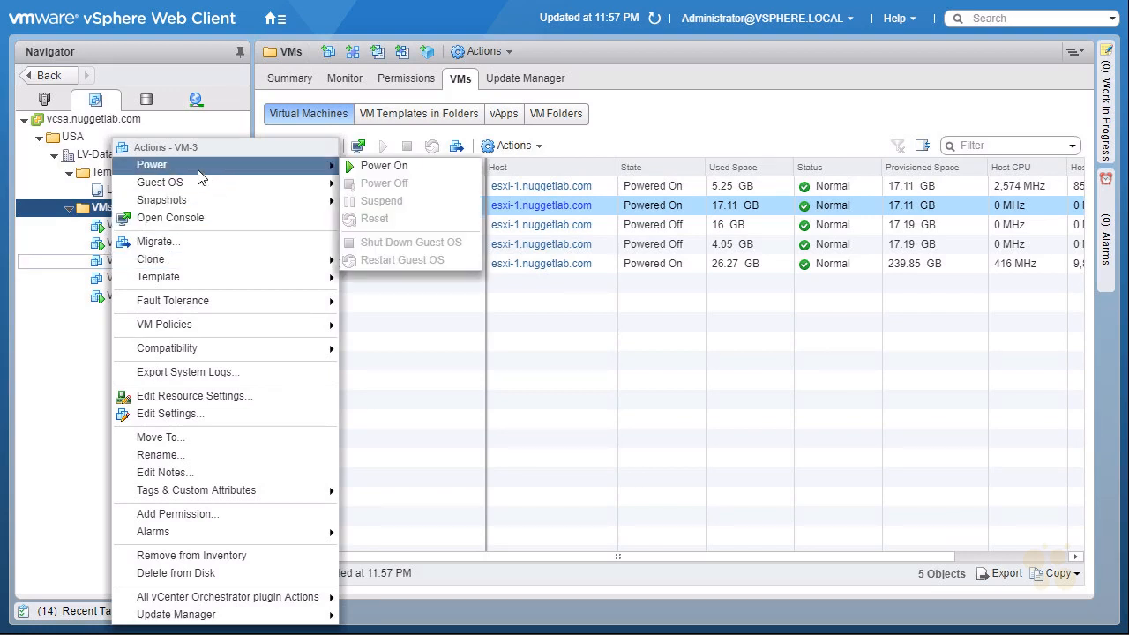
{"action": "left_click", "coordinate": [382, 168]}
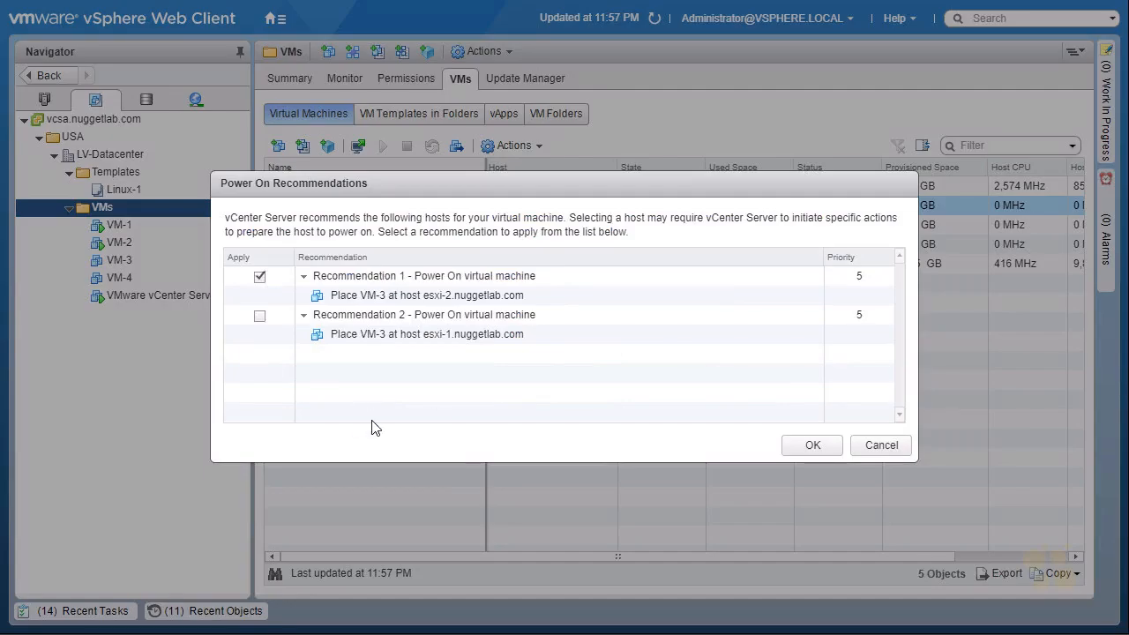
{"action": "left_click", "coordinate": [260, 277]}
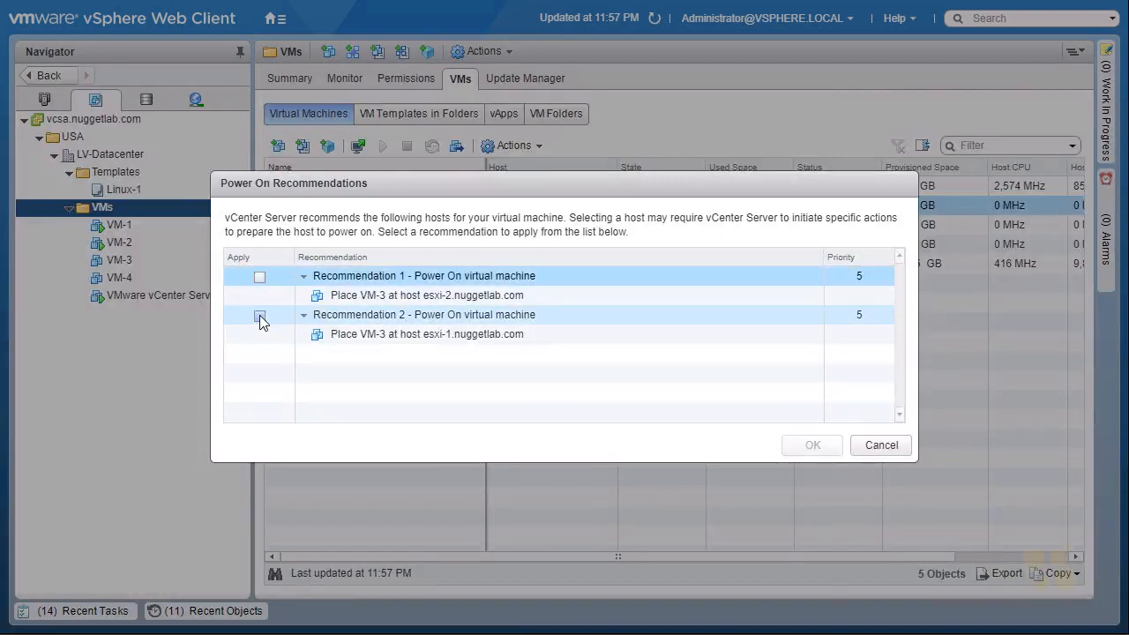
{"action": "left_click", "coordinate": [259, 315]}
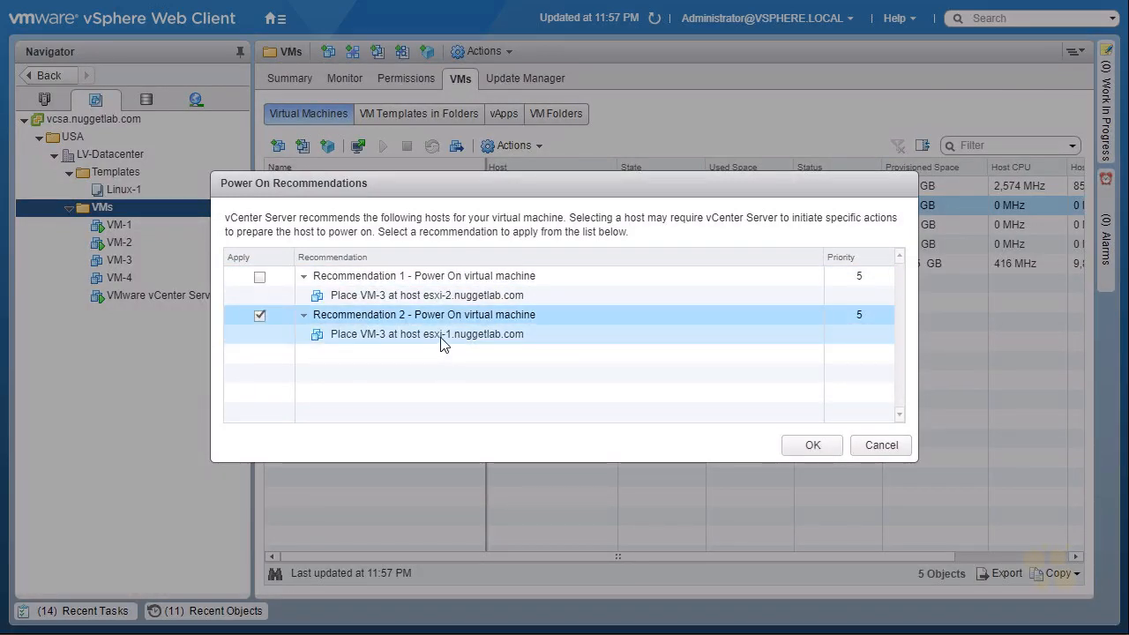
{"action": "left_click", "coordinate": [811, 445]}
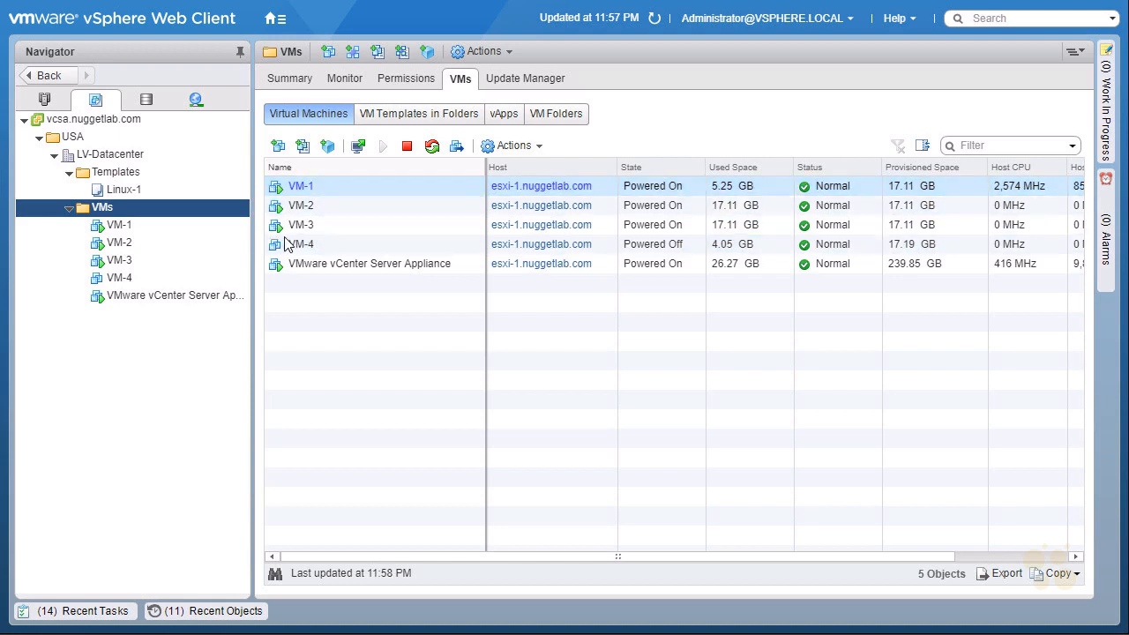
Power on VM-4, choosing its placement at host esxi-1.nuggetlab.com instead of esxi-2.nuggetlab.com.
{"action": "left_click", "coordinate": [121, 281]}
{"action": "right_click", "coordinate": [123, 281]}
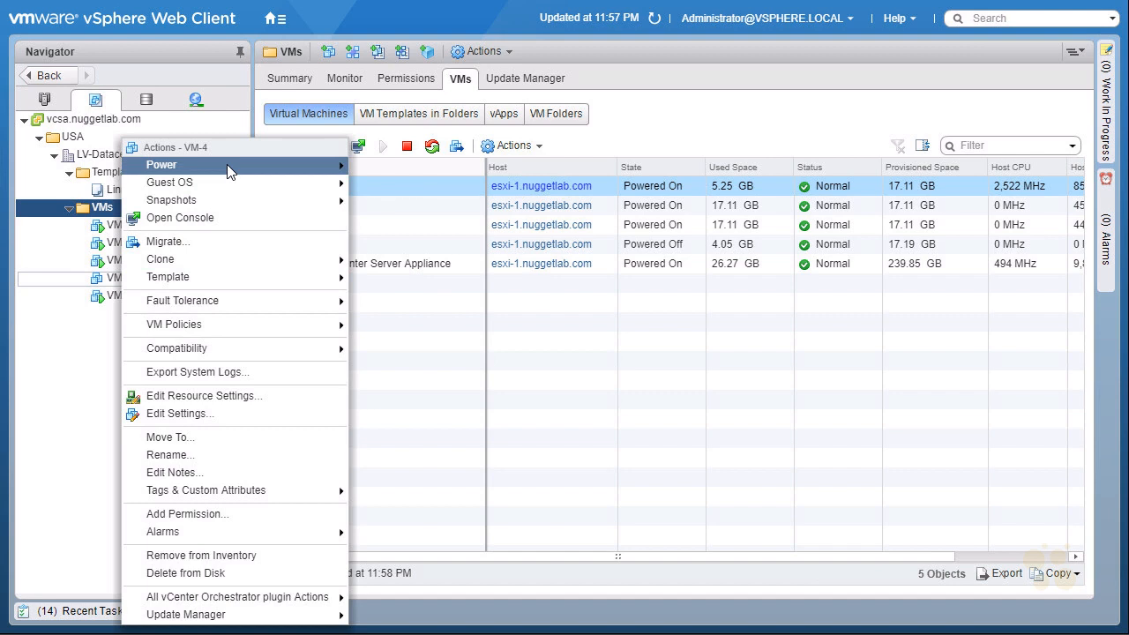
{"action": "left_click", "coordinate": [226, 165]}
{"action": "left_click", "coordinate": [366, 170]}
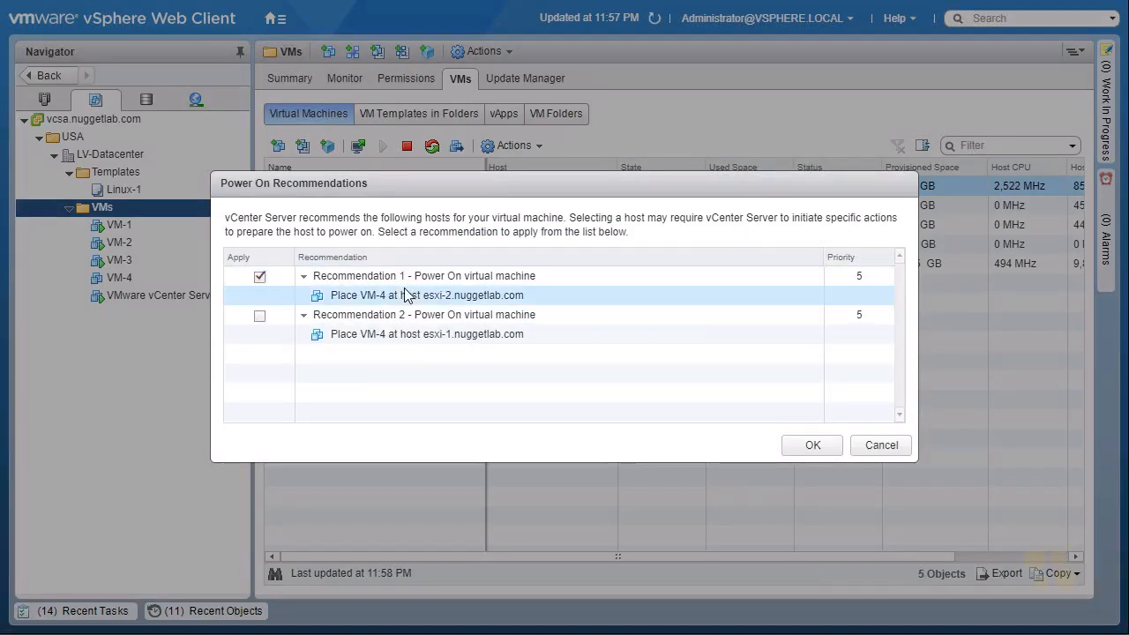
{"action": "left_click", "coordinate": [259, 316]}
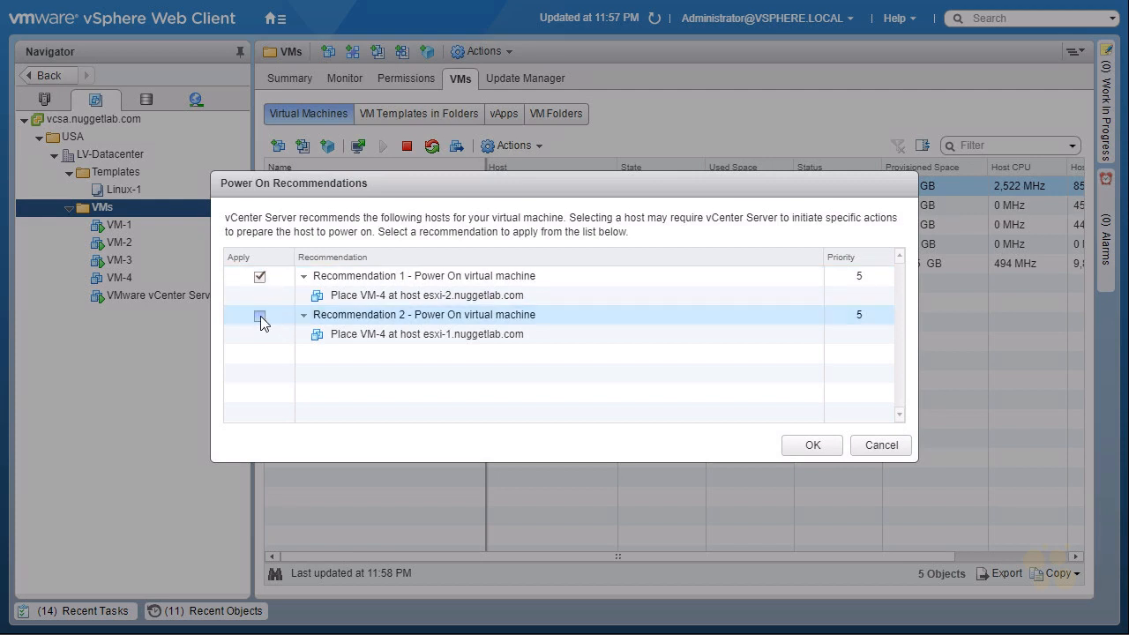
{"action": "left_click", "coordinate": [812, 445]}
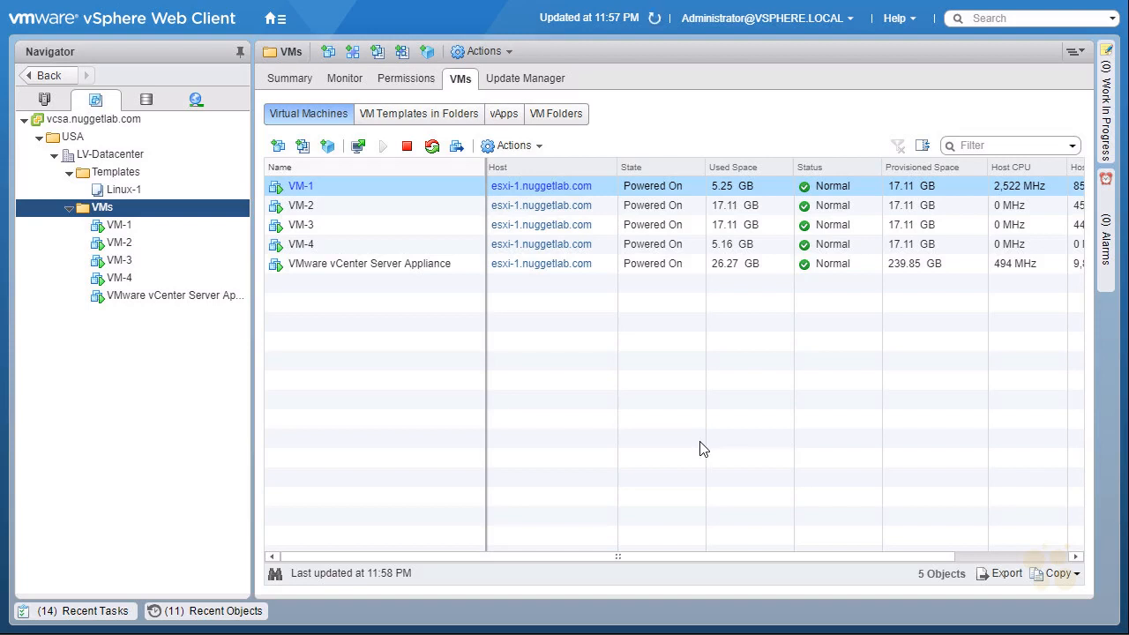
Move the Host CPU column directly after Used Space in the VM list and leave the browser's full-screen view.
{"action": "left_click_drag", "start_coordinate": [1022, 167], "coordinate": [798, 161]}
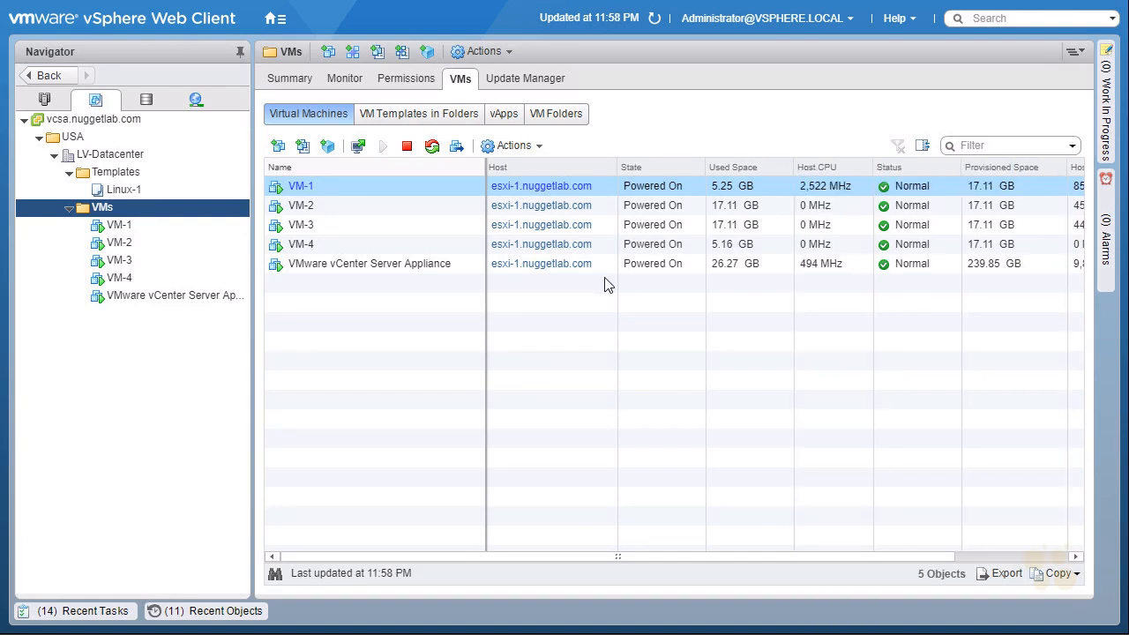
{"action": "key", "text": "F11"}
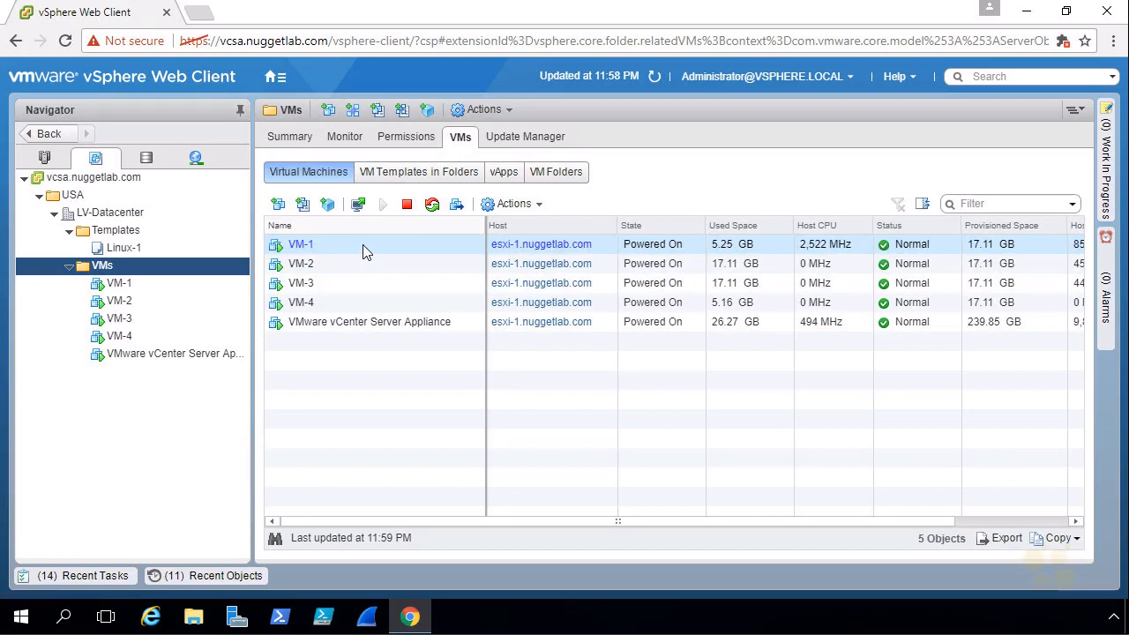
Open a separate web console for each of VM-1, VM-2, VM-3 and VM-4.
{"action": "left_click", "coordinate": [358, 204]}
{"action": "left_click", "coordinate": [344, 272]}
{"action": "left_click", "coordinate": [358, 204]}
{"action": "left_click", "coordinate": [342, 288]}
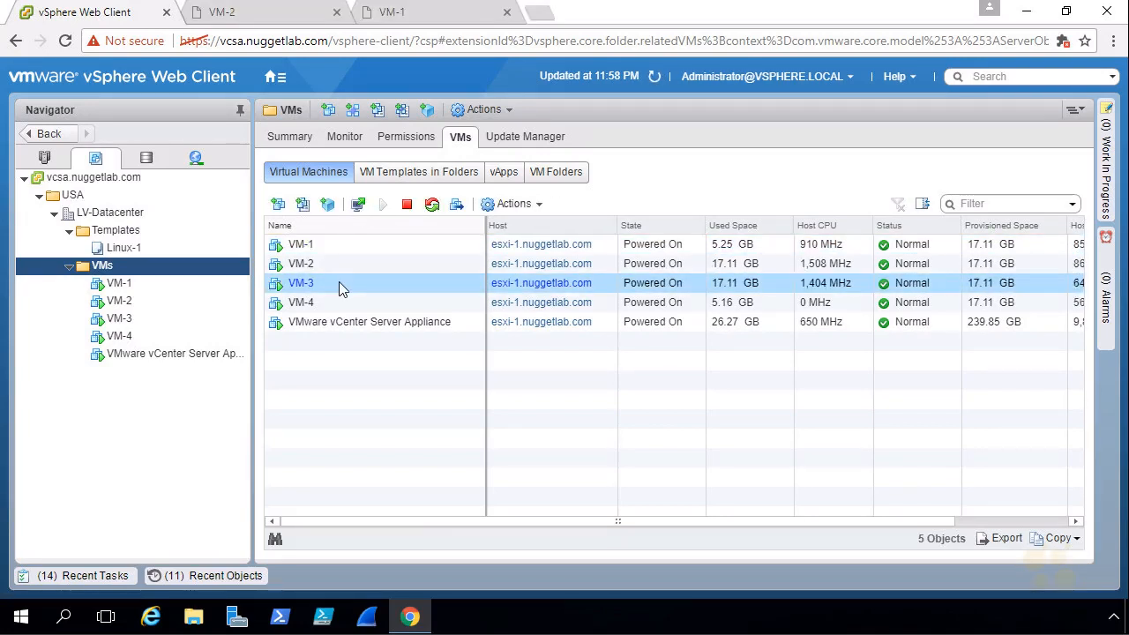
{"action": "left_click", "coordinate": [358, 205]}
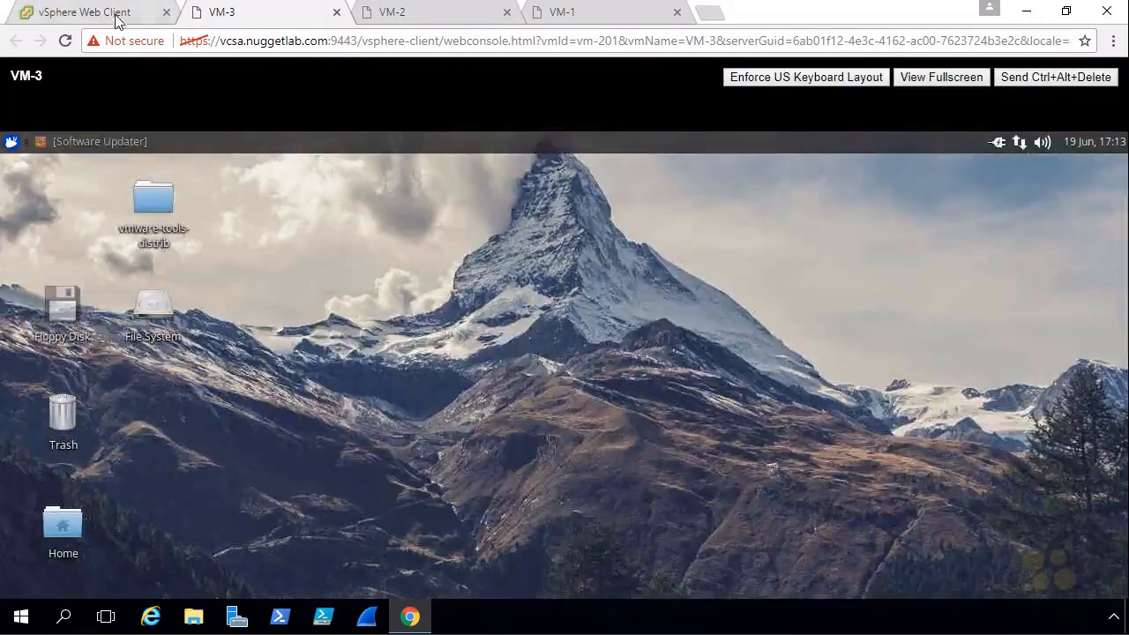
{"action": "left_click", "coordinate": [113, 12]}
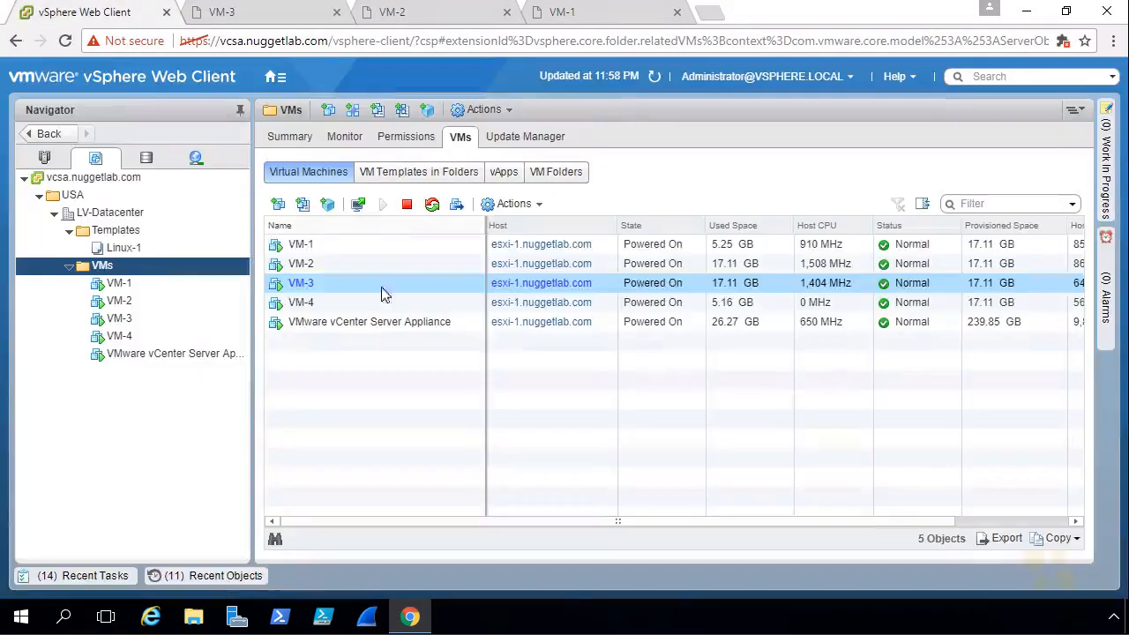
{"action": "left_click", "coordinate": [300, 302]}
{"action": "left_click", "coordinate": [360, 206]}
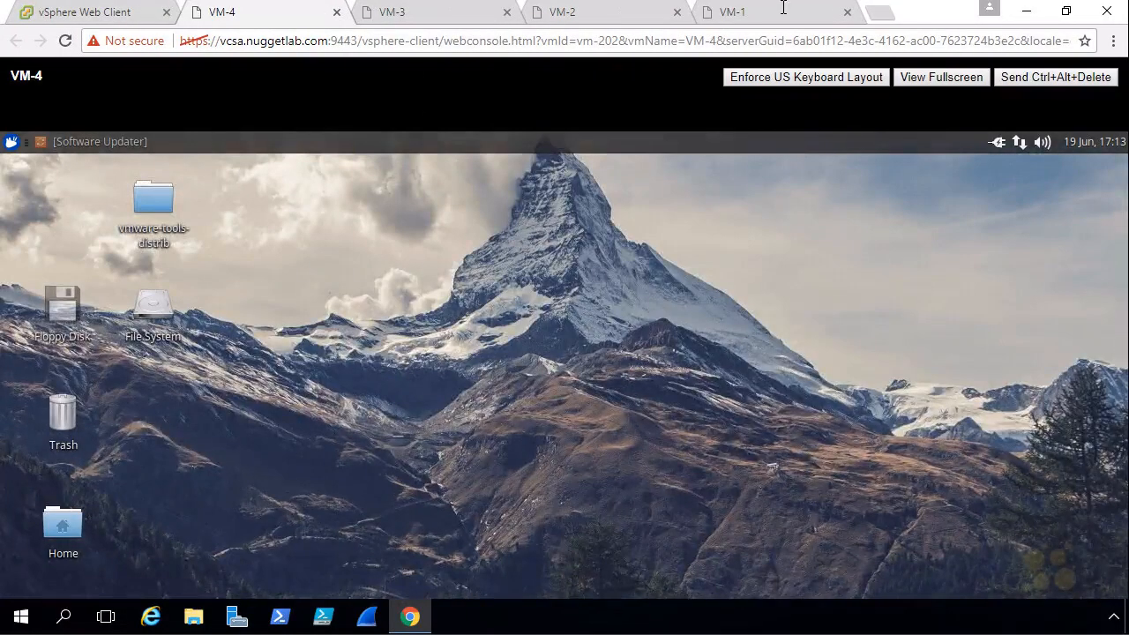
Look through the open consoles of all four VMs, and return to the VM list in vSphere Web Client.
{"action": "left_click", "coordinate": [783, 7]}
{"action": "left_click", "coordinate": [600, 11]}
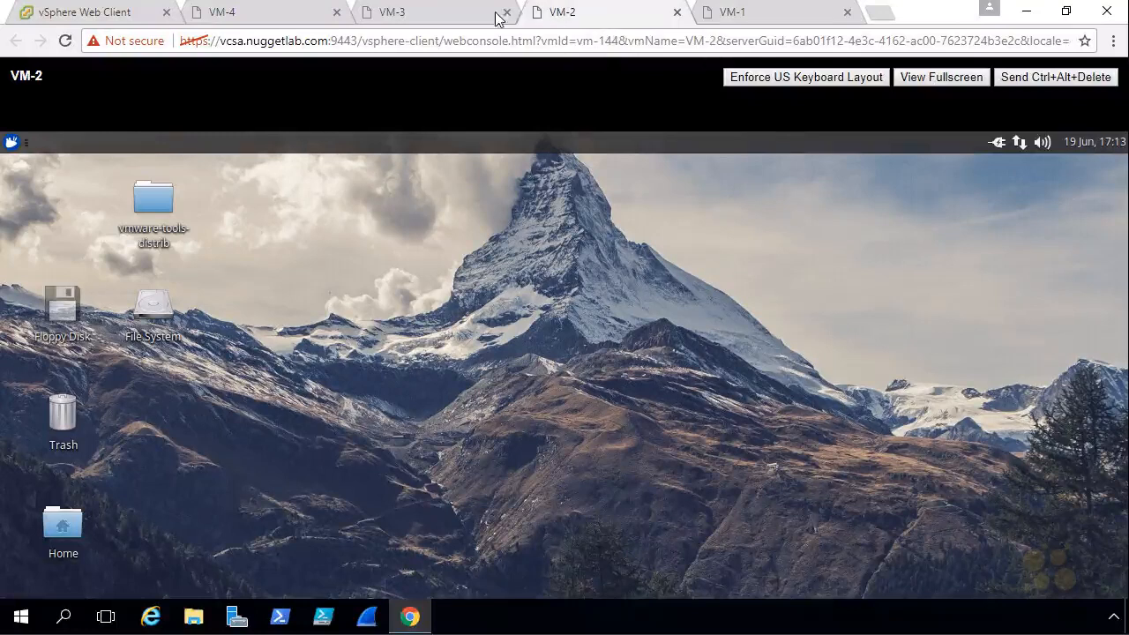
{"action": "left_click", "coordinate": [397, 14]}
{"action": "left_click", "coordinate": [290, 16]}
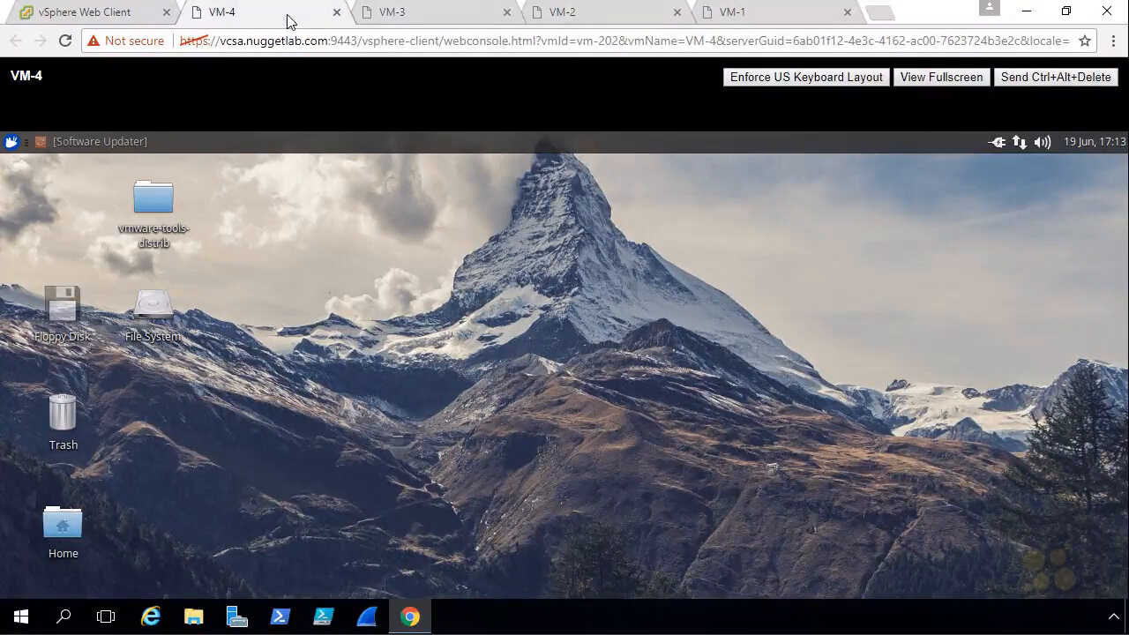
{"action": "left_click", "coordinate": [106, 14]}
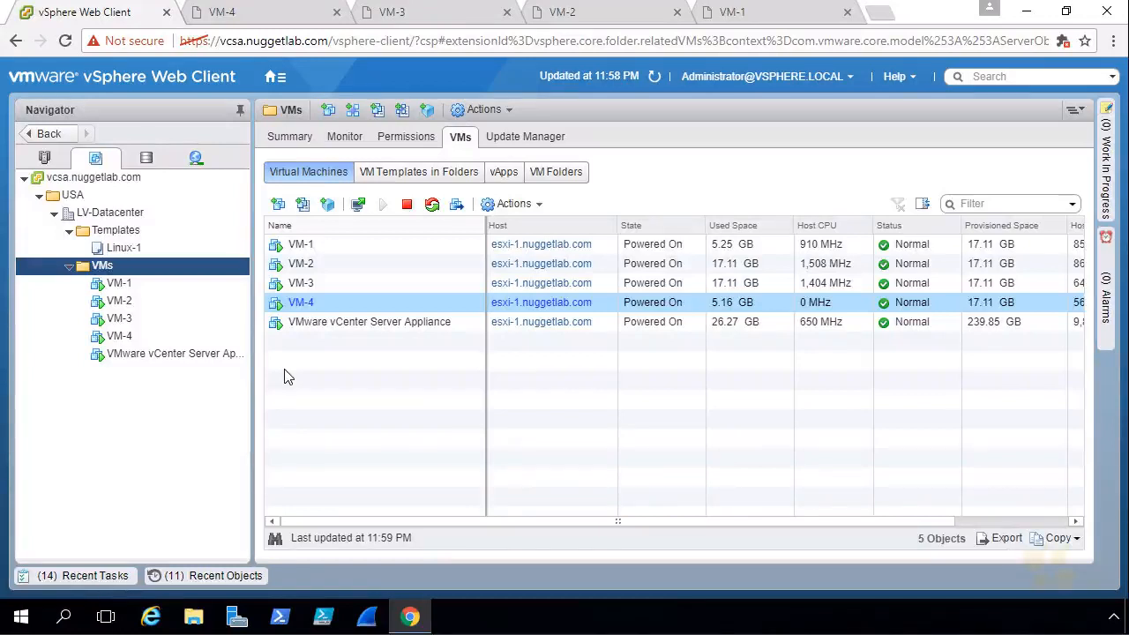
{"action": "left_click_drag", "start_coordinate": [277, 390], "coordinate": [289, 387]}
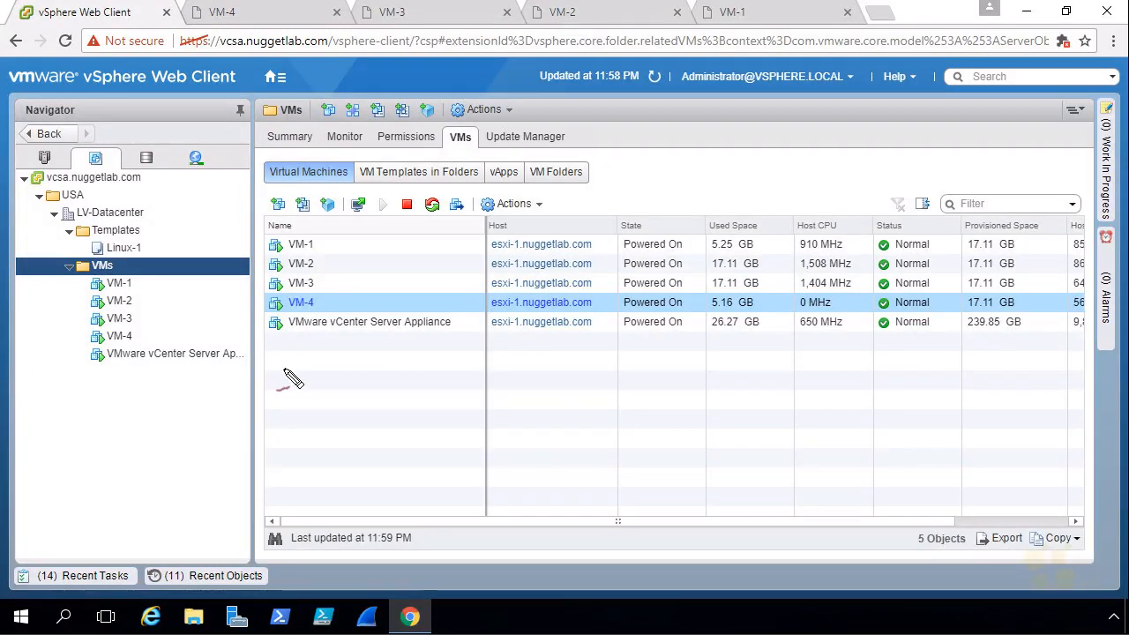
{"action": "mouse_move", "coordinate": [544, 361]}
{"action": "left_mouse_down"}
{"action": "mouse_move", "coordinate": [497, 341]}
{"action": "mouse_move", "coordinate": [551, 359]}
{"action": "left_mouse_up"}
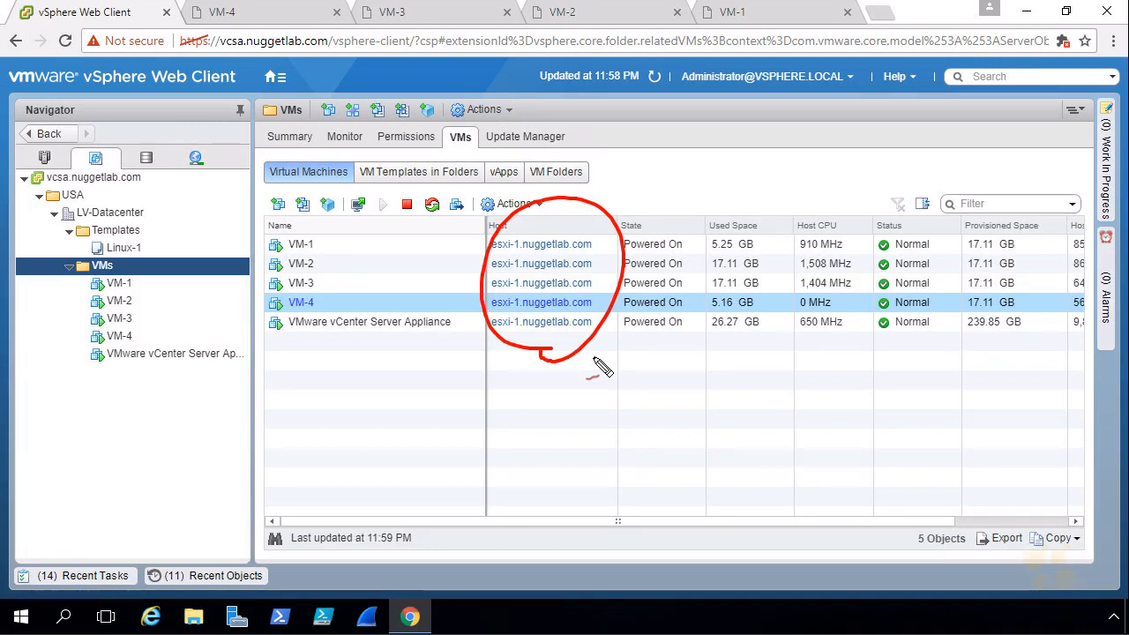
{"action": "key", "text": "Escape"}
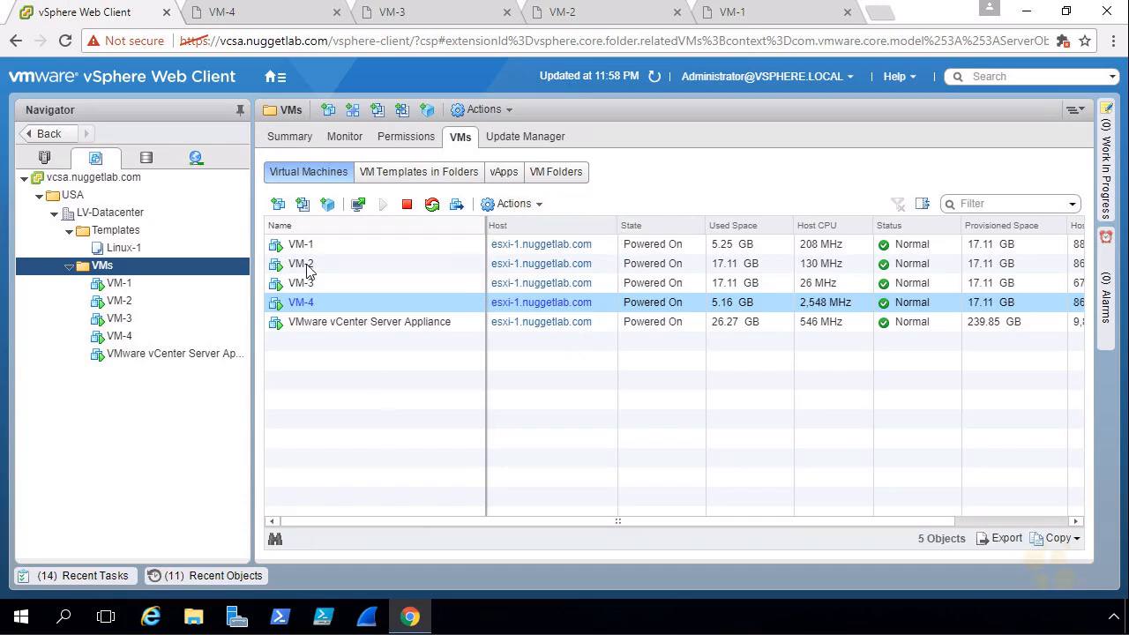
Display the vSphere DRS recommendations for Cluster-1 in its monitoring view.
{"action": "left_click", "coordinate": [45, 159]}
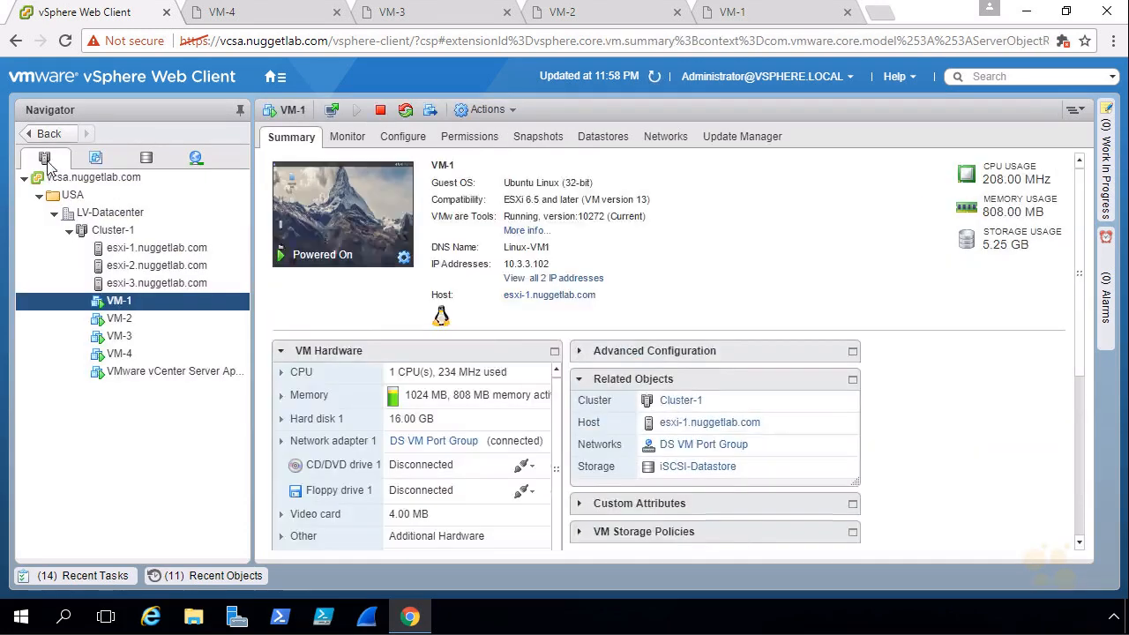
{"action": "left_click", "coordinate": [110, 231]}
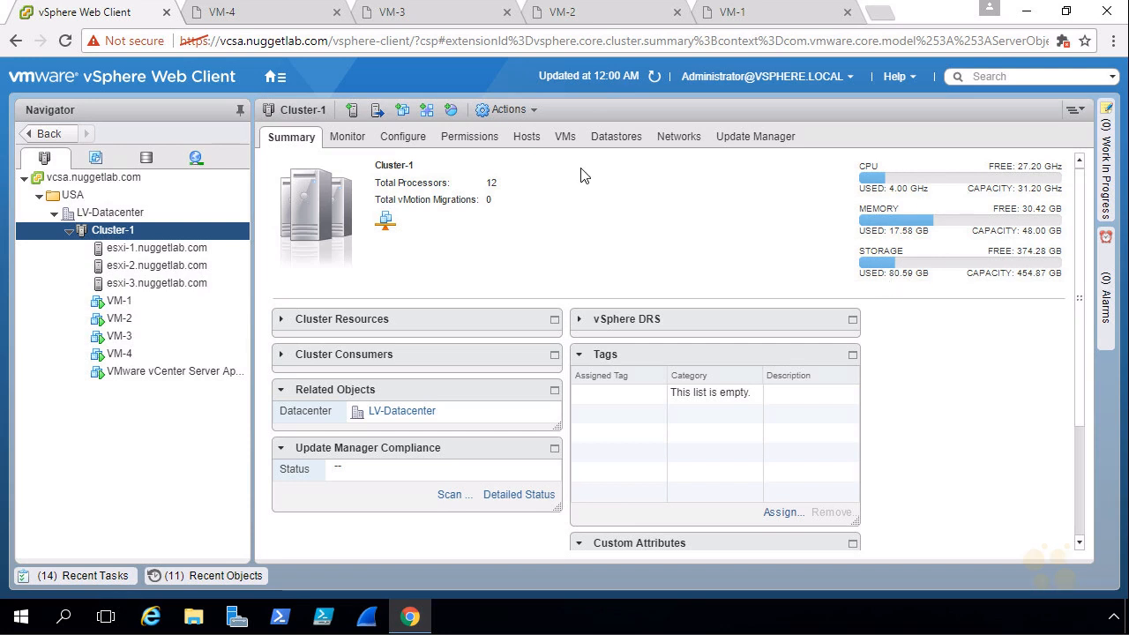
{"action": "left_click", "coordinate": [345, 139]}
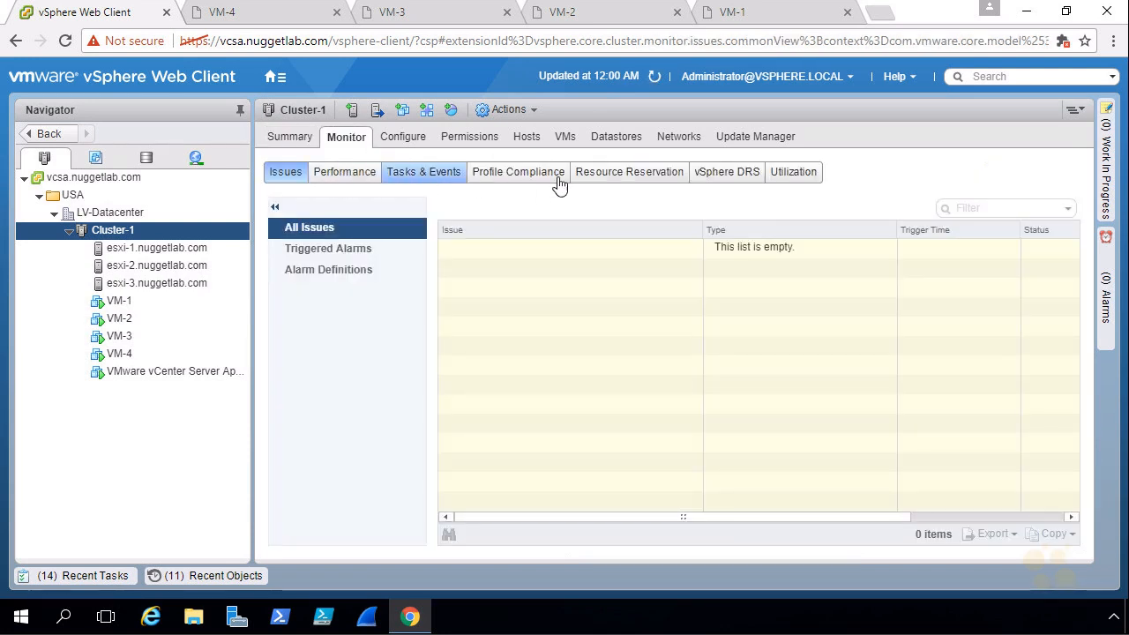
{"action": "left_click", "coordinate": [728, 177]}
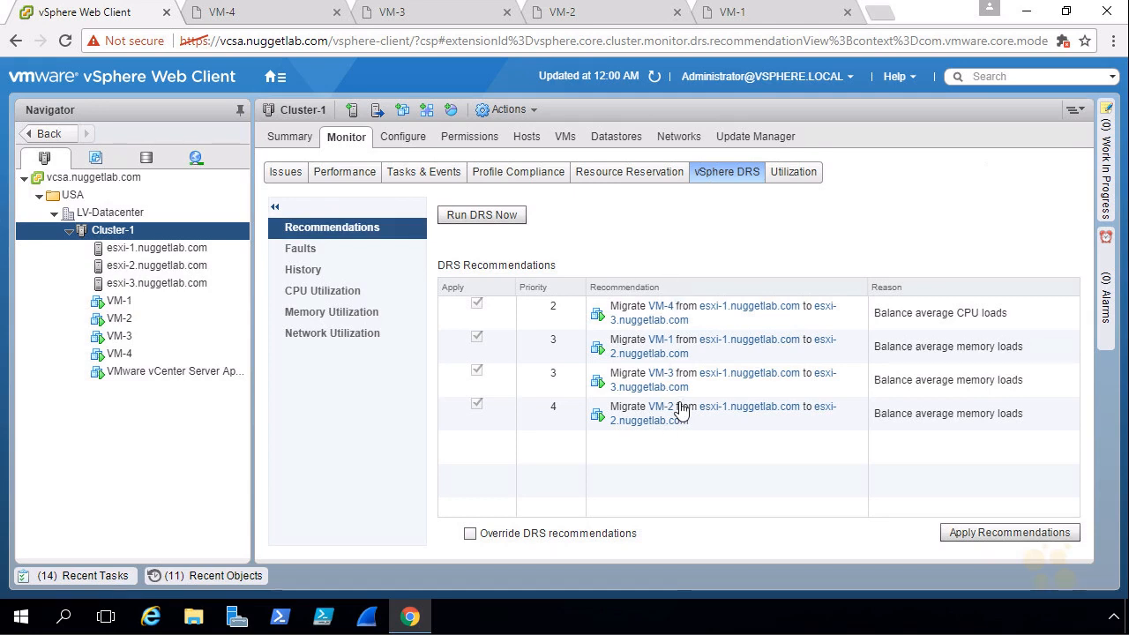
{"action": "left_click_drag", "start_coordinate": [651, 312], "coordinate": [675, 312]}
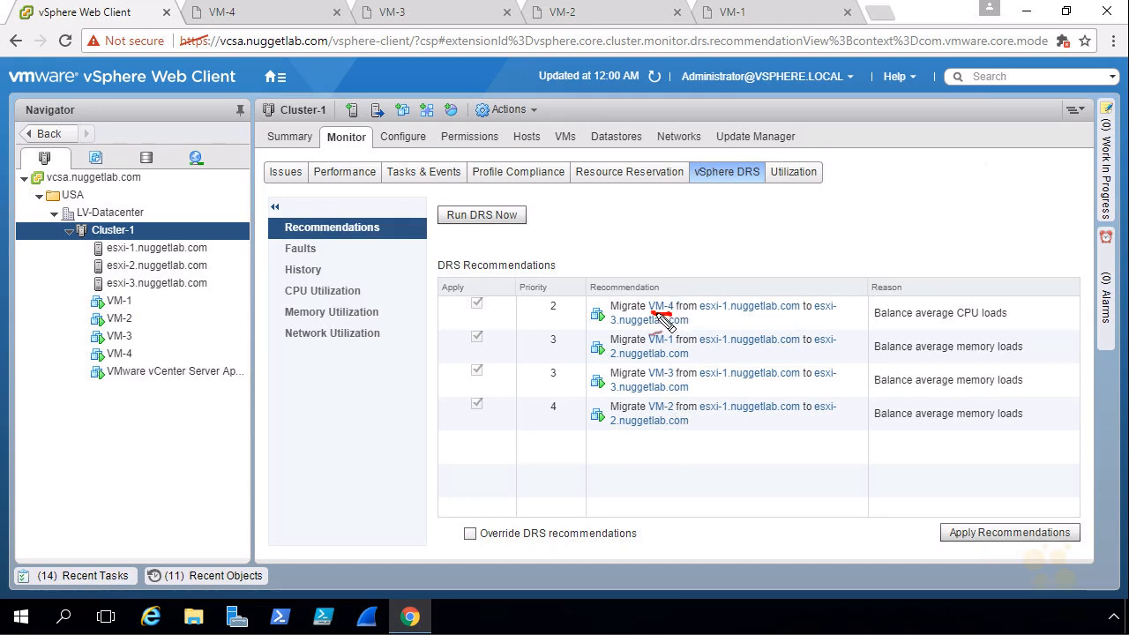
{"action": "left_click_drag", "start_coordinate": [611, 325], "coordinate": [621, 324]}
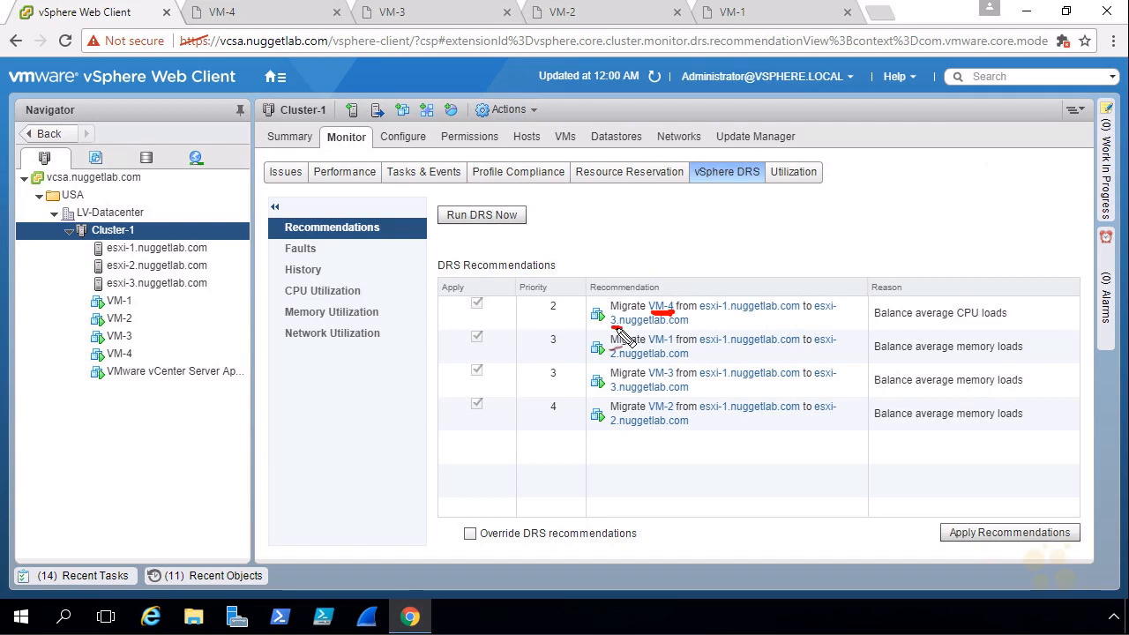
{"action": "left_click_drag", "start_coordinate": [1014, 326], "coordinate": [904, 332]}
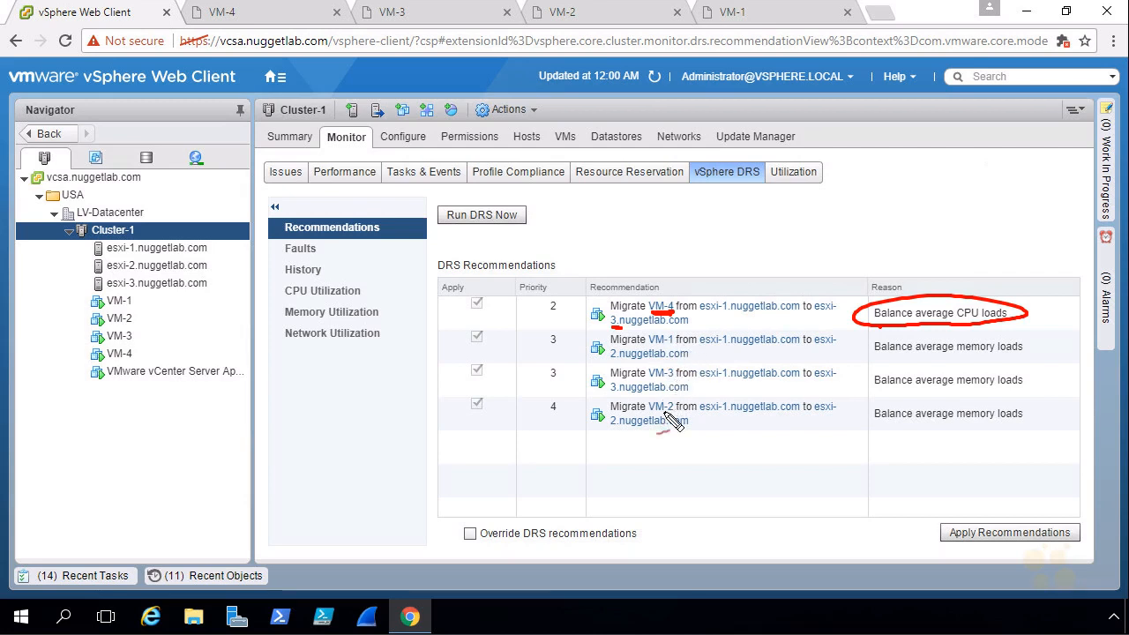
{"action": "mouse_move", "coordinate": [625, 392]}
{"action": "left_mouse_down"}
{"action": "mouse_move", "coordinate": [610, 396]}
{"action": "mouse_move", "coordinate": [610, 426]}
{"action": "left_mouse_up"}
{"action": "mouse_move", "coordinate": [966, 436]}
{"action": "left_mouse_down"}
{"action": "mouse_move", "coordinate": [909, 320]}
{"action": "mouse_move", "coordinate": [1027, 438]}
{"action": "left_mouse_up"}
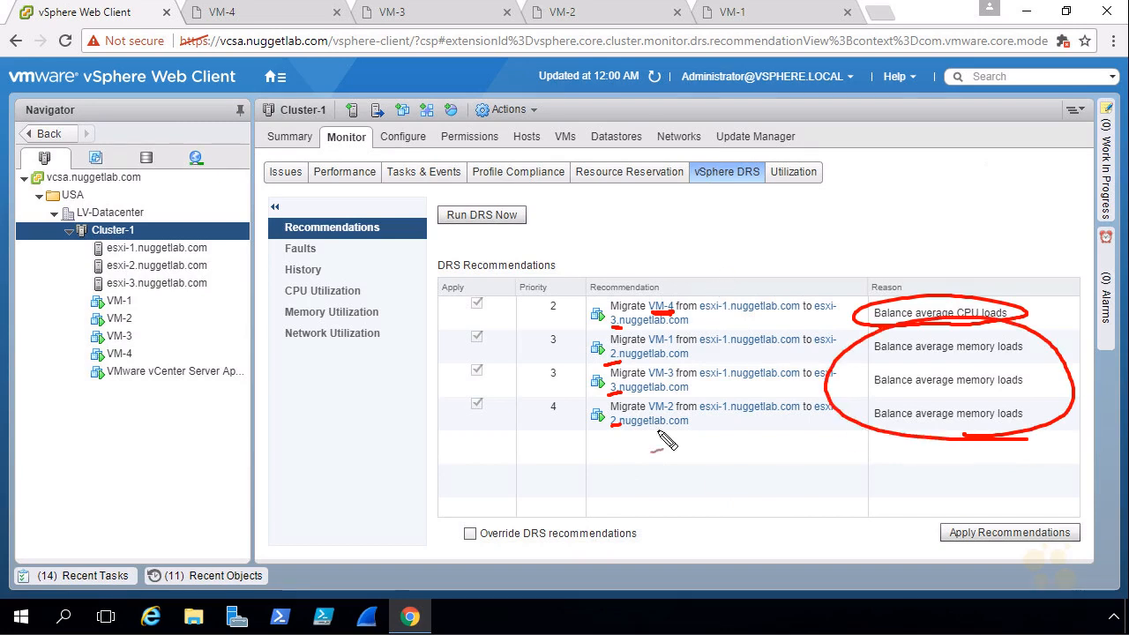
{"action": "key", "text": "Escape"}
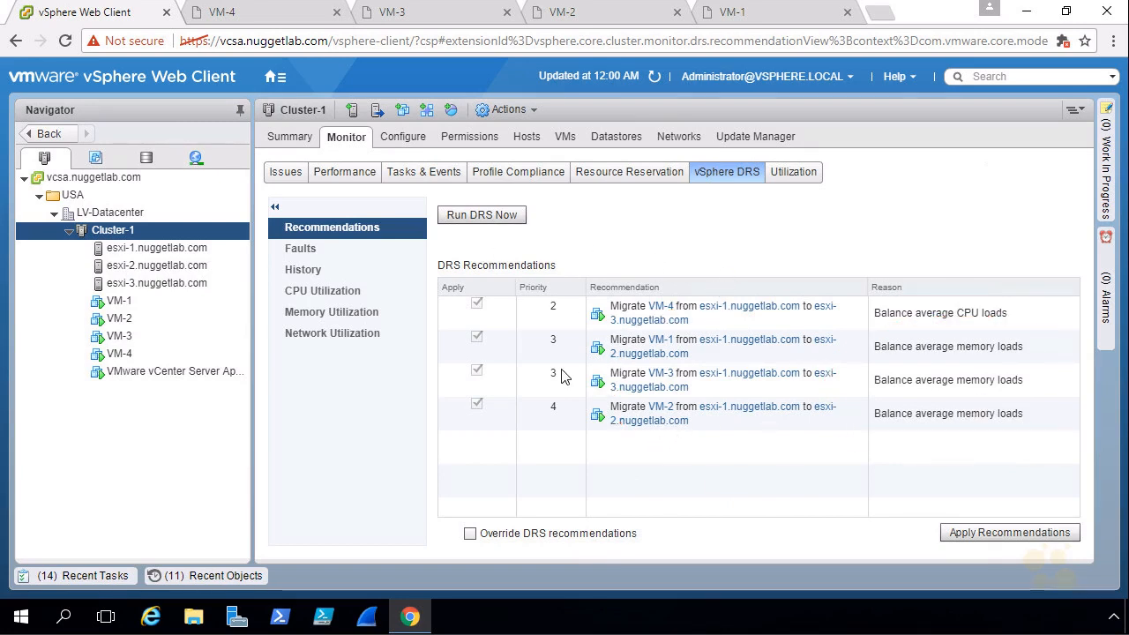
Run DRS on Cluster-1 and display the per-host chart of virtual machine CPU utilization.
{"action": "left_click", "coordinate": [510, 218]}
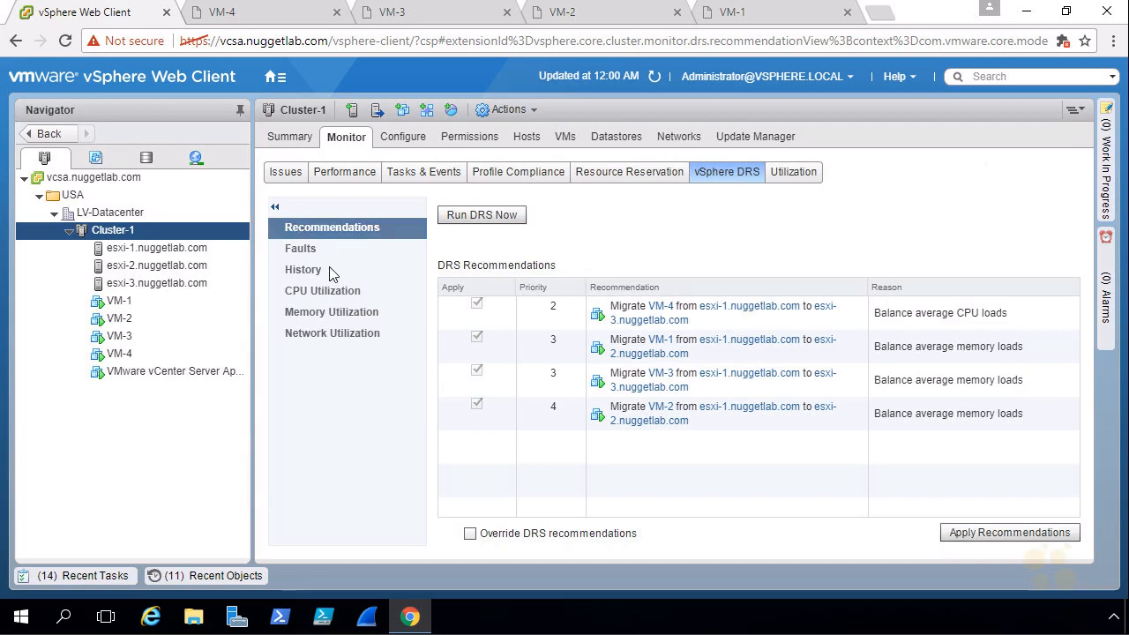
{"action": "left_click", "coordinate": [323, 291]}
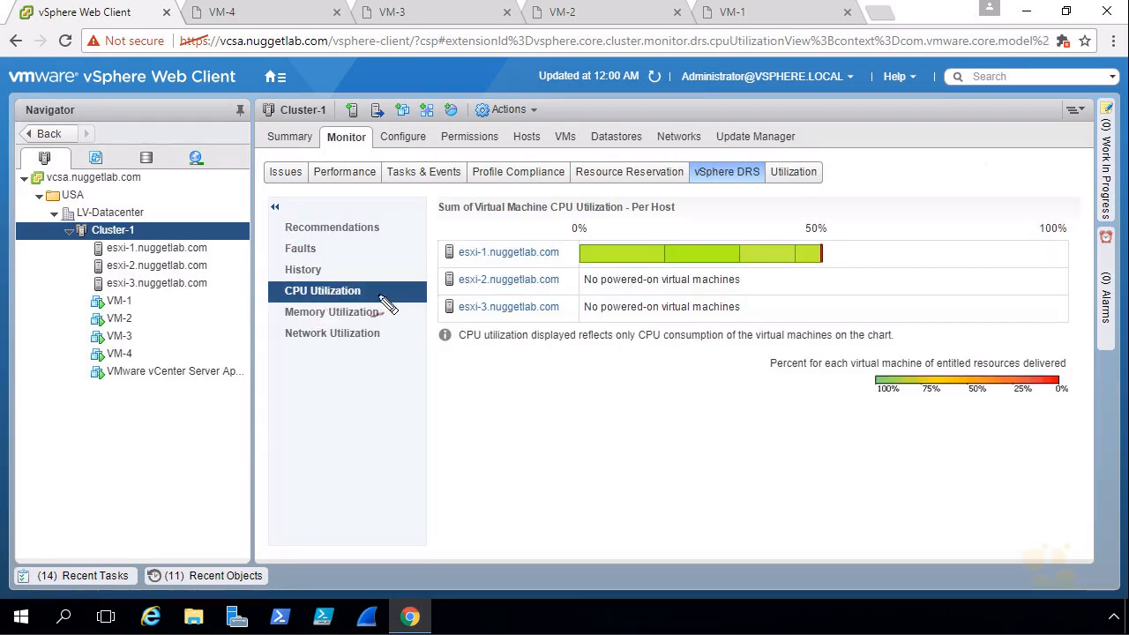
{"action": "left_click_drag", "start_coordinate": [406, 255], "coordinate": [436, 256]}
{"action": "left_click_drag", "start_coordinate": [423, 248], "coordinate": [421, 265]}
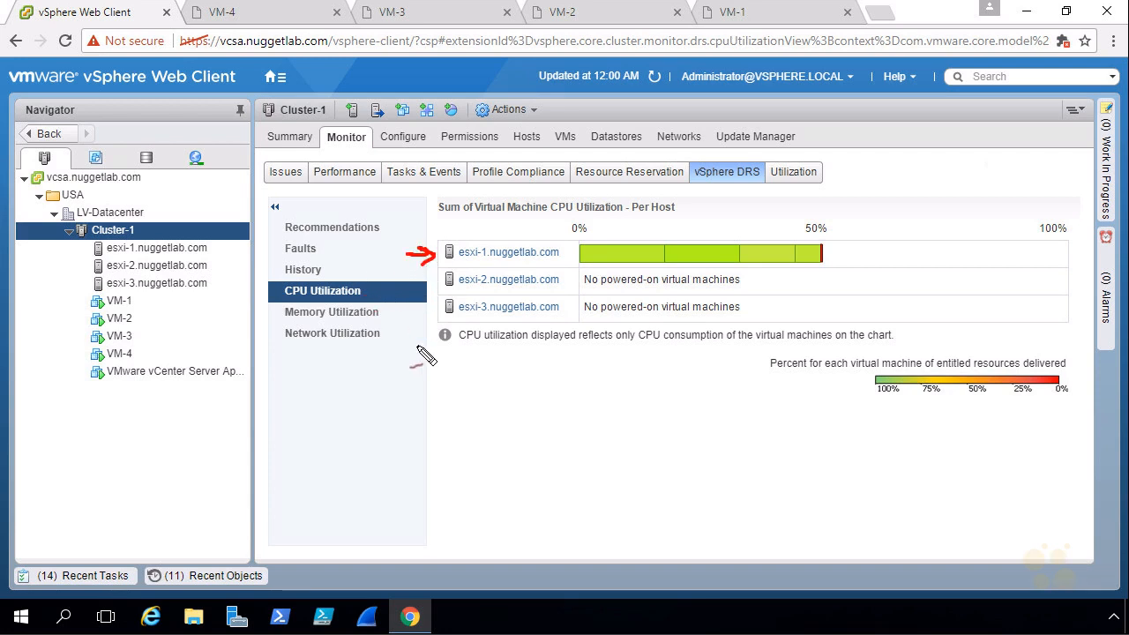
{"action": "left_click_drag", "start_coordinate": [603, 232], "coordinate": [633, 240]}
{"action": "left_click_drag", "start_coordinate": [757, 209], "coordinate": [731, 233]}
{"action": "left_click_drag", "start_coordinate": [617, 216], "coordinate": [617, 256]}
{"action": "left_click_drag", "start_coordinate": [799, 215], "coordinate": [779, 231]}
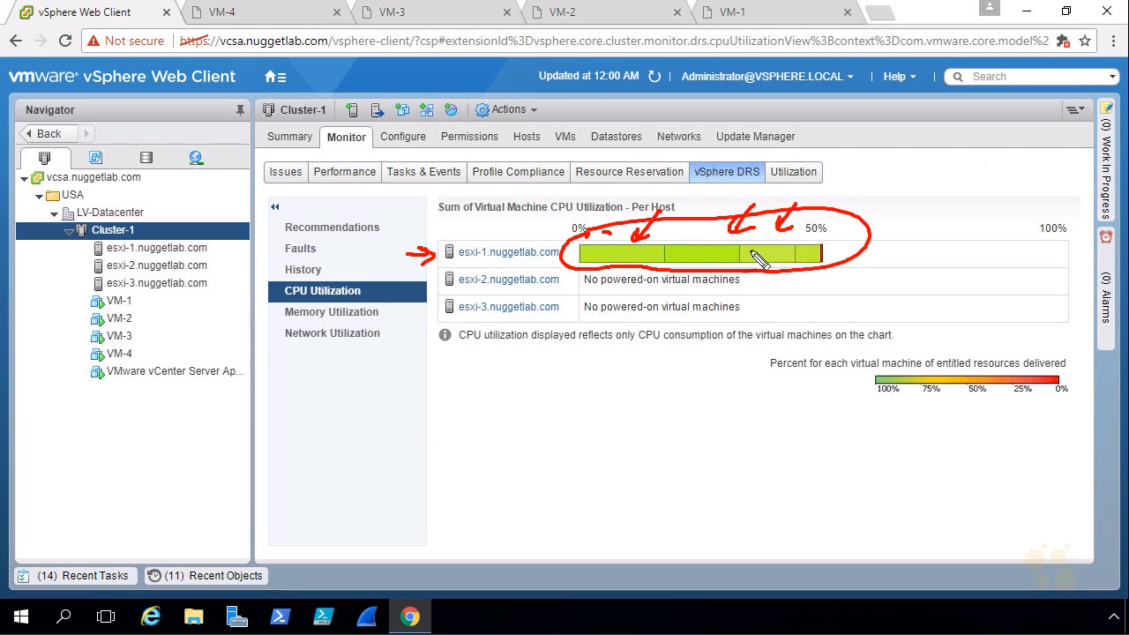
{"action": "mouse_move", "coordinate": [458, 287]}
{"action": "left_mouse_down"}
{"action": "mouse_move", "coordinate": [488, 286]}
{"action": "mouse_move", "coordinate": [469, 319]}
{"action": "mouse_move", "coordinate": [481, 319]}
{"action": "left_mouse_up"}
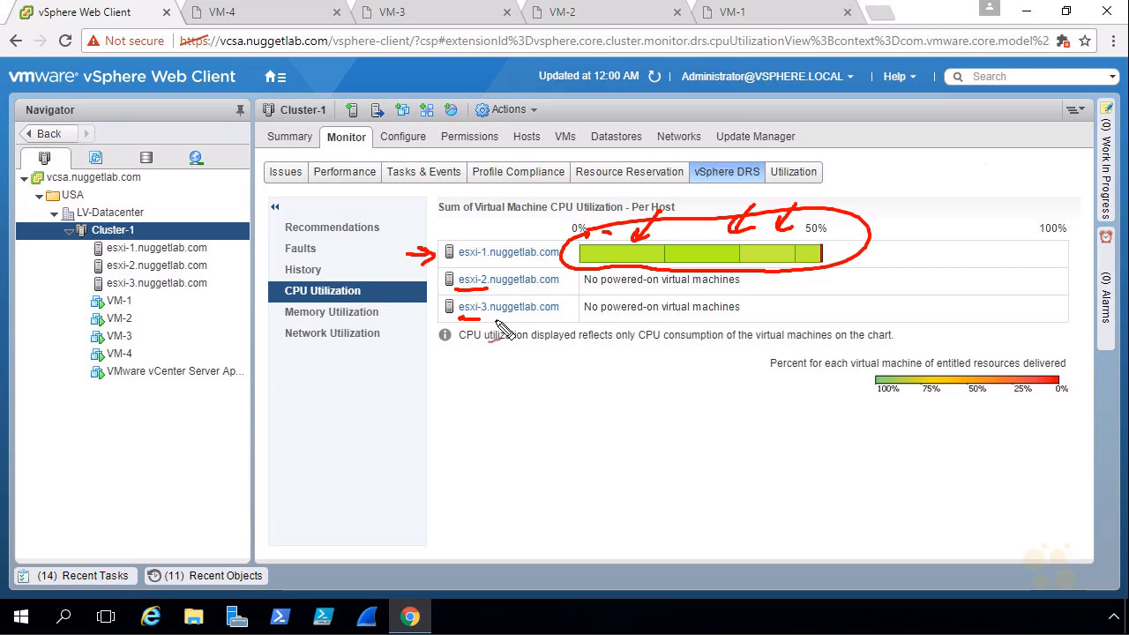
{"action": "key", "text": "Escape"}
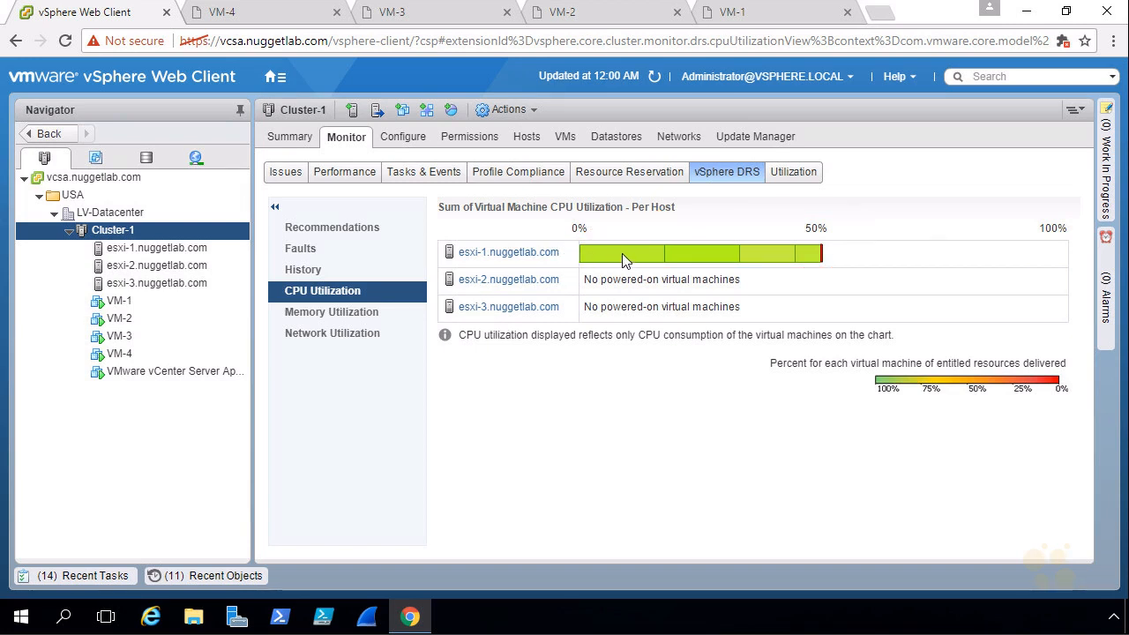
Inspect the CPU utilization details of the individual virtual machines in the bar for host esxi-1.nuggetlab.com.
{"action": "mouse_move", "coordinate": [622, 254]}
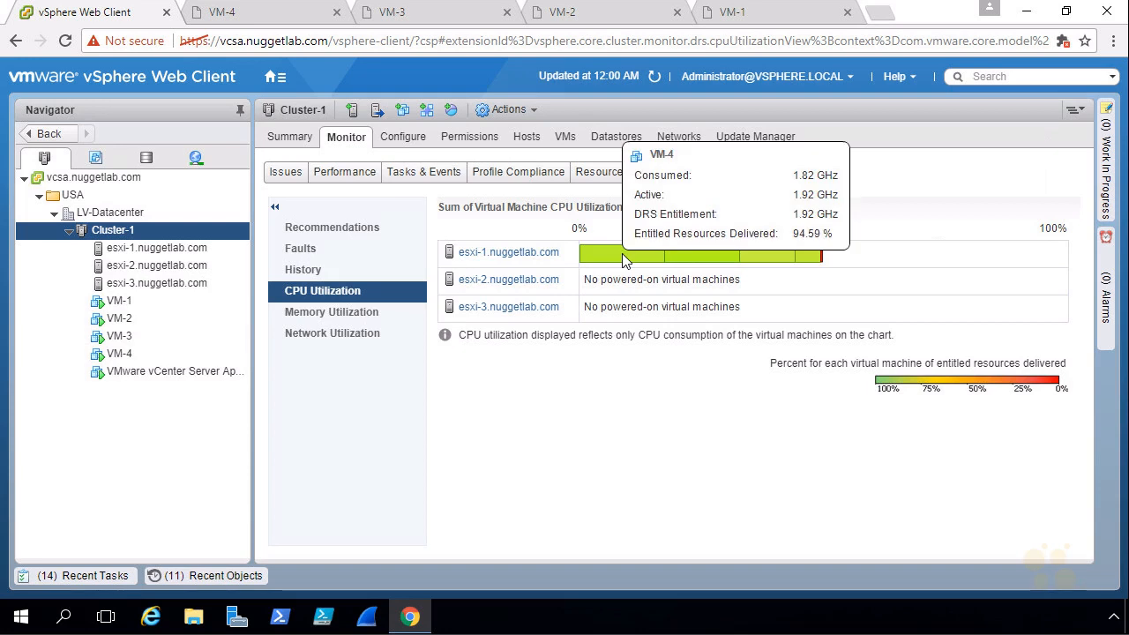
{"action": "mouse_move", "coordinate": [691, 262]}
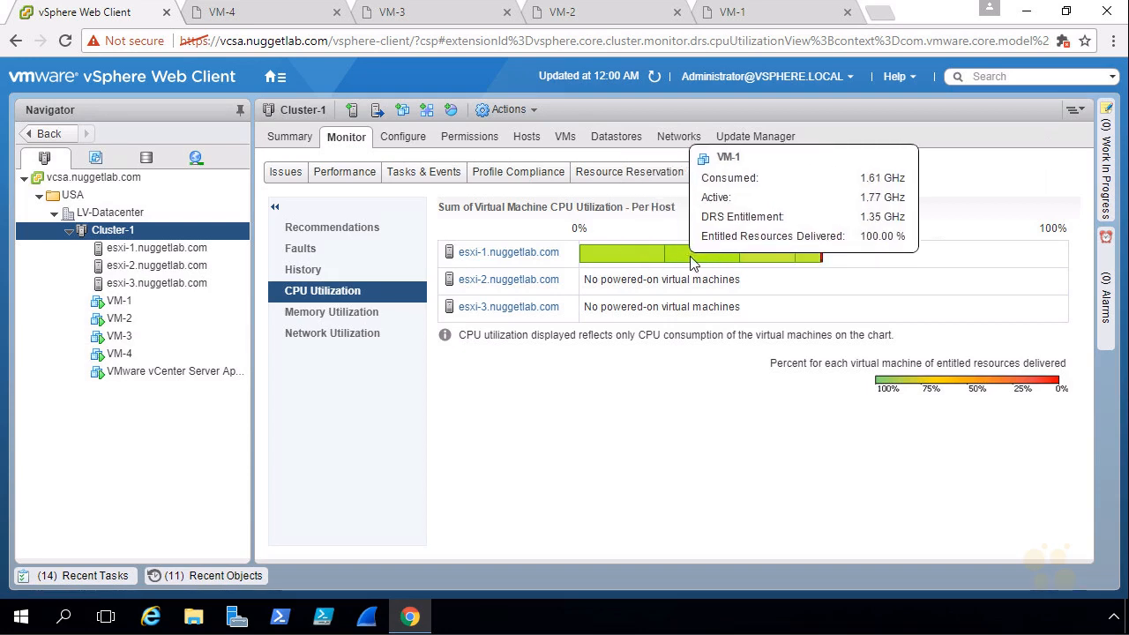
{"action": "mouse_move", "coordinate": [760, 256]}
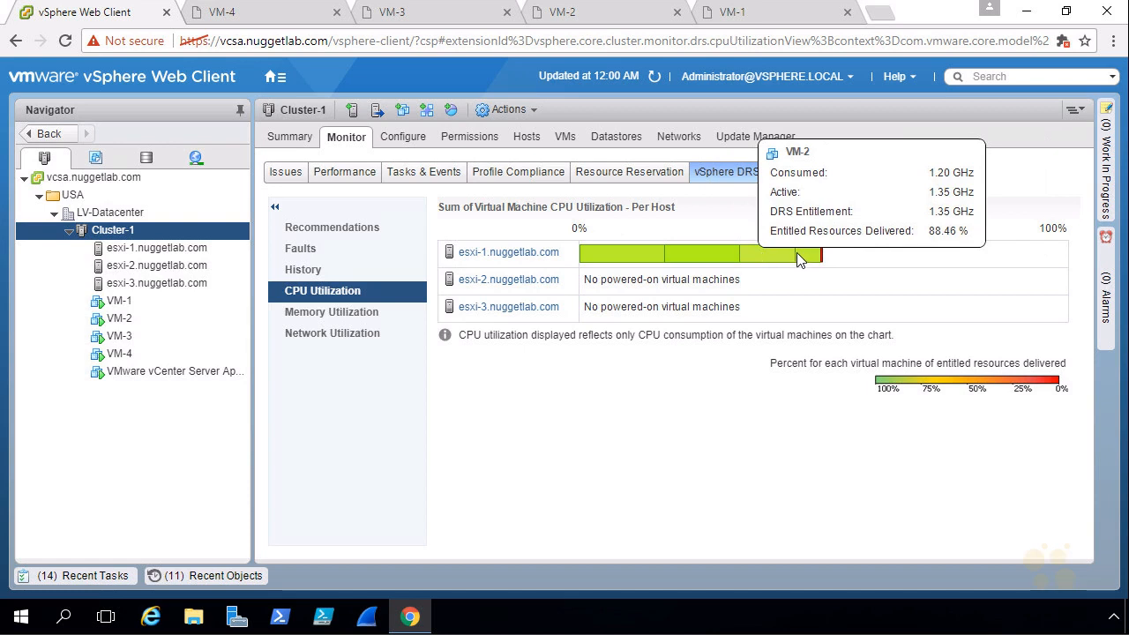
{"action": "mouse_move", "coordinate": [807, 252]}
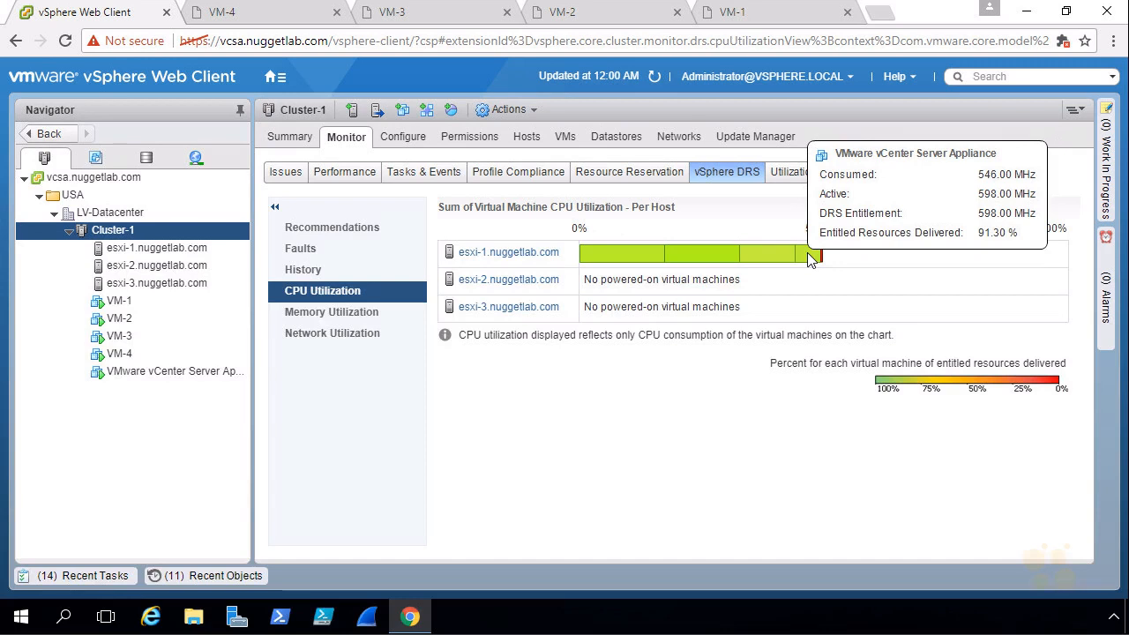
Display the per-host virtual machine memory utilization chart and inspect VM-1's memory details on esxi-1.nuggetlab.com.
{"action": "left_click", "coordinate": [343, 314]}
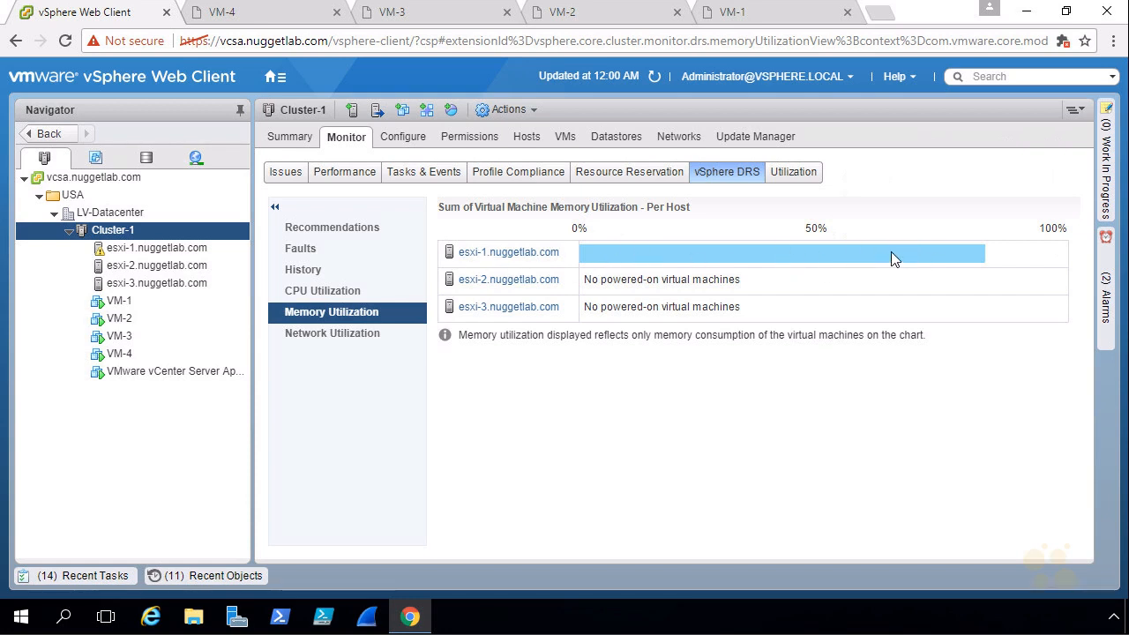
{"action": "mouse_move", "coordinate": [894, 254]}
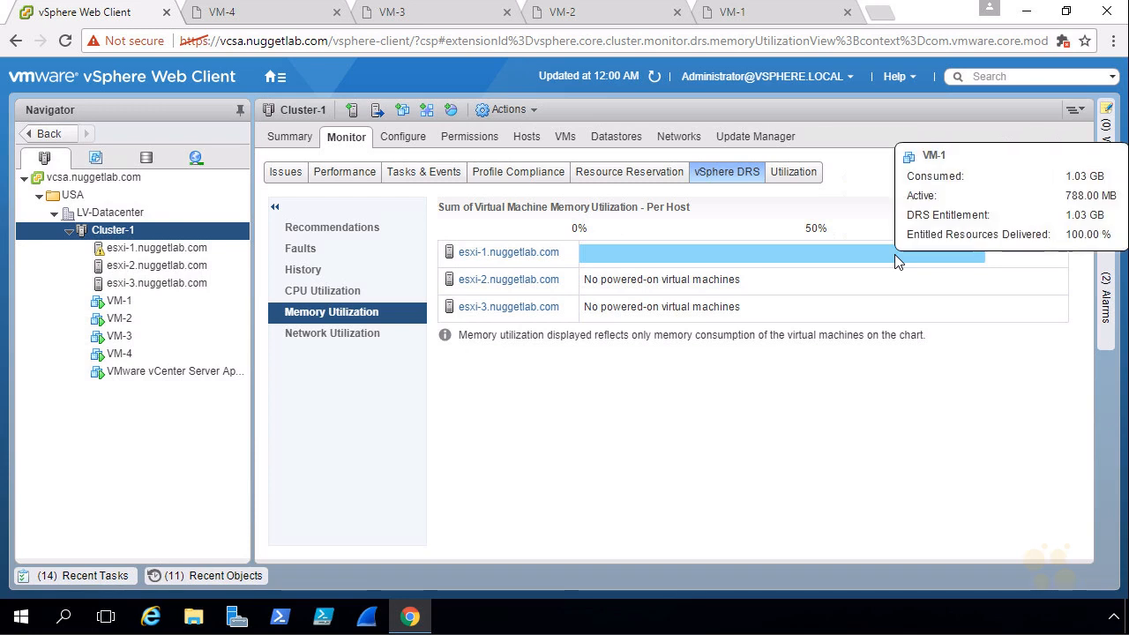
Run DRS on Cluster-1 again and apply its migration recommendations for VM-2, VM-3 and VM-4, checking the migrations in the recent tasks.
{"action": "left_click", "coordinate": [353, 231]}
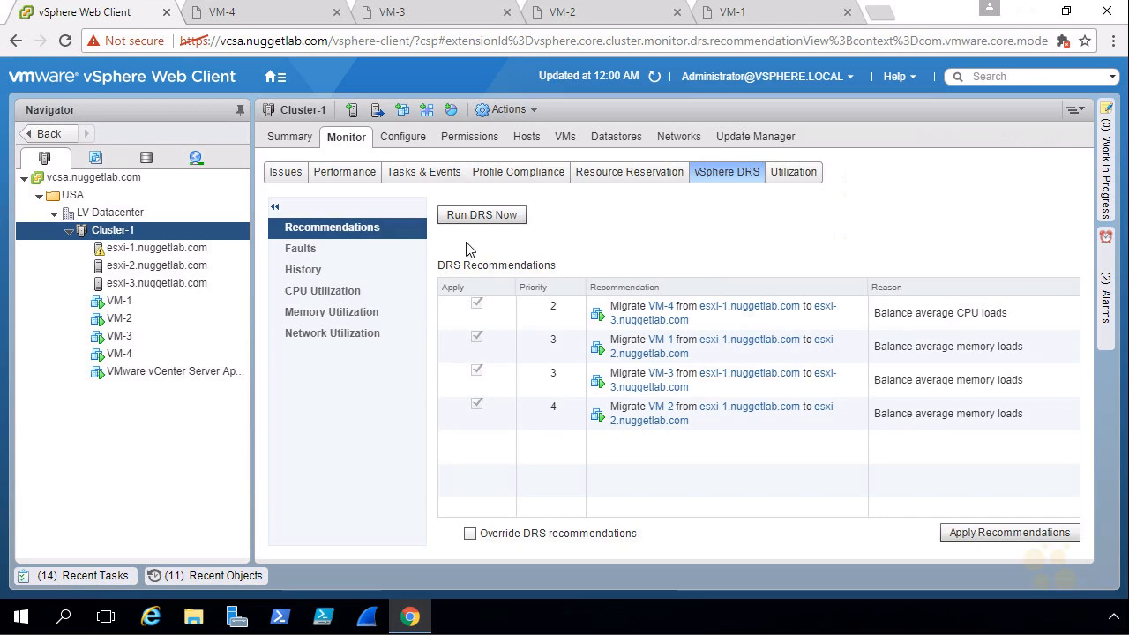
{"action": "left_click", "coordinate": [490, 217]}
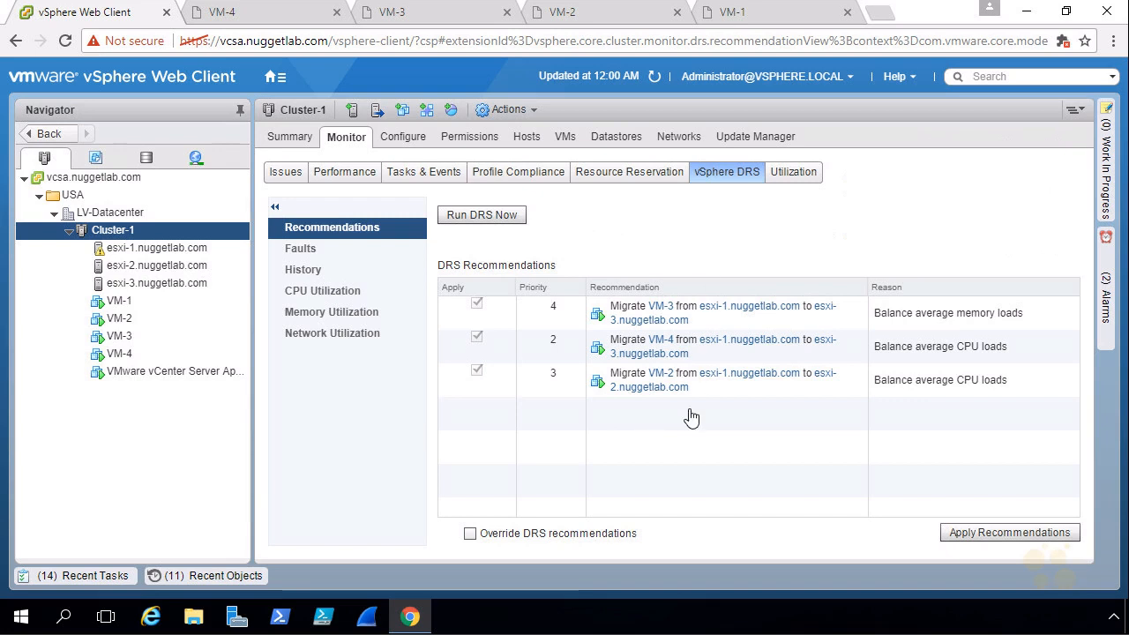
{"action": "left_click", "coordinate": [1009, 534]}
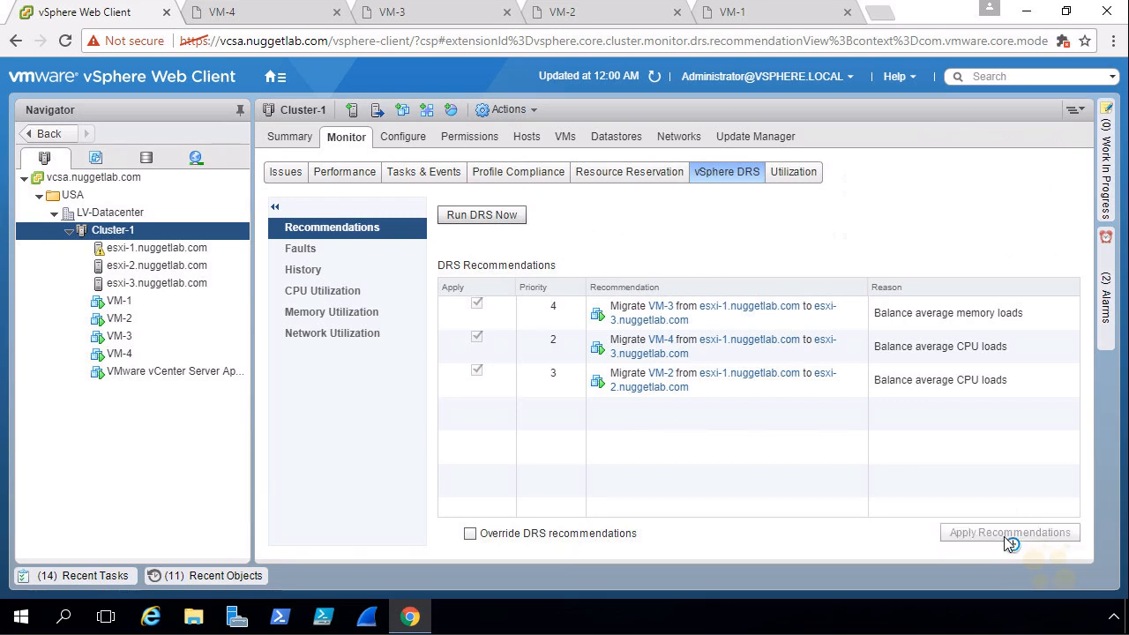
{"action": "left_click", "coordinate": [98, 577]}
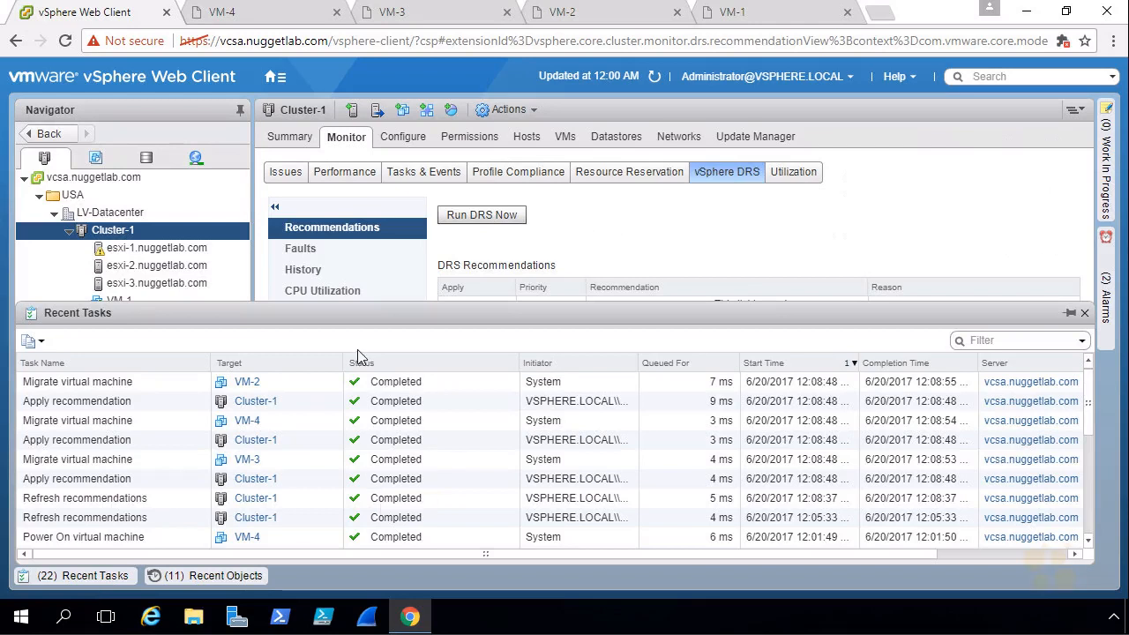
{"action": "left_click", "coordinate": [94, 576]}
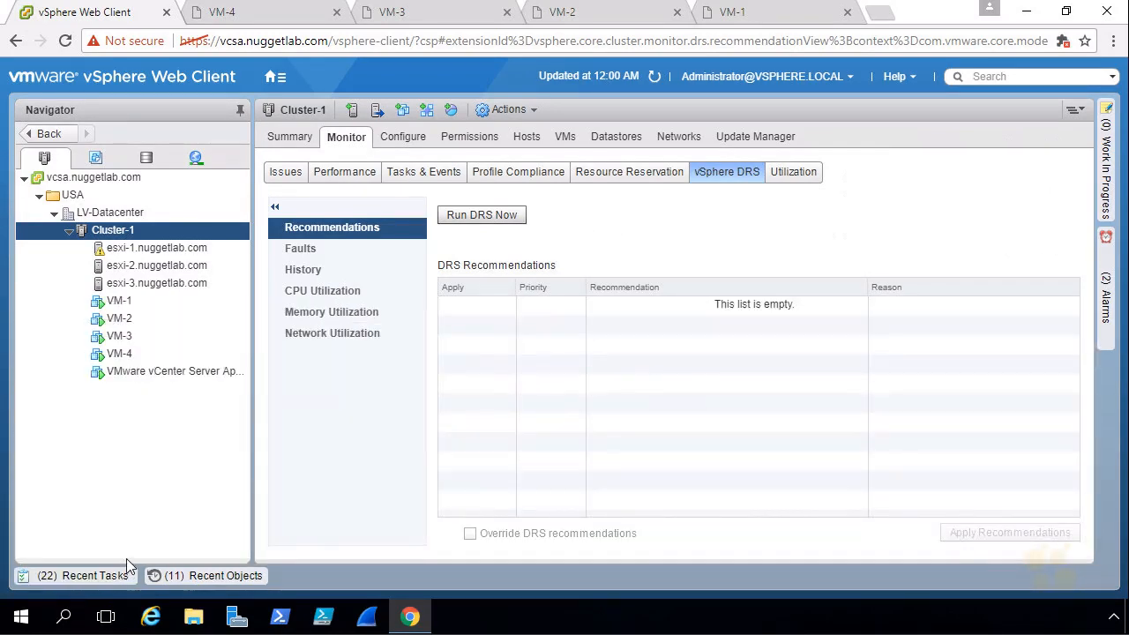
Display the refreshed per-host CPU utilization chart of Cluster-1 and inspect VM-1's details on esxi-1.nuggetlab.com.
{"action": "left_click", "coordinate": [307, 291]}
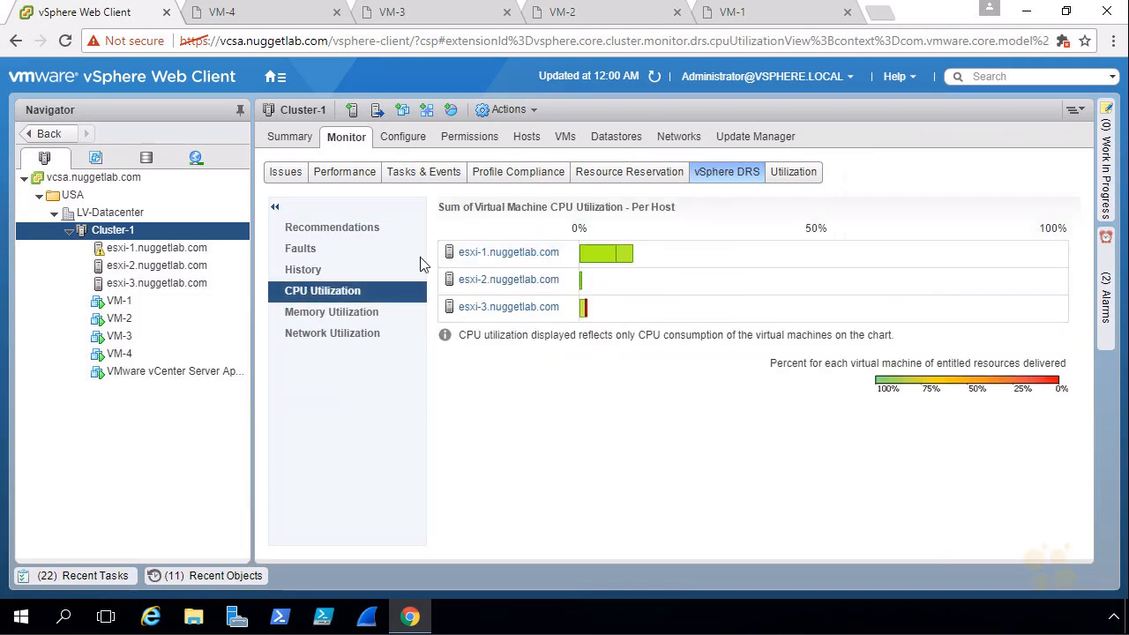
{"action": "left_click", "coordinate": [655, 77]}
{"action": "mouse_move", "coordinate": [597, 252]}
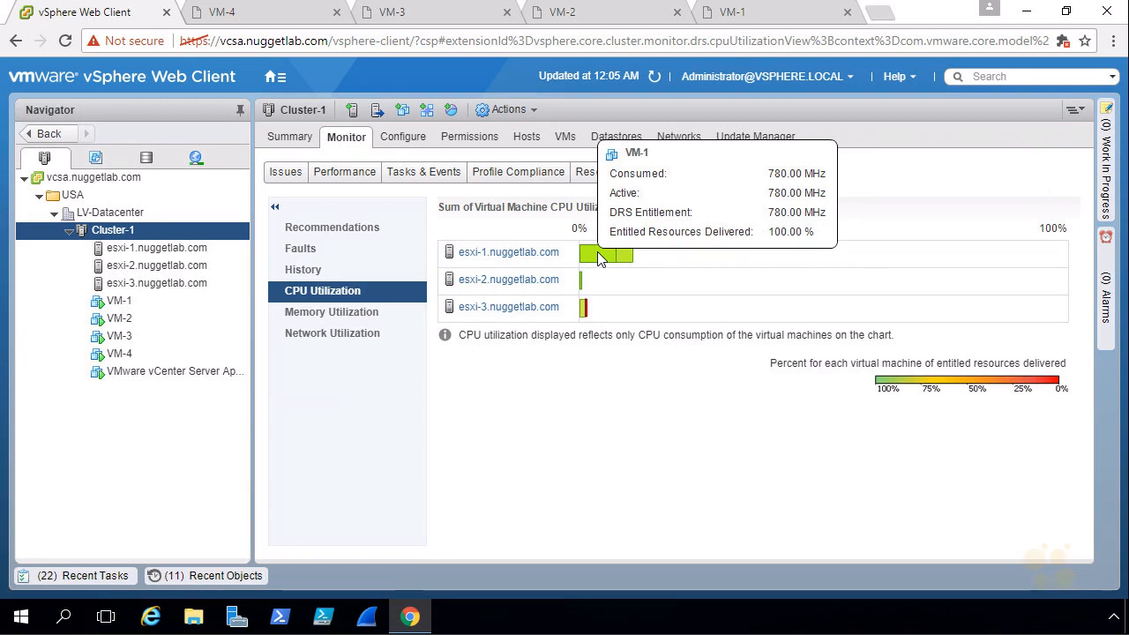
In VM-1's console, run glxgears from a terminal and move its window off the terminal output.
{"action": "left_click", "coordinate": [758, 12]}
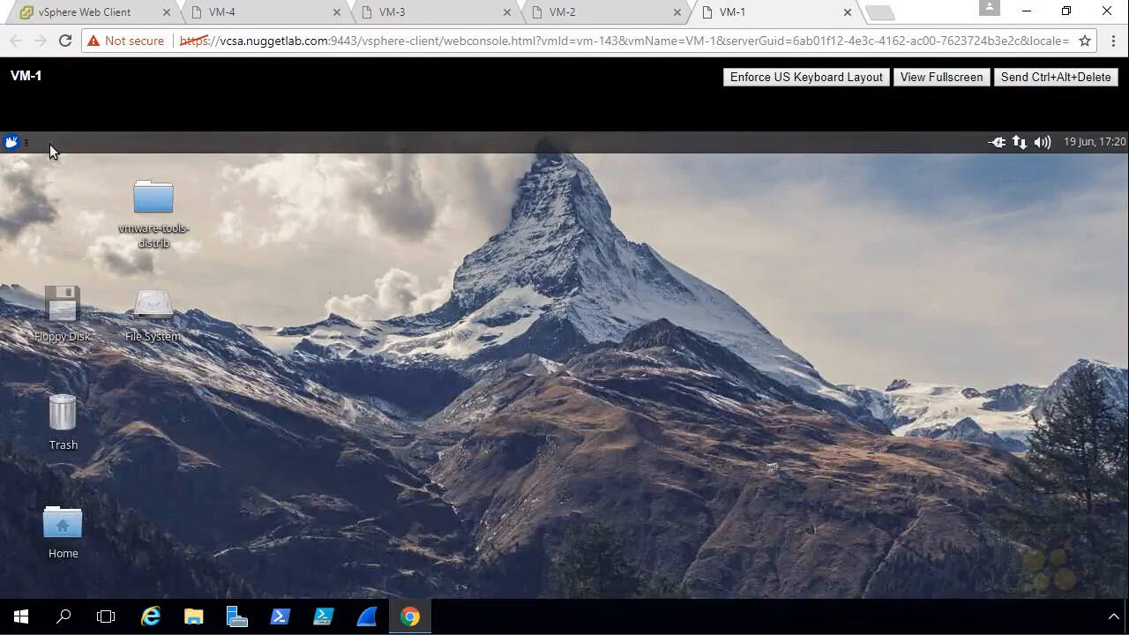
{"action": "left_click", "coordinate": [11, 142]}
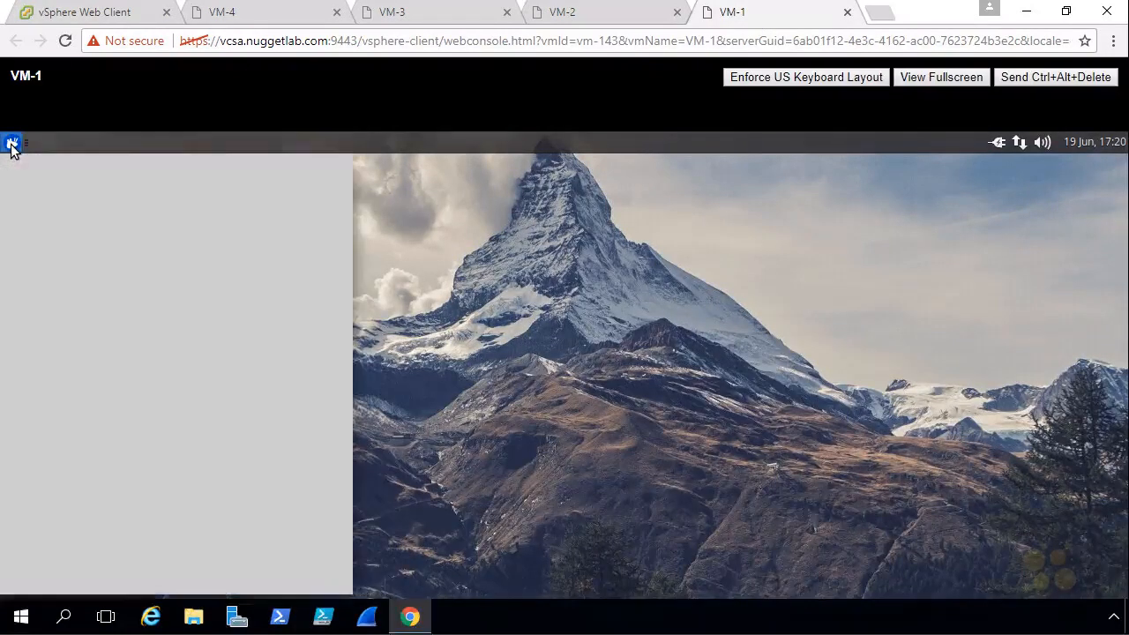
{"action": "left_click", "coordinate": [63, 356]}
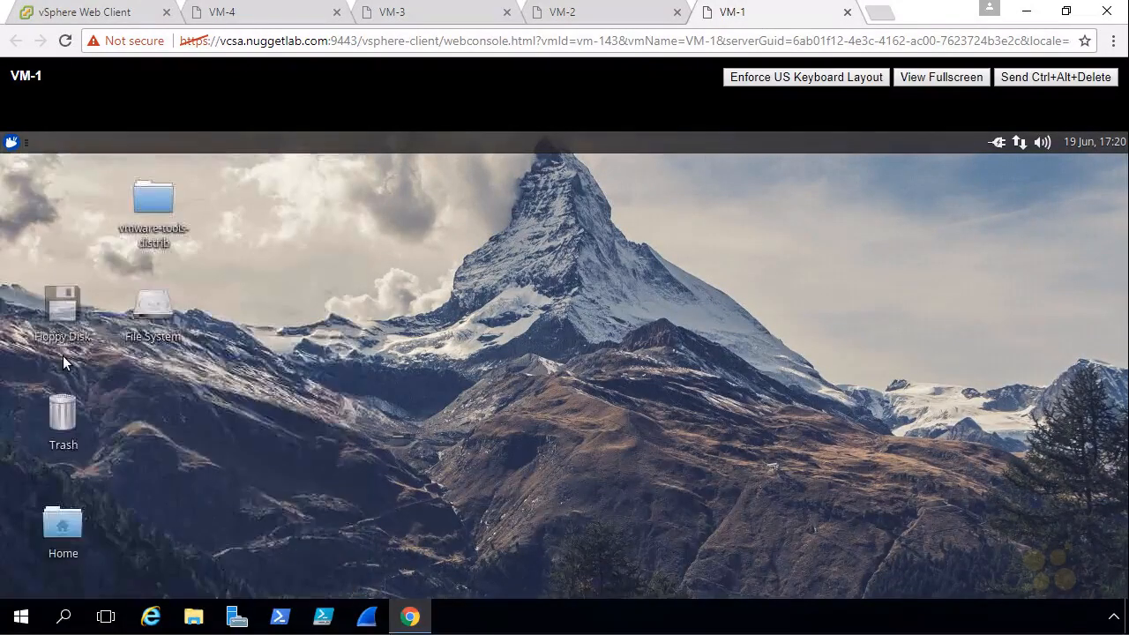
{"action": "type", "text": "g"}
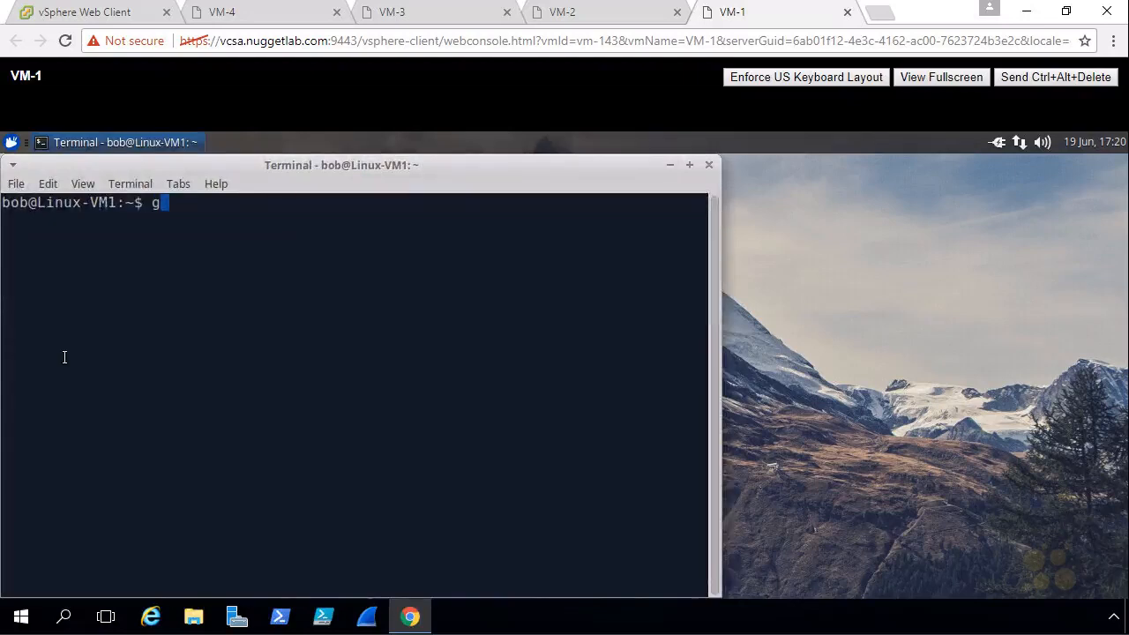
{"action": "type", "text": "lxgears"}
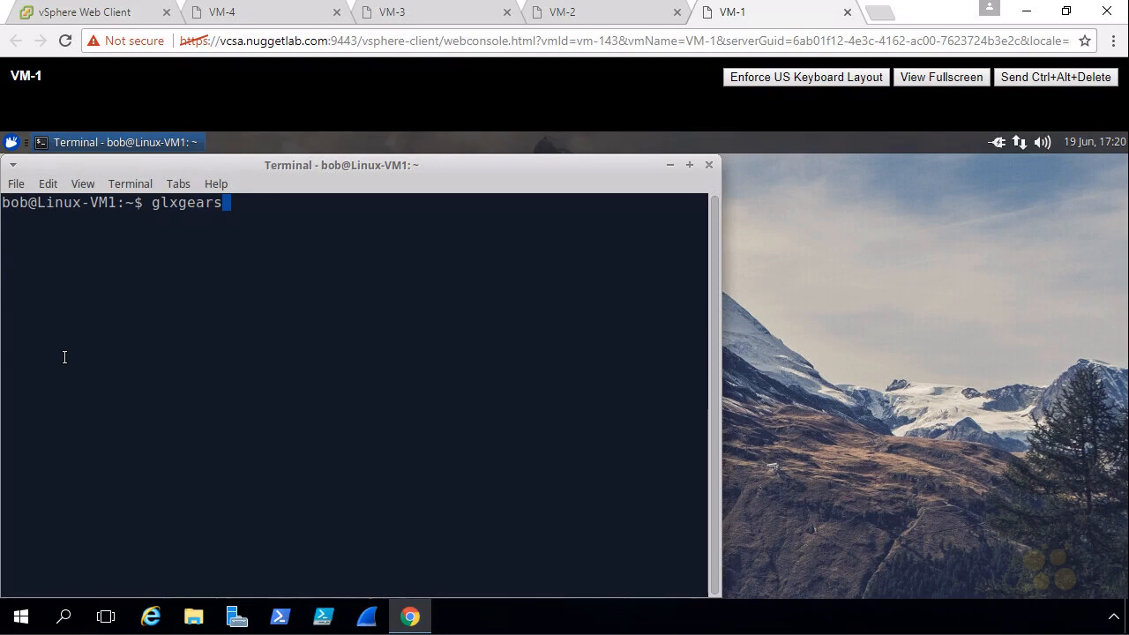
{"action": "key", "text": "Return"}
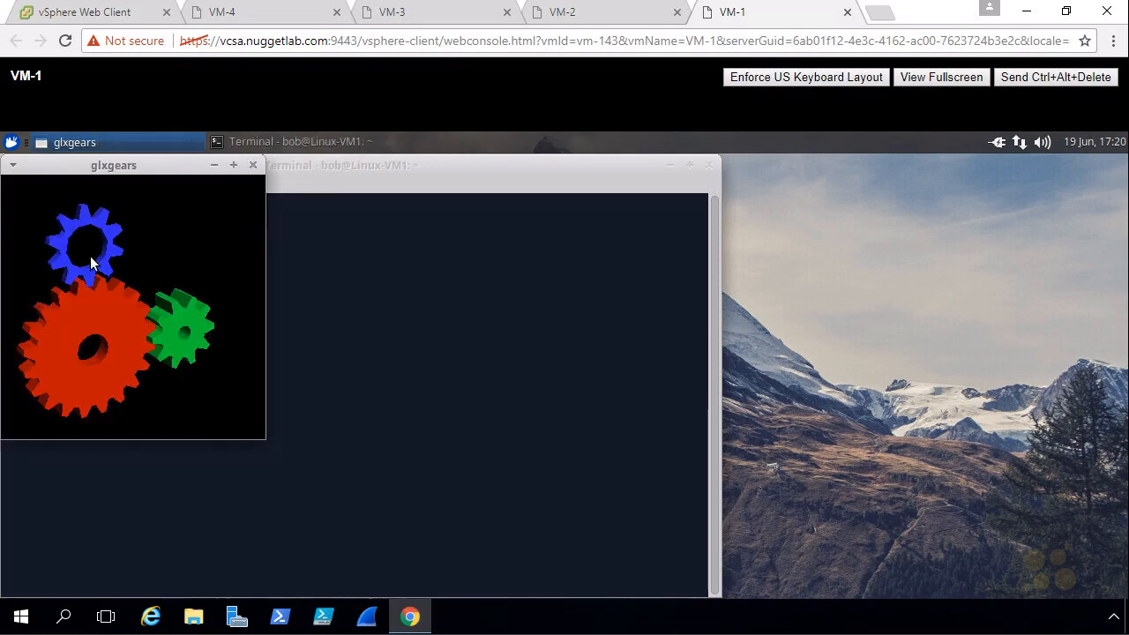
{"action": "left_click_drag", "start_coordinate": [252, 202], "coordinate": [557, 242]}
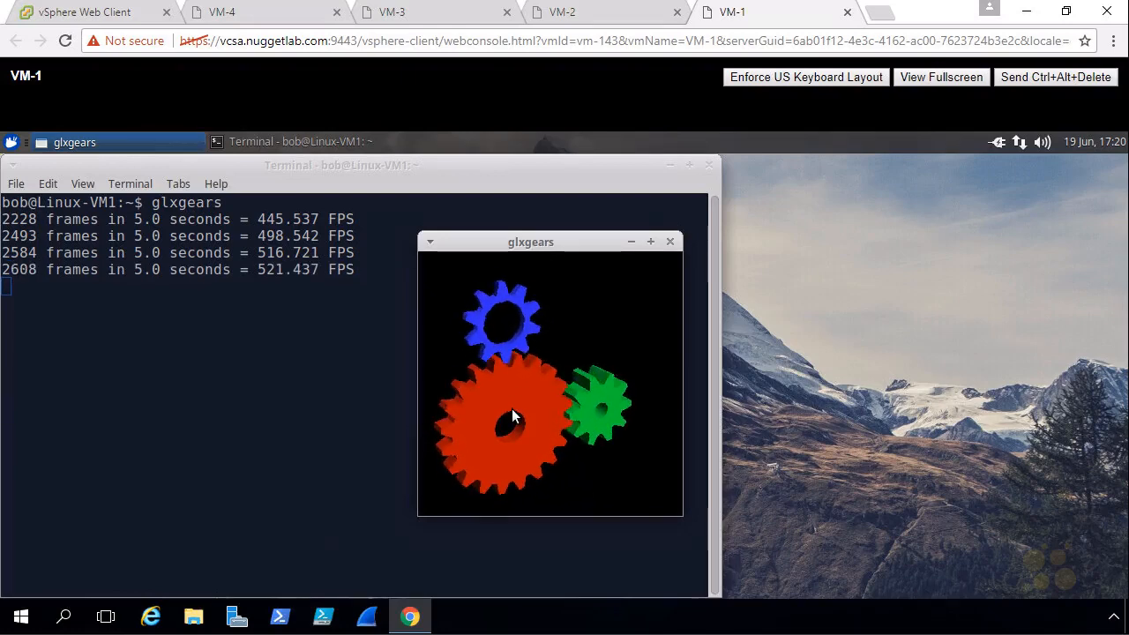
Run top in a second terminal on VM-1 and arrange the windows to show glxgears beside the CPU usage.
{"action": "left_click", "coordinate": [10, 142]}
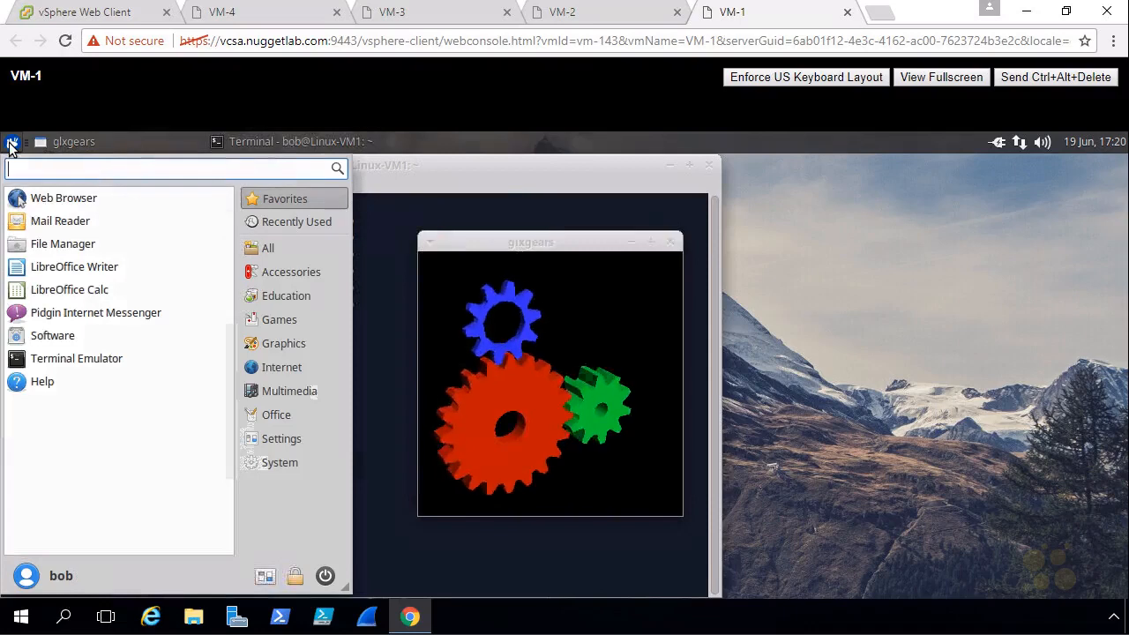
{"action": "left_click", "coordinate": [62, 358]}
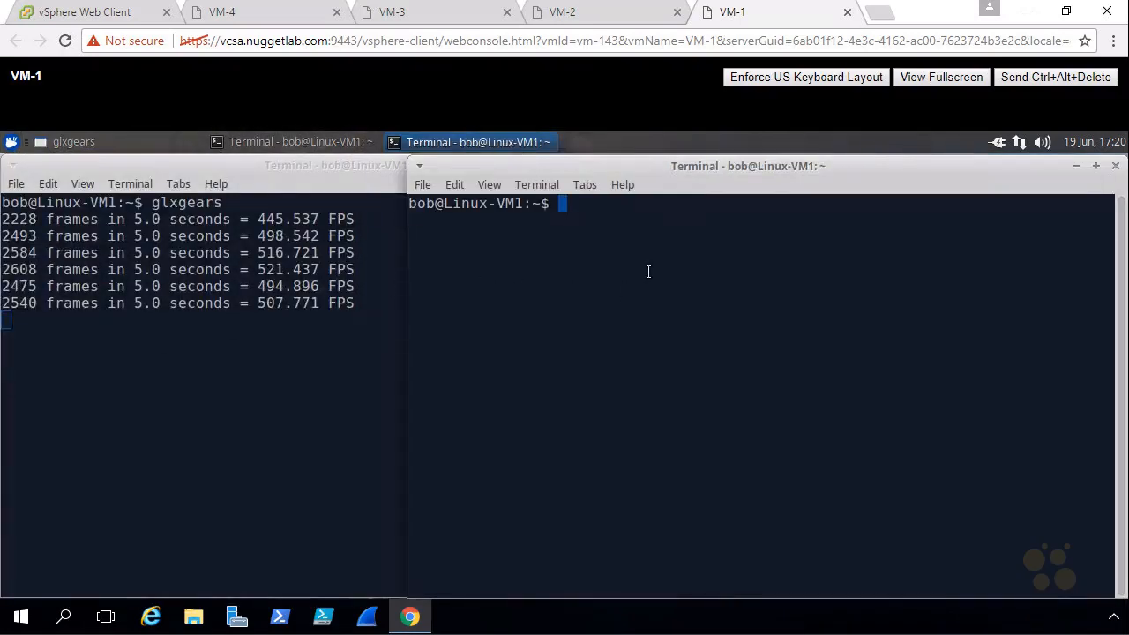
{"action": "type", "text": "top"}
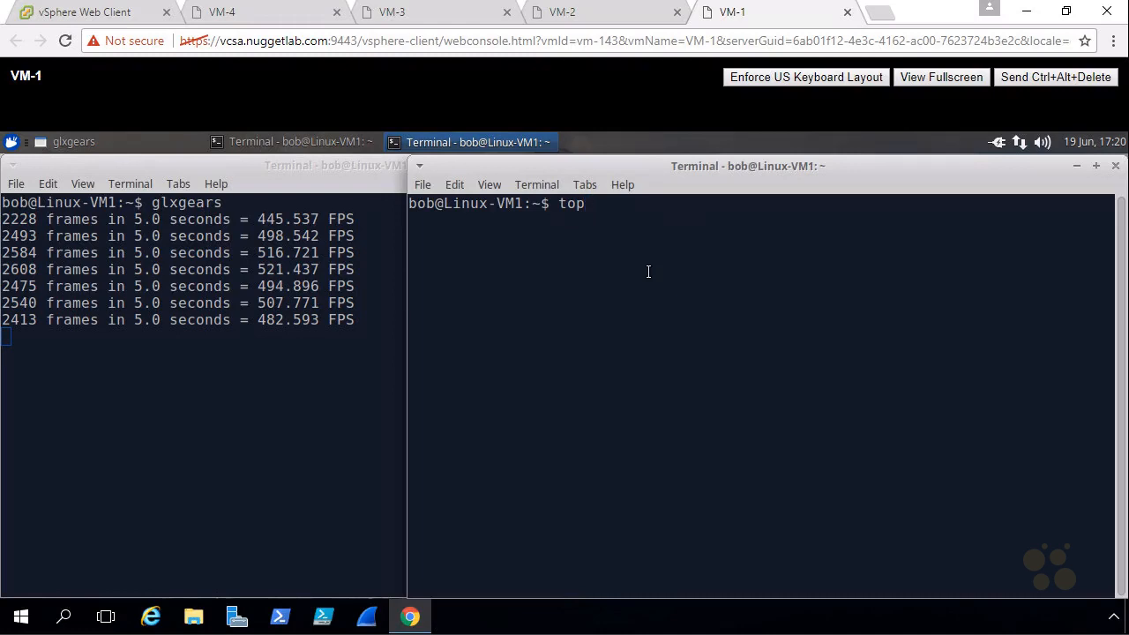
{"action": "key", "text": "Return"}
{"action": "left_click_drag", "start_coordinate": [761, 164], "coordinate": [750, 347]}
{"action": "left_click_drag", "start_coordinate": [609, 239], "coordinate": [145, 290]}
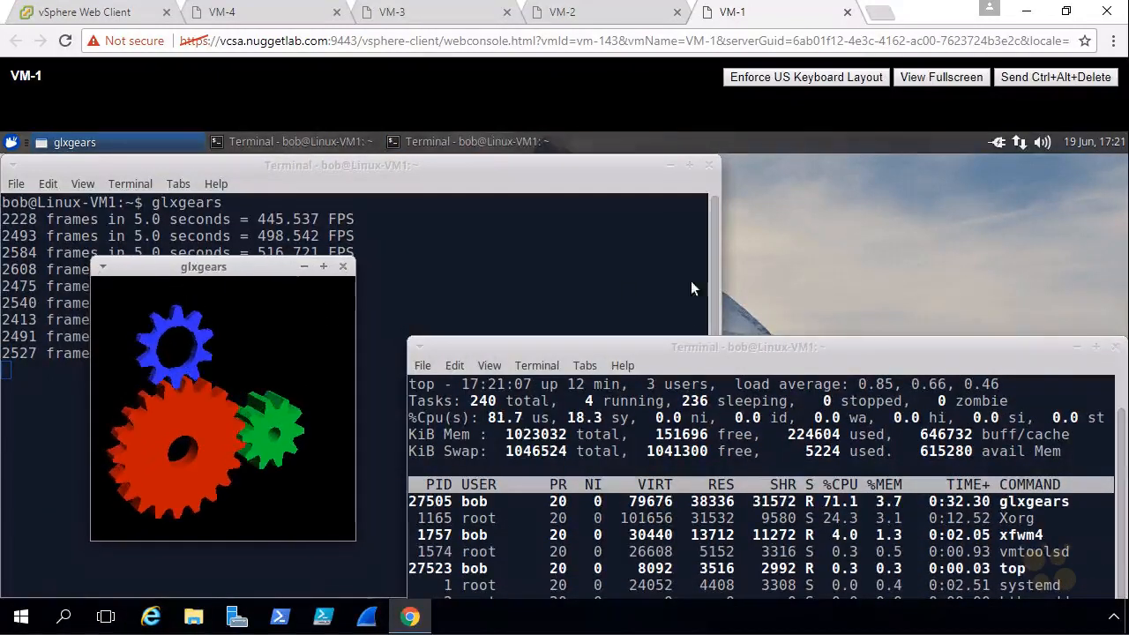
{"action": "left_click_drag", "start_coordinate": [706, 347], "coordinate": [690, 237]}
{"action": "left_click_drag", "start_coordinate": [466, 308], "coordinate": [525, 308]}
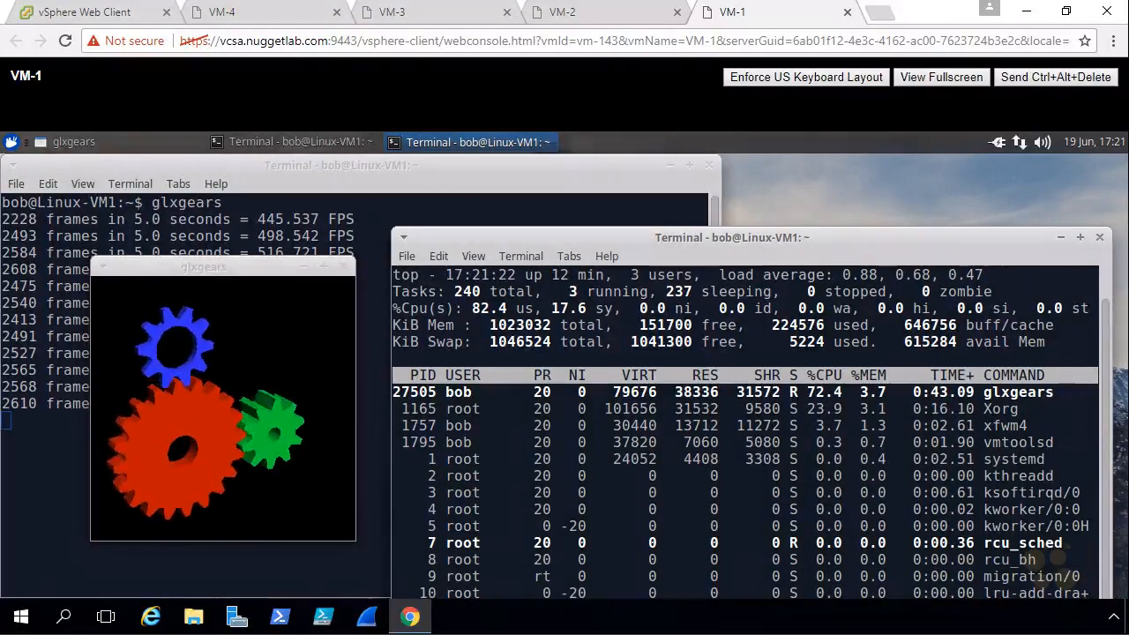
Return to vSphere Web Client, refresh the per-host CPU utilization chart and inspect VM-1's usage under load.
{"action": "left_click", "coordinate": [120, 14]}
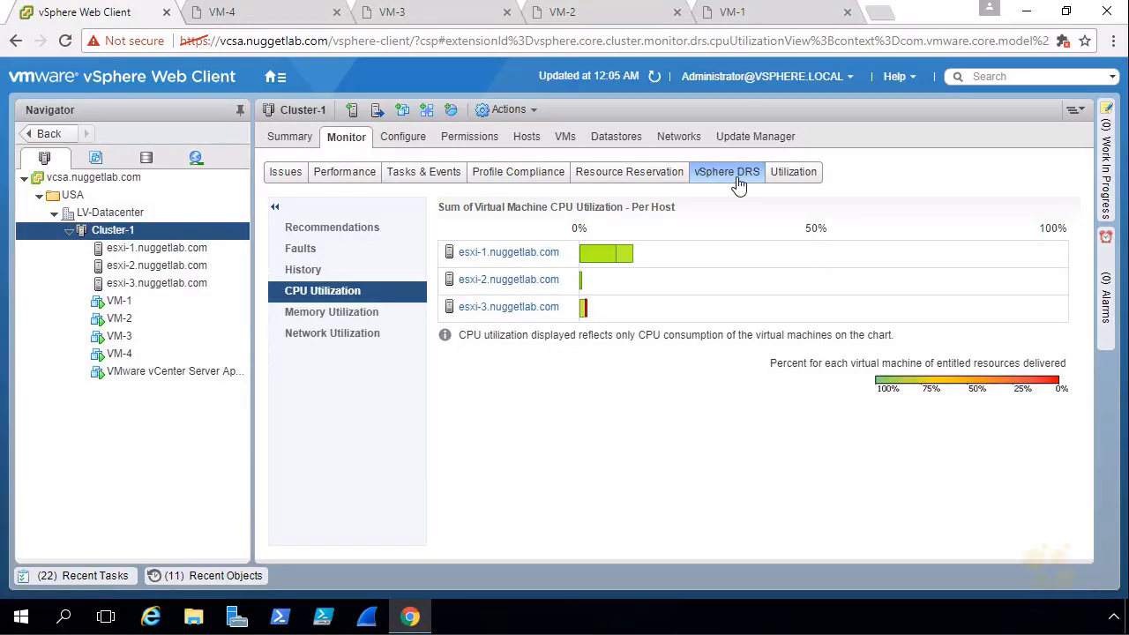
{"action": "left_click", "coordinate": [655, 78]}
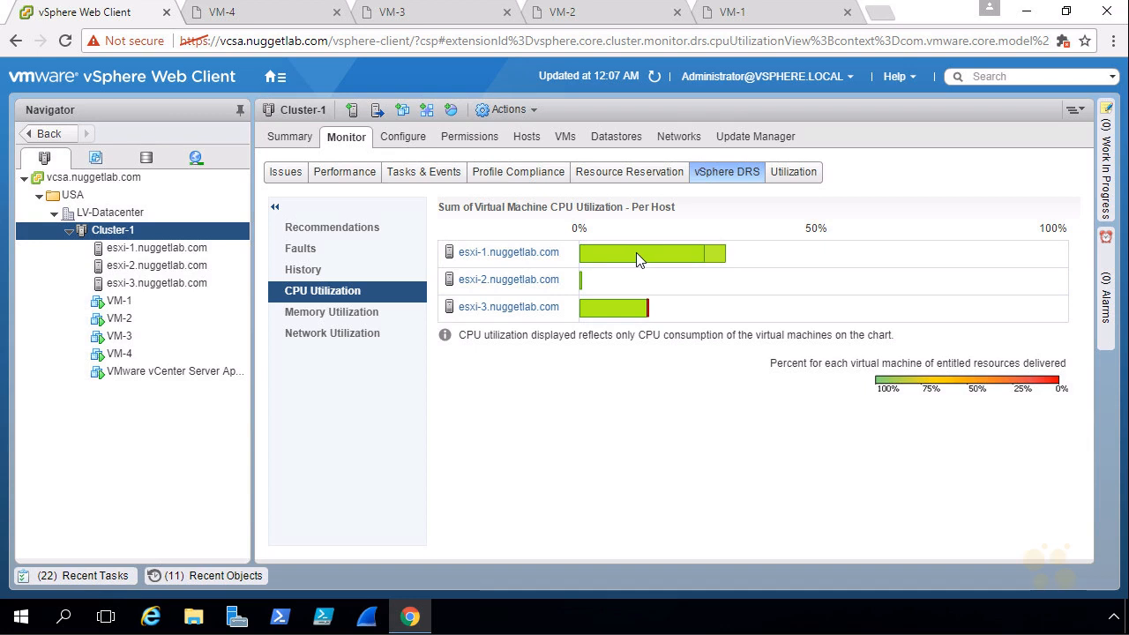
{"action": "mouse_move", "coordinate": [641, 252]}
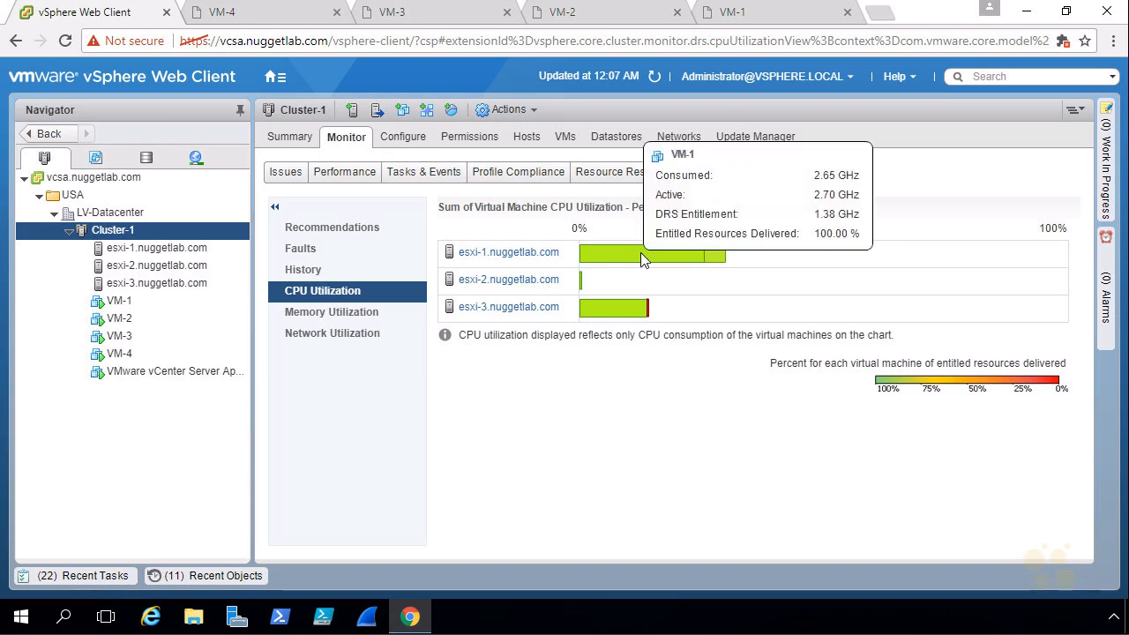
Apply the DRS recommendation to migrate VM-1 from esxi-1 to esxi-2, and display the cluster's DRS history.
{"action": "left_click", "coordinate": [343, 226]}
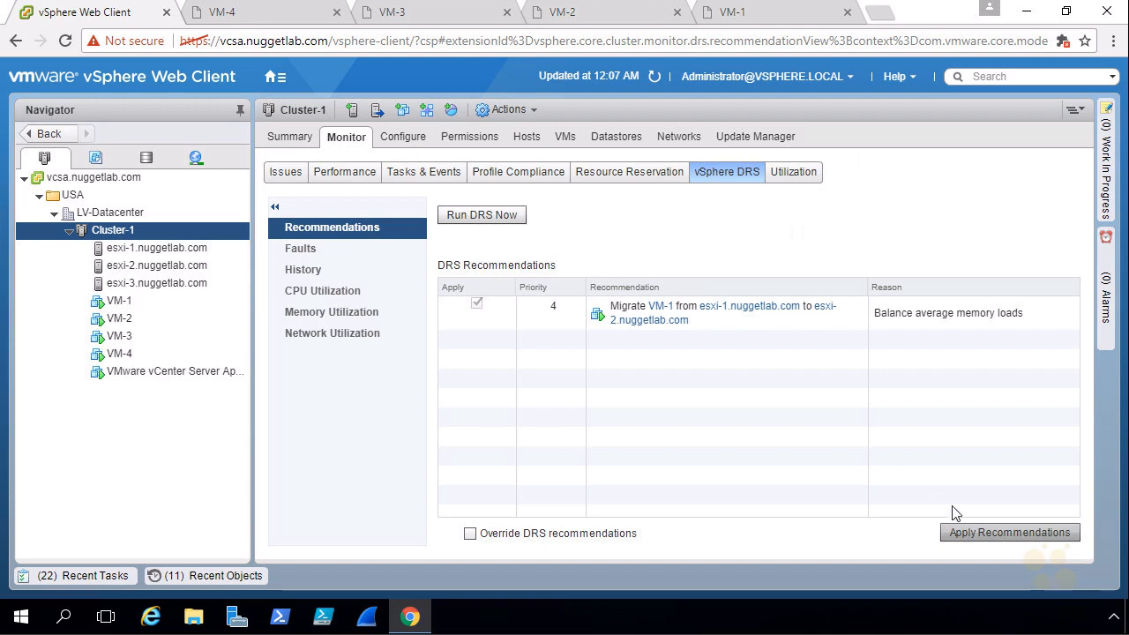
{"action": "left_click", "coordinate": [987, 537]}
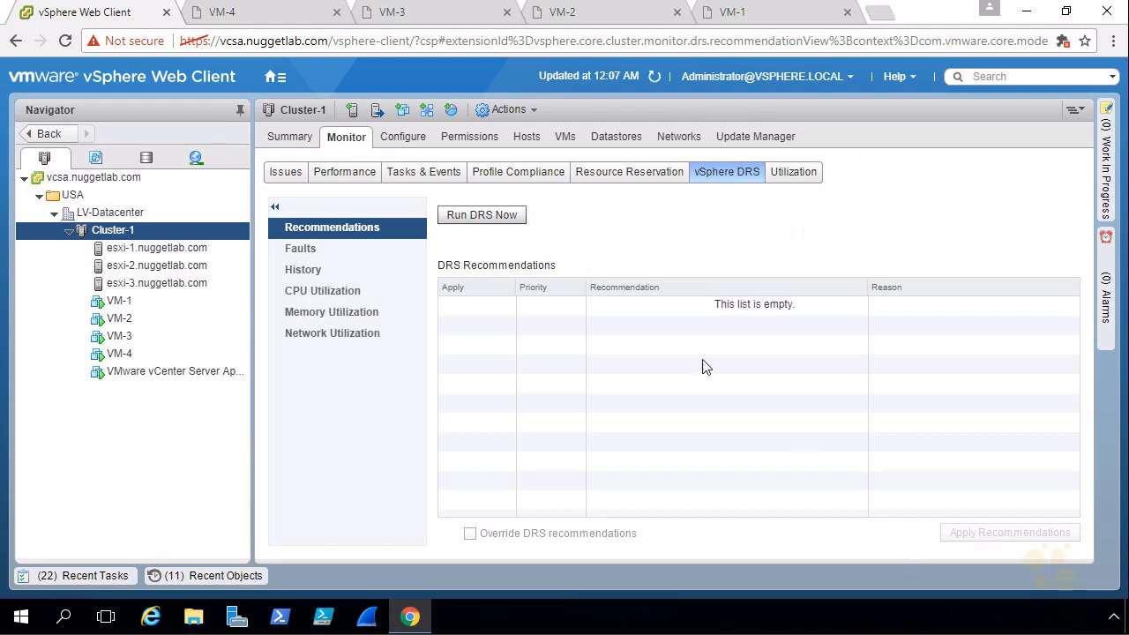
{"action": "left_click", "coordinate": [313, 273]}
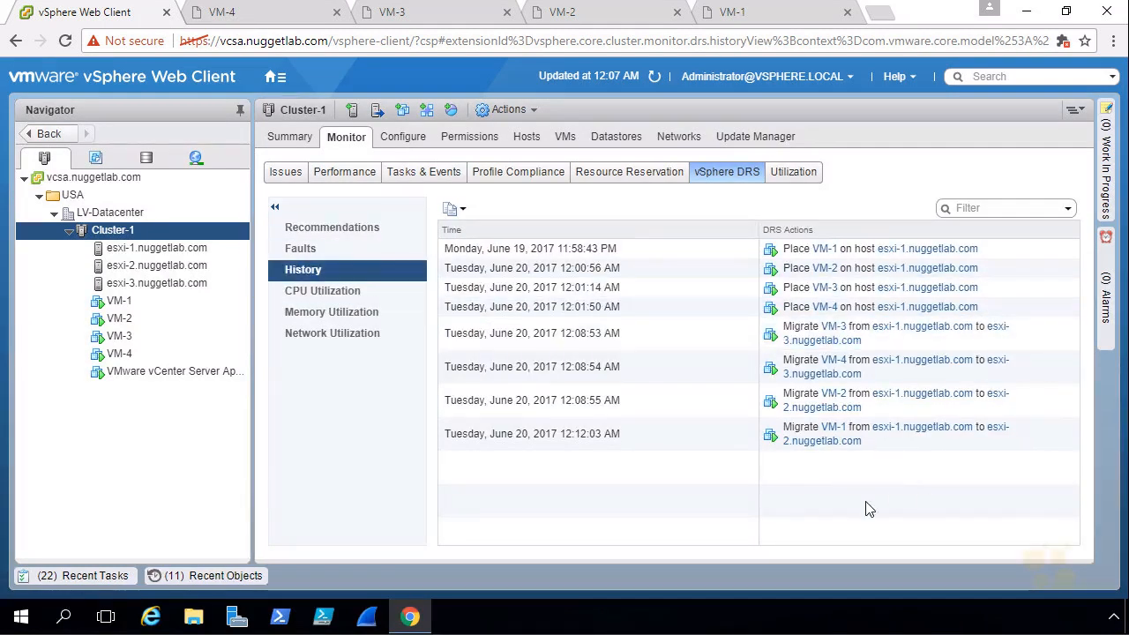
Refresh the per-host CPU utilization chart and inspect the virtual machines in the bar for esxi-2.nuggetlab.com.
{"action": "left_click", "coordinate": [321, 292]}
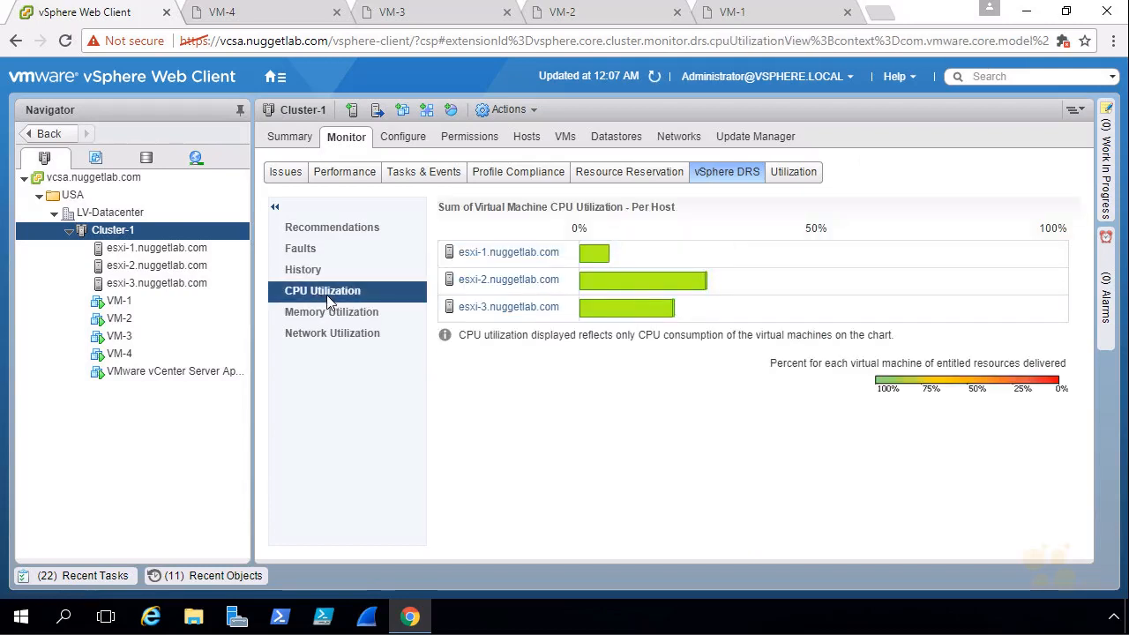
{"action": "left_click", "coordinate": [654, 77]}
{"action": "mouse_move", "coordinate": [641, 282]}
{"action": "mouse_move", "coordinate": [693, 282]}
Add the Host column to Cluster-1's virtual machine list and place it between Provisioned Space and Used Space.
{"action": "left_click", "coordinate": [566, 138]}
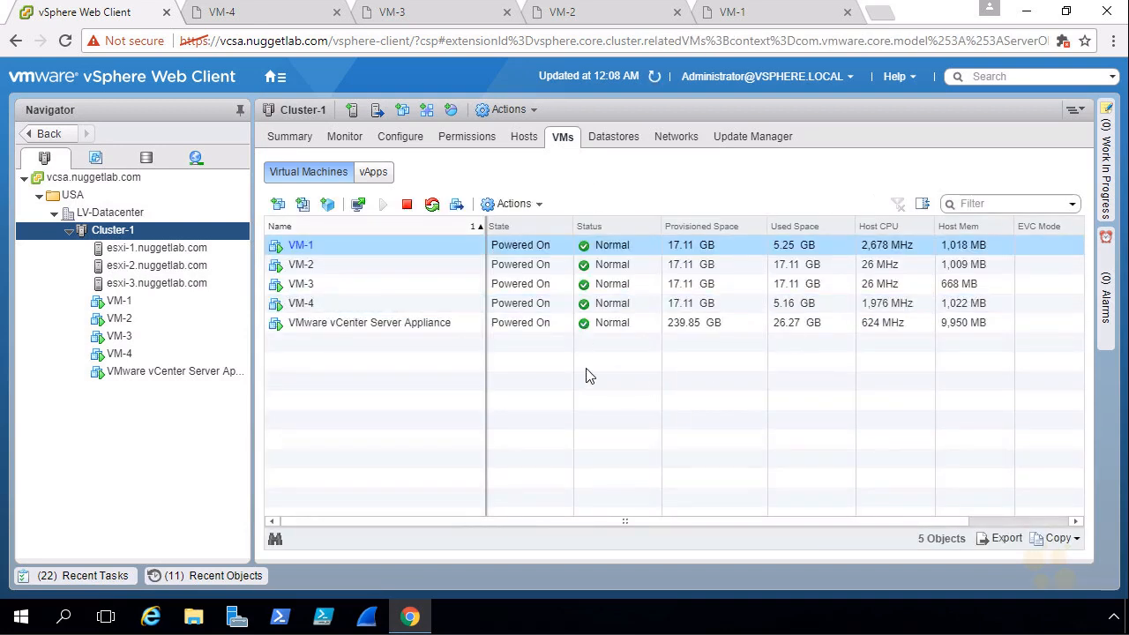
{"action": "right_click", "coordinate": [632, 226]}
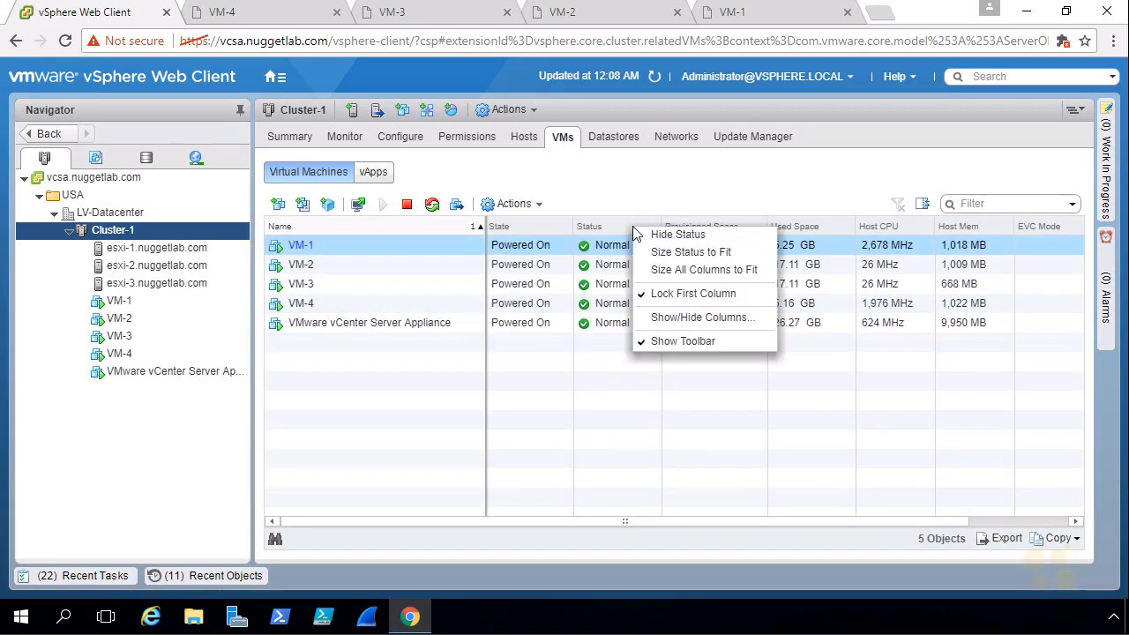
{"action": "left_click", "coordinate": [703, 320]}
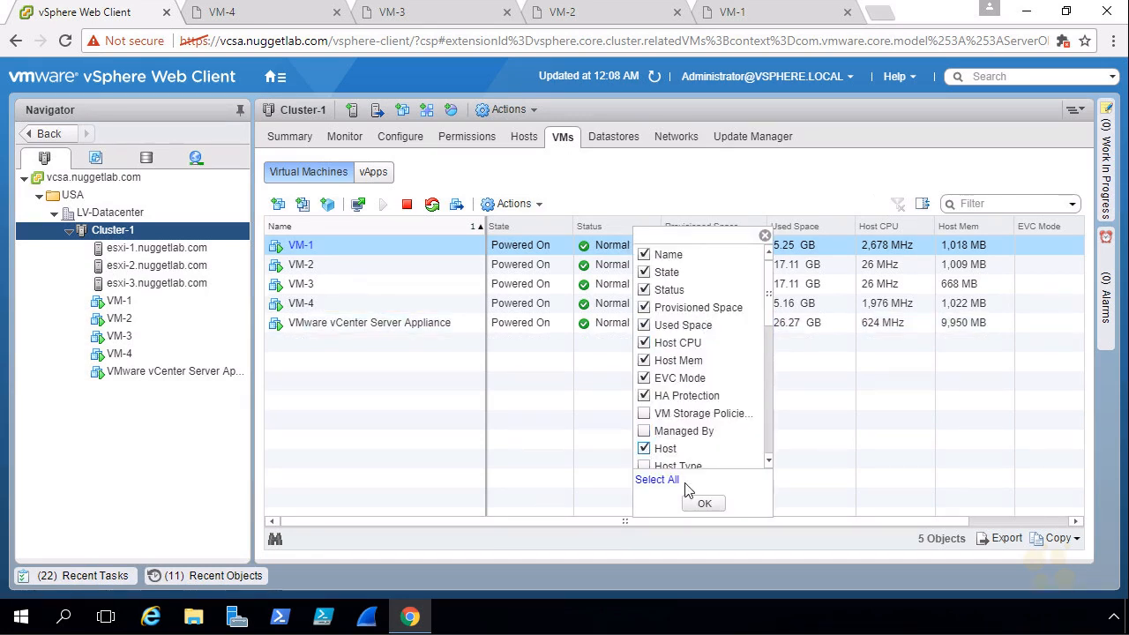
{"action": "left_click", "coordinate": [704, 502]}
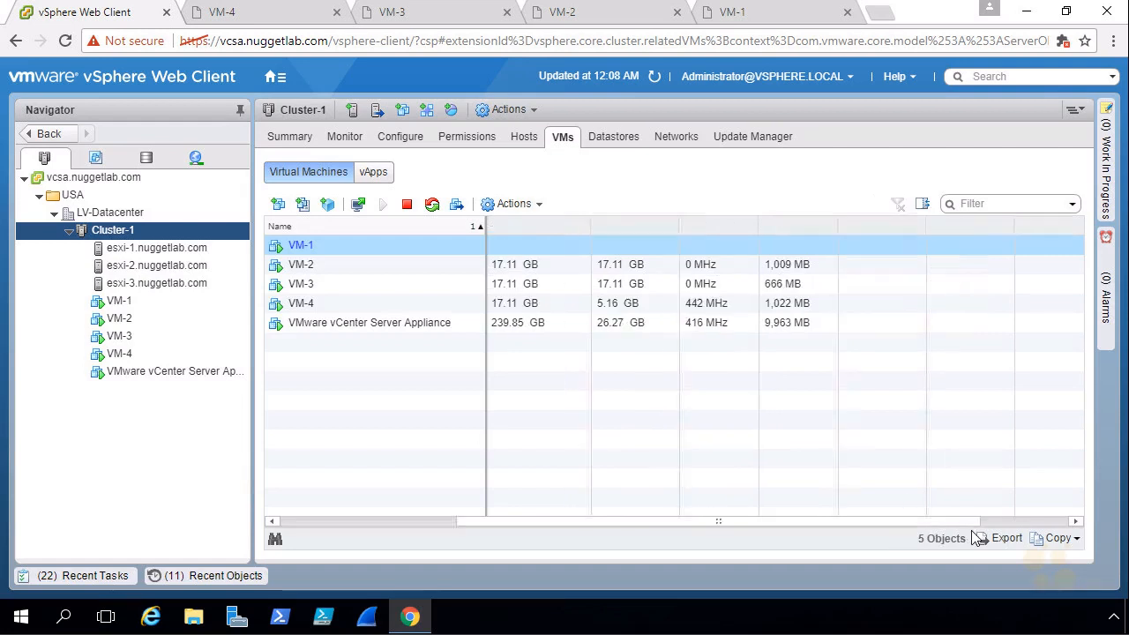
{"action": "left_click_drag", "start_coordinate": [1032, 225], "coordinate": [591, 243]}
{"action": "left_click_drag", "start_coordinate": [743, 524], "coordinate": [433, 524]}
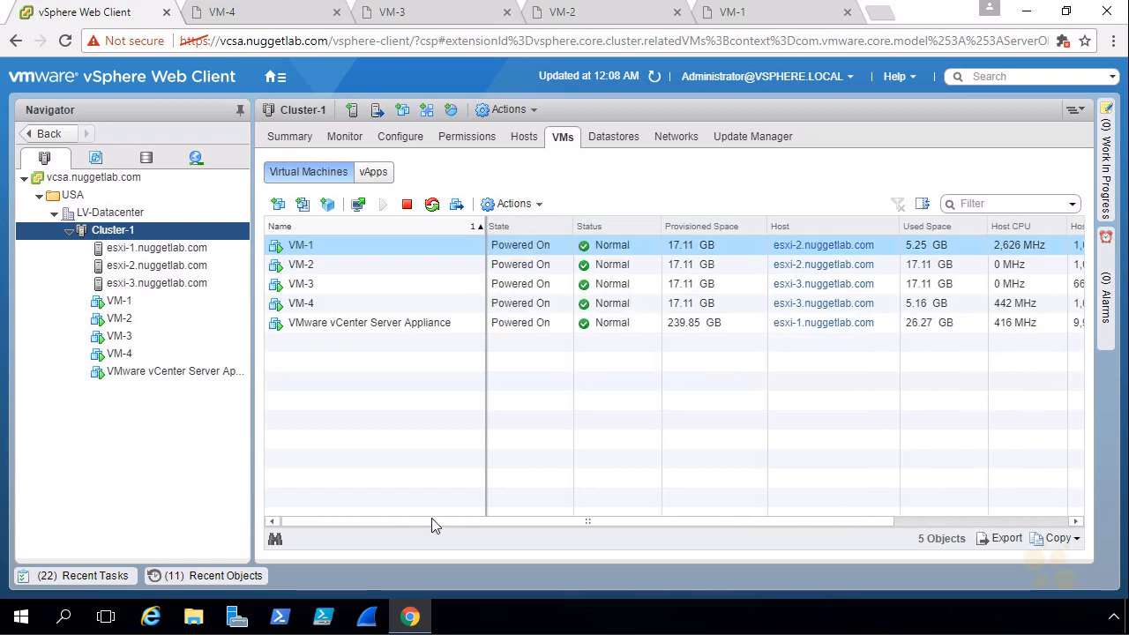
Close VM-2's disconnected console and relaunch the console from Cluster-1's virtual machine list.
{"action": "left_click", "coordinate": [301, 265]}
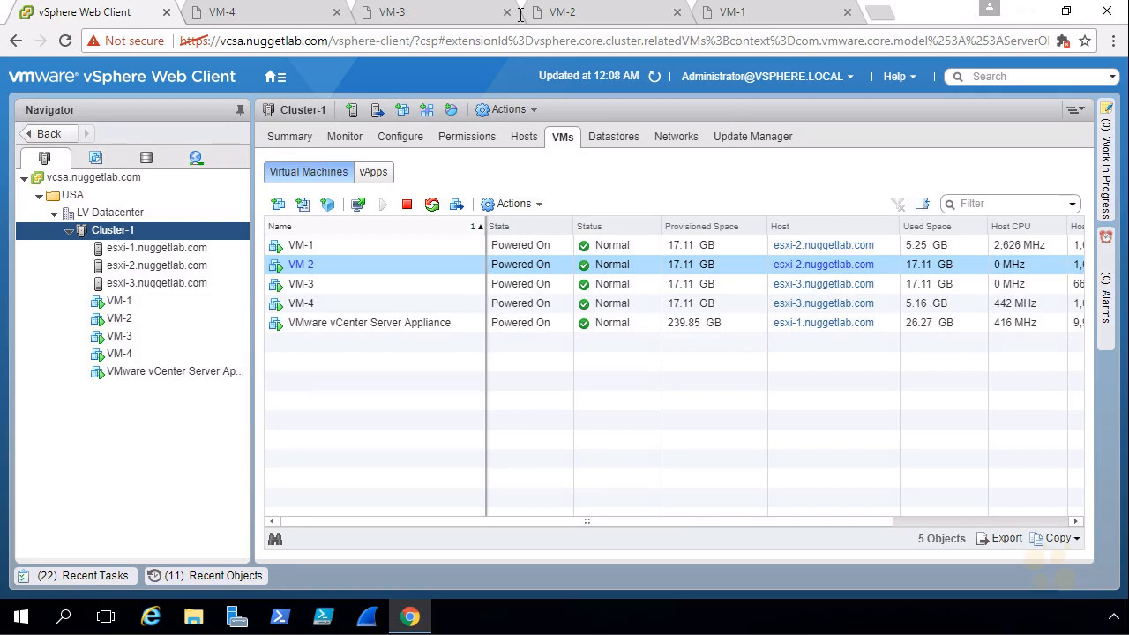
{"action": "left_click", "coordinate": [581, 15]}
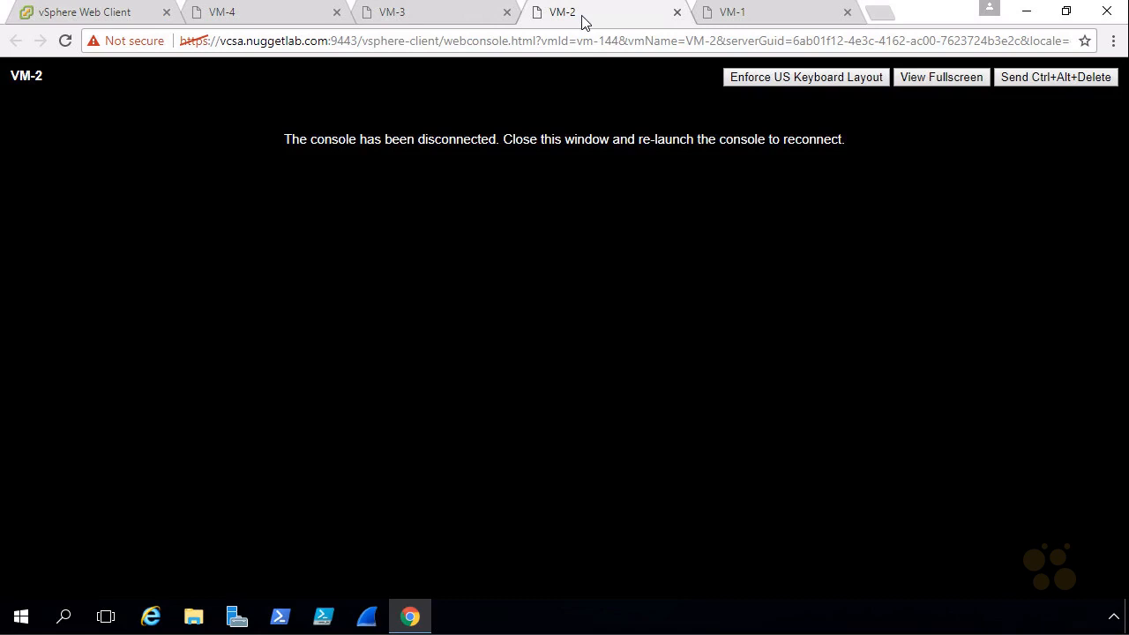
{"action": "left_click", "coordinate": [677, 11]}
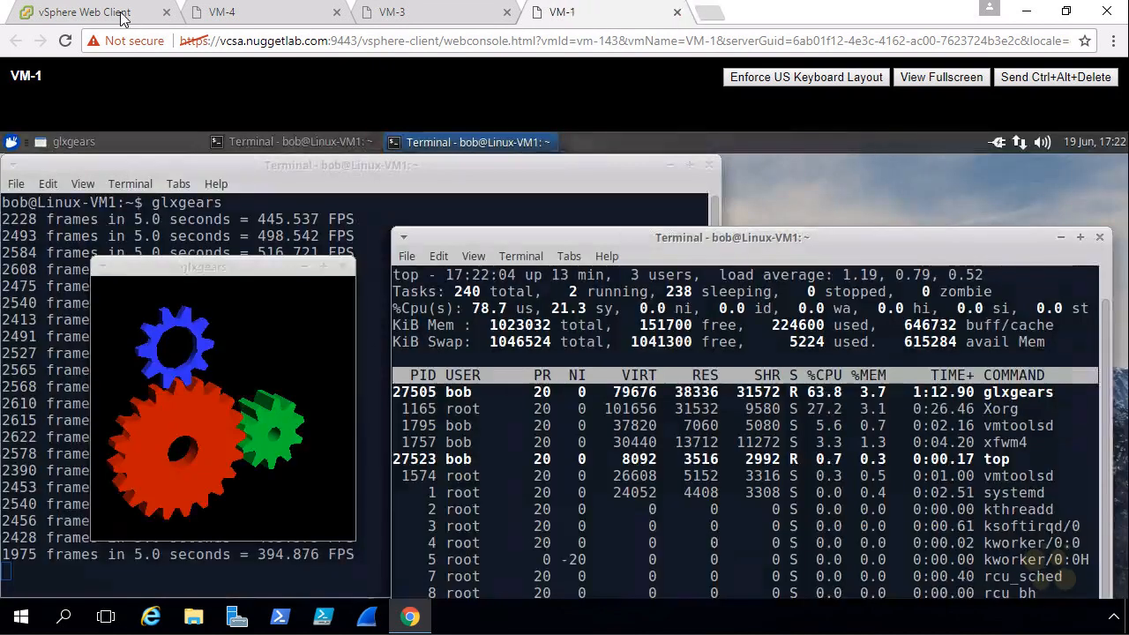
{"action": "left_click", "coordinate": [113, 12]}
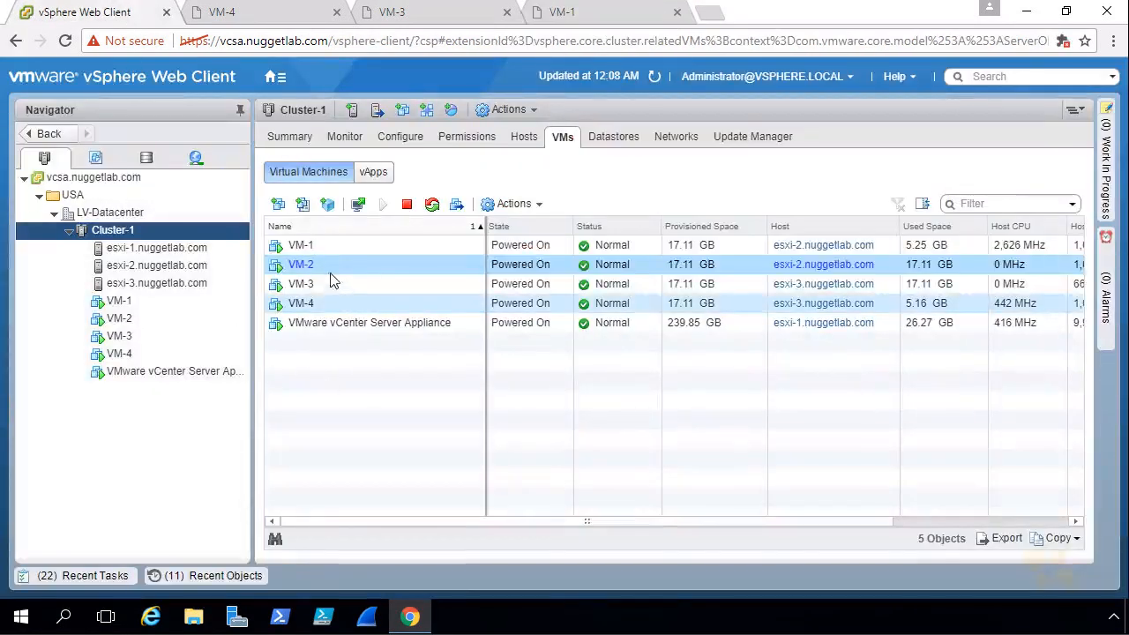
{"action": "left_click", "coordinate": [357, 204]}
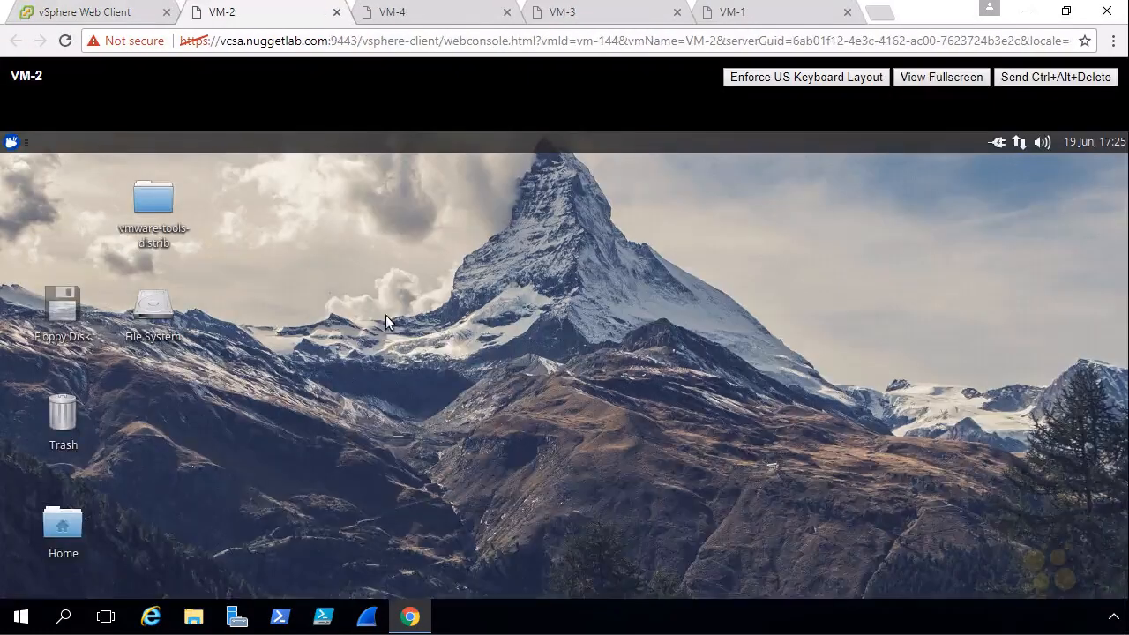
Open a terminal emulator in the VM-2 guest and run glxgears.
{"action": "left_click", "coordinate": [11, 142]}
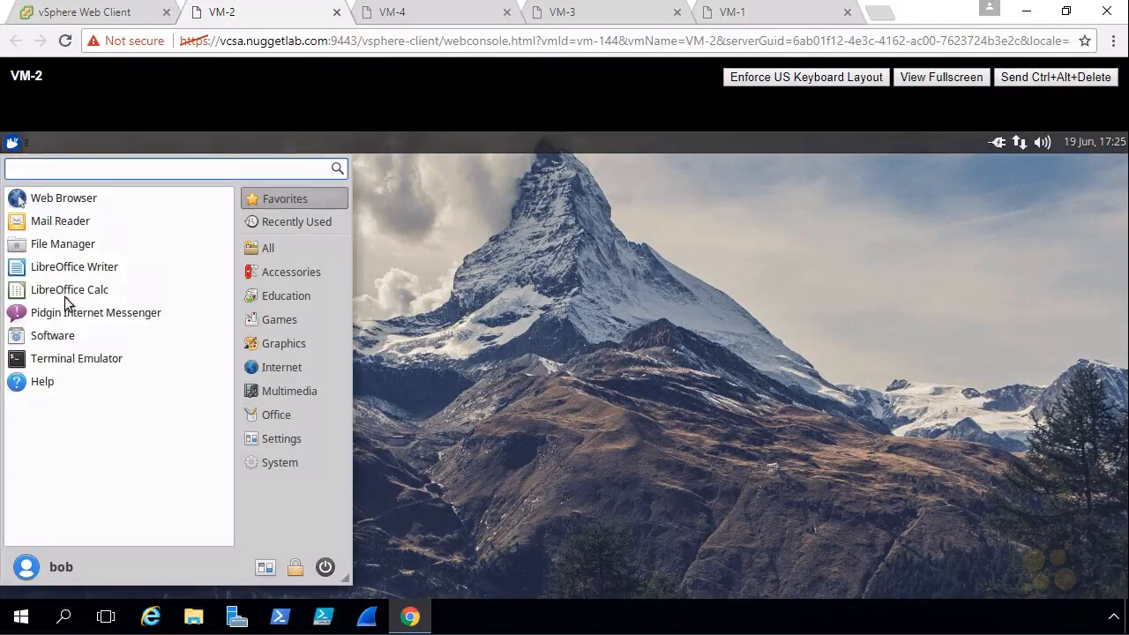
{"action": "left_click", "coordinate": [63, 363]}
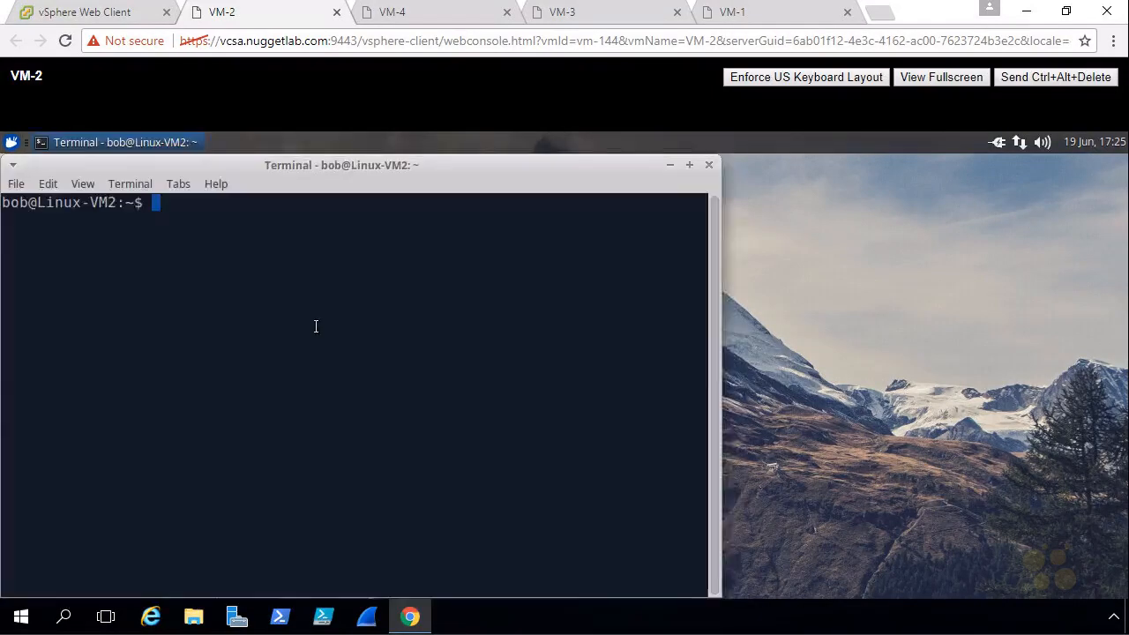
{"action": "type", "text": "glxgears"}
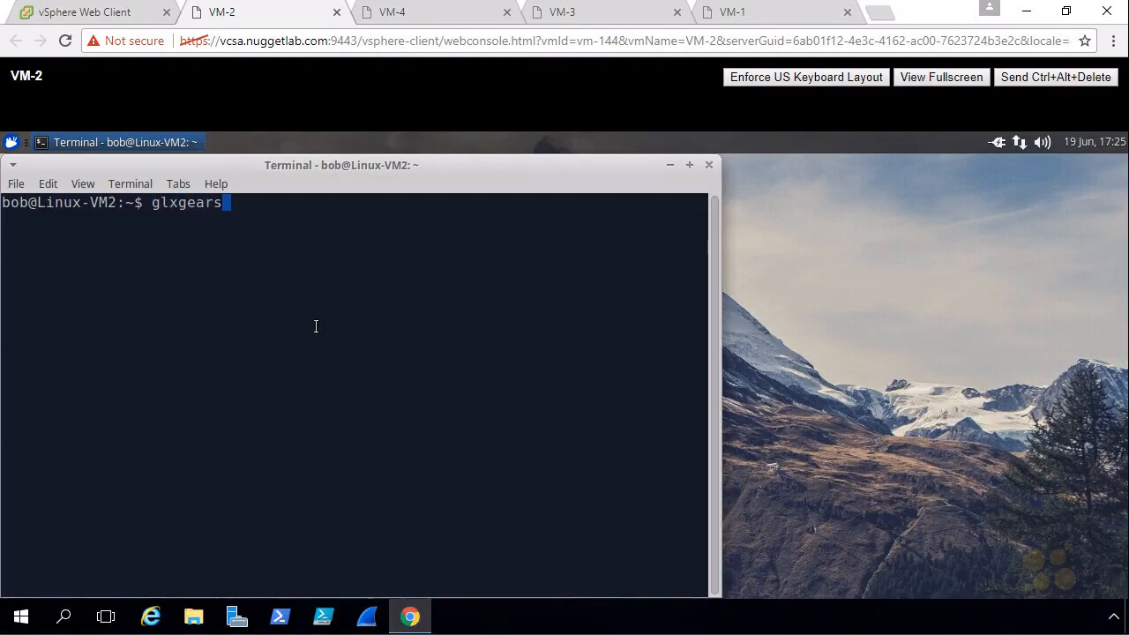
{"action": "key", "text": "Return"}
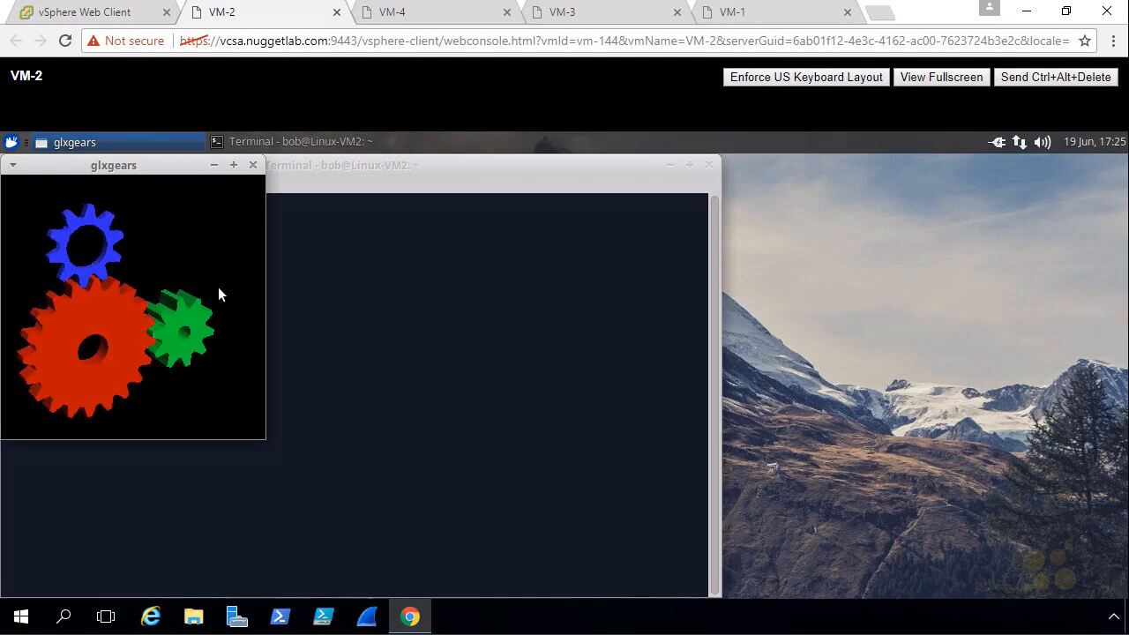
Return to vSphere Web Client, refresh Cluster-1's virtual machine list and compare the Host CPU usage of VM-2 and VM-1.
{"action": "left_click", "coordinate": [102, 13]}
{"action": "left_click", "coordinate": [656, 78]}
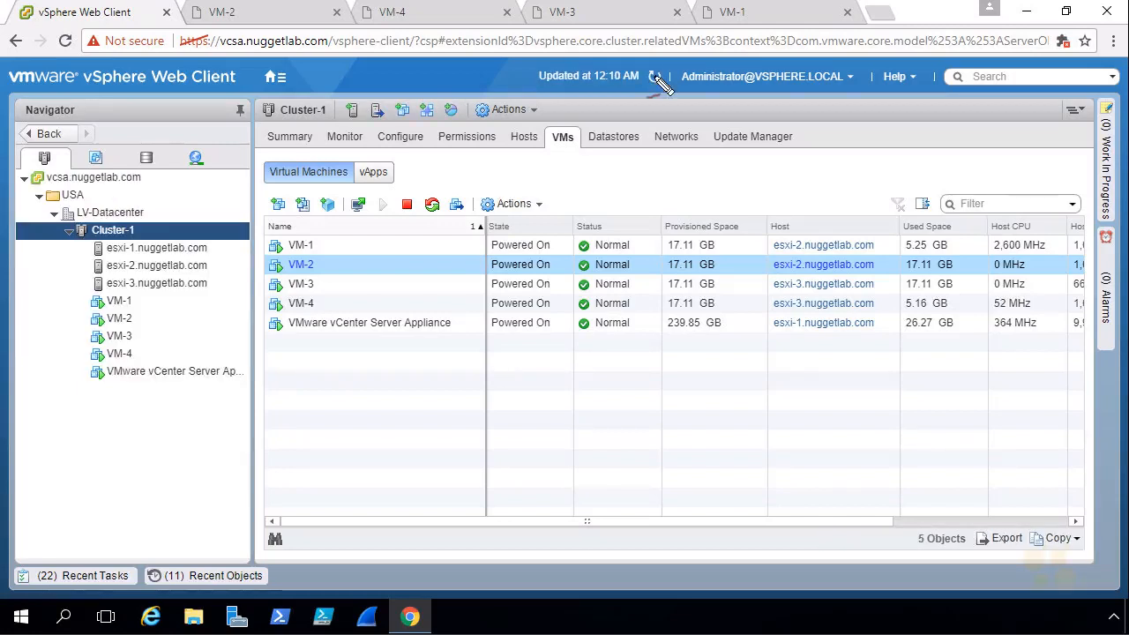
{"action": "mouse_move", "coordinate": [1003, 284]}
{"action": "left_mouse_down"}
{"action": "mouse_move", "coordinate": [1039, 279]}
{"action": "mouse_move", "coordinate": [995, 274]}
{"action": "left_mouse_up"}
{"action": "left_click_drag", "start_coordinate": [1065, 294], "coordinate": [1047, 276]}
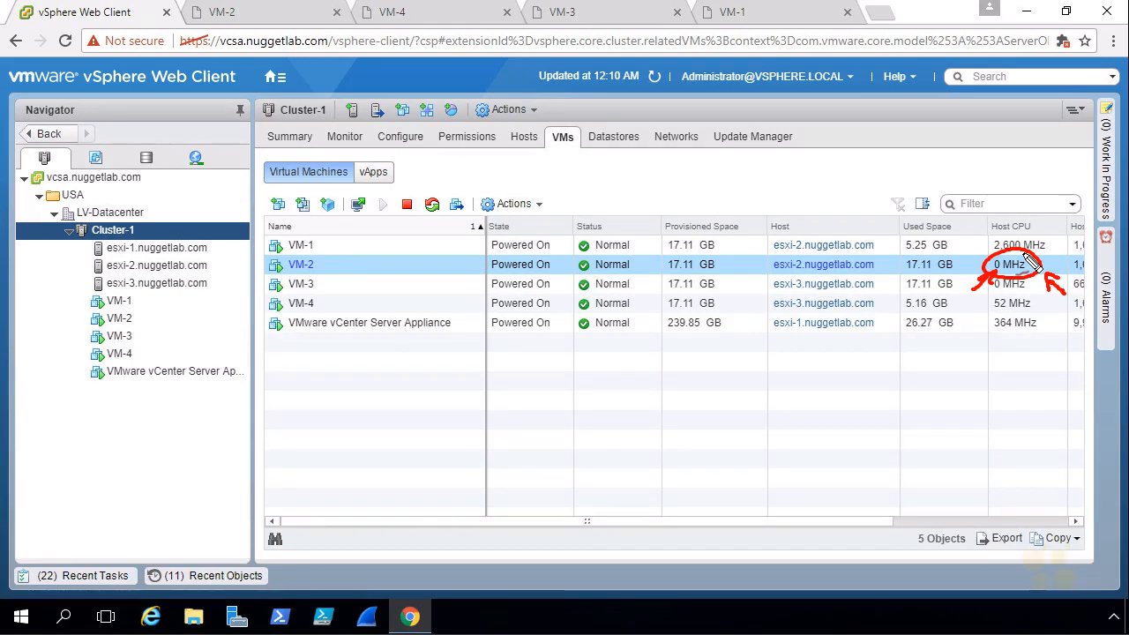
{"action": "key", "text": "Escape"}
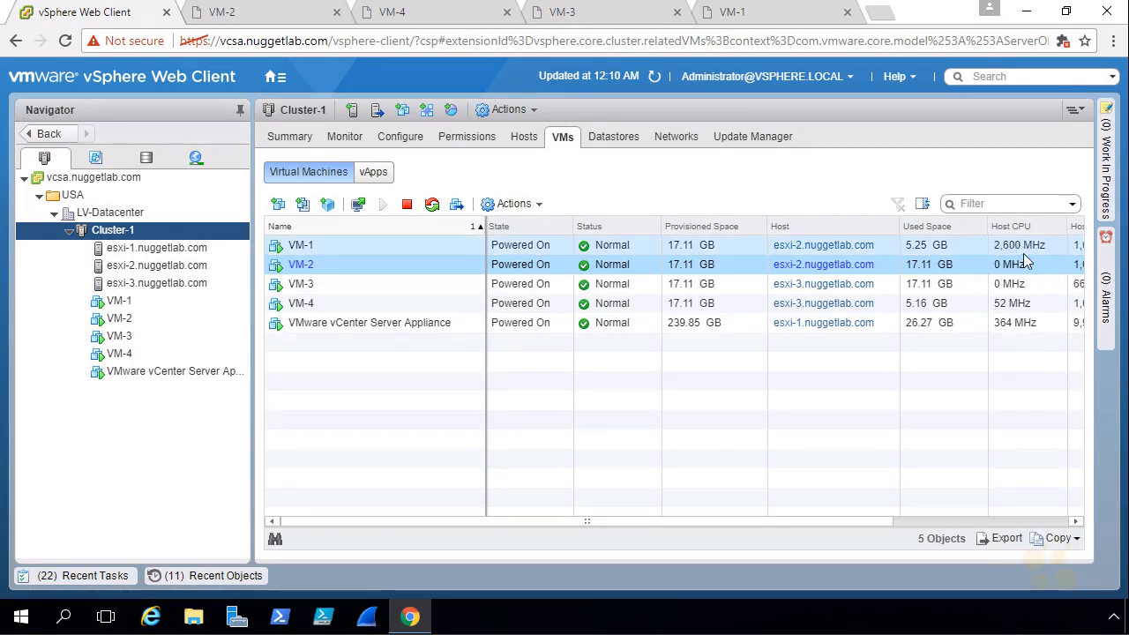
{"action": "left_click", "coordinate": [655, 78]}
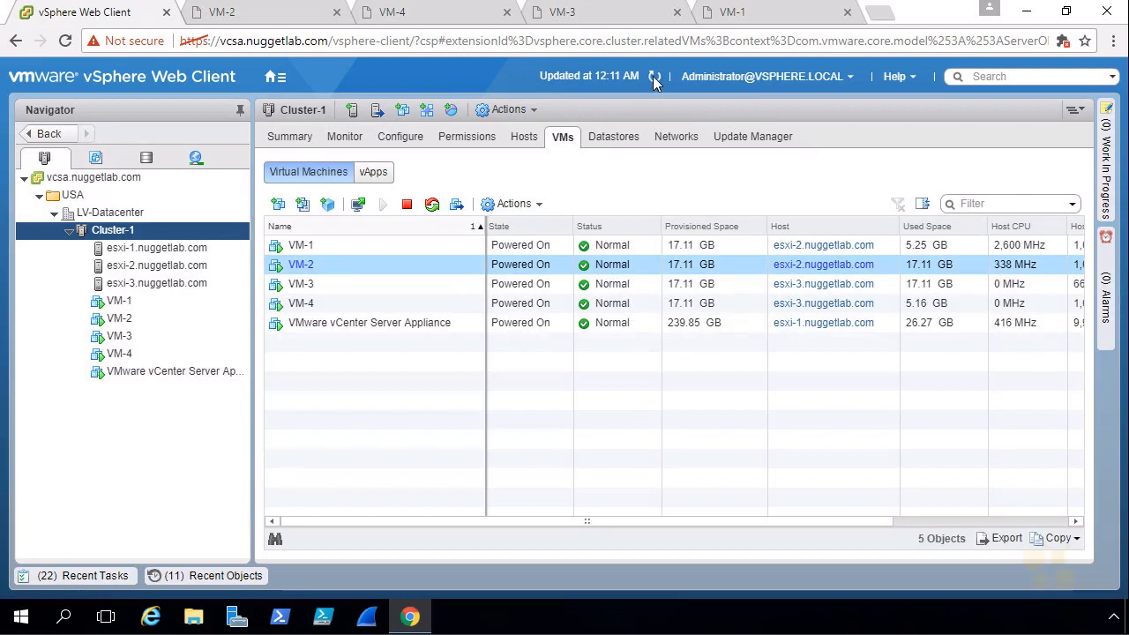
{"action": "left_click", "coordinate": [1018, 244], "text": "ctrl"}
{"action": "left_click", "coordinate": [1016, 270]}
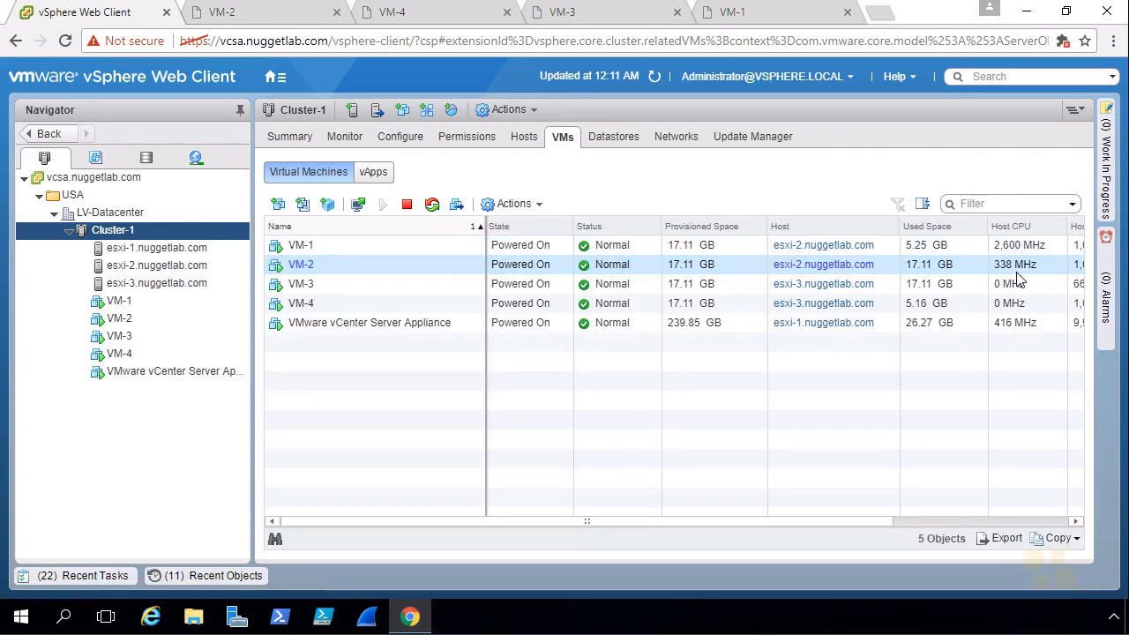
Display Cluster-1's per-host DRS CPU utilization chart, refresh it and examine the load on esxi-2.nuggetlab.com.
{"action": "left_click", "coordinate": [358, 143]}
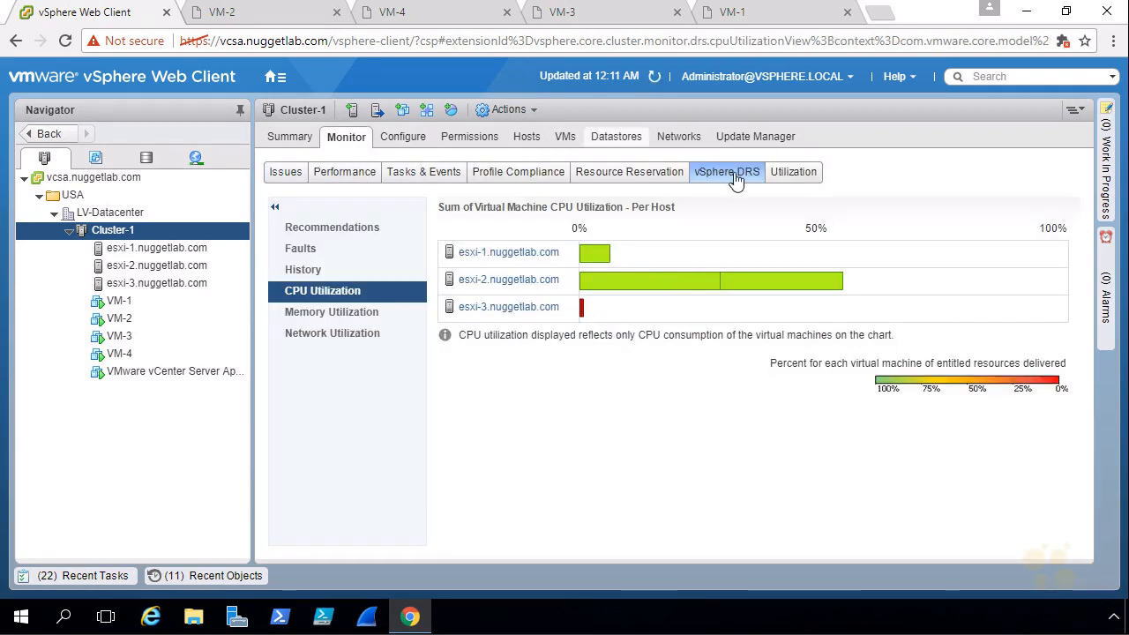
{"action": "left_click", "coordinate": [335, 291]}
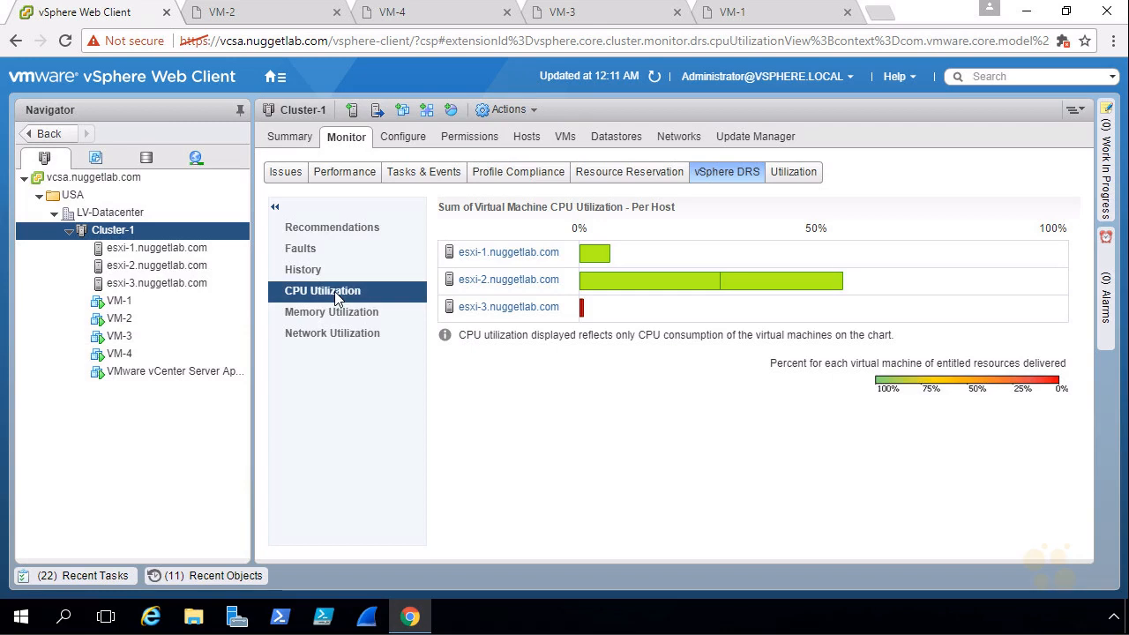
{"action": "left_click", "coordinate": [654, 79]}
{"action": "mouse_move", "coordinate": [671, 264]}
{"action": "left_mouse_down"}
{"action": "mouse_move", "coordinate": [574, 295]}
{"action": "mouse_move", "coordinate": [724, 305]}
{"action": "mouse_move", "coordinate": [703, 270]}
{"action": "left_mouse_up"}
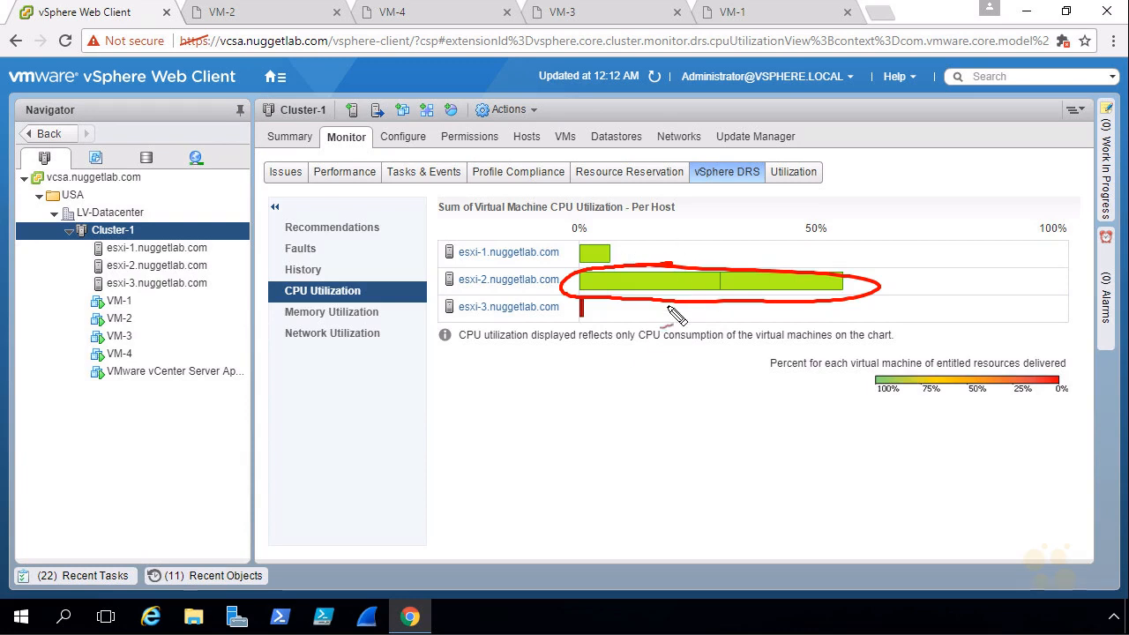
{"action": "key", "text": "Escape"}
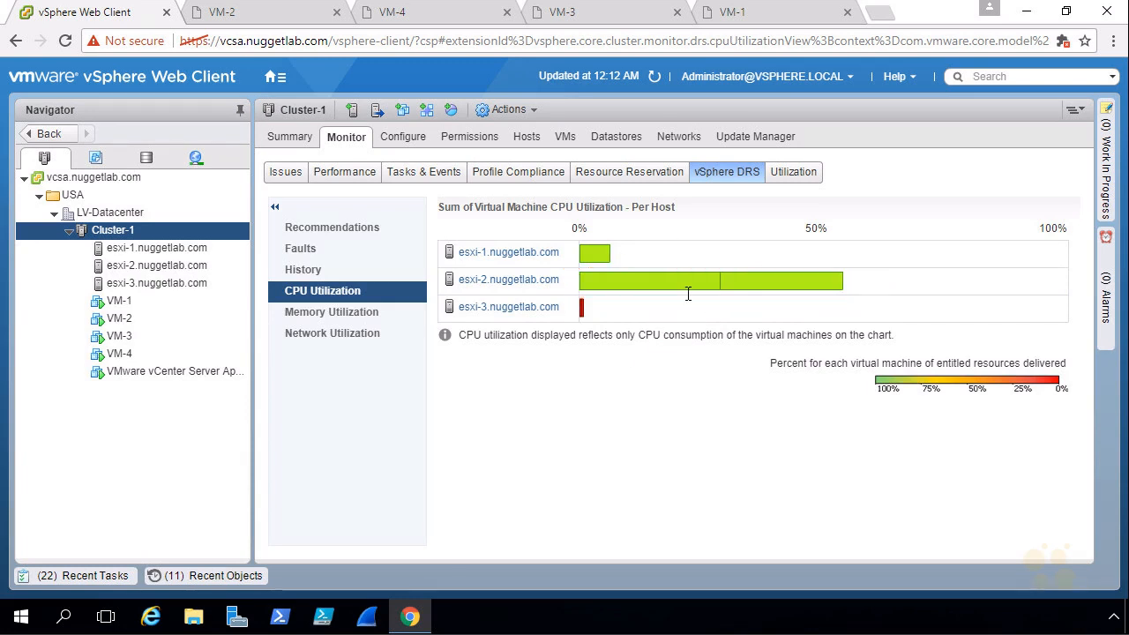
Run DRS on Cluster-1 and apply the recommendation to migrate VM-2 from esxi-2 to esxi-3.
{"action": "left_click", "coordinate": [371, 227]}
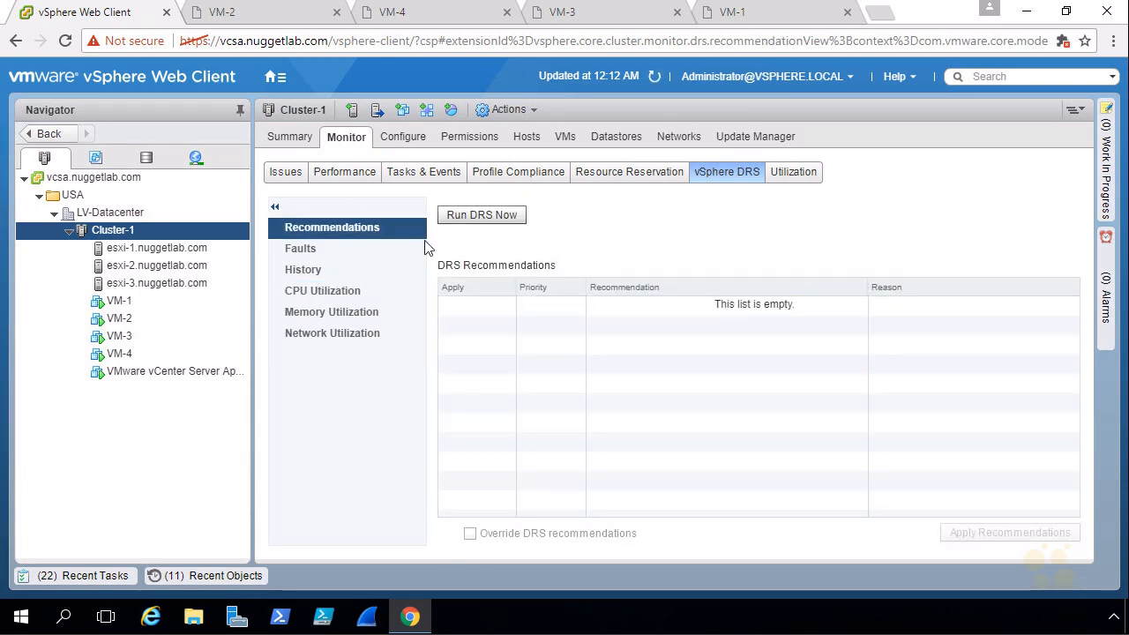
{"action": "left_click", "coordinate": [499, 221]}
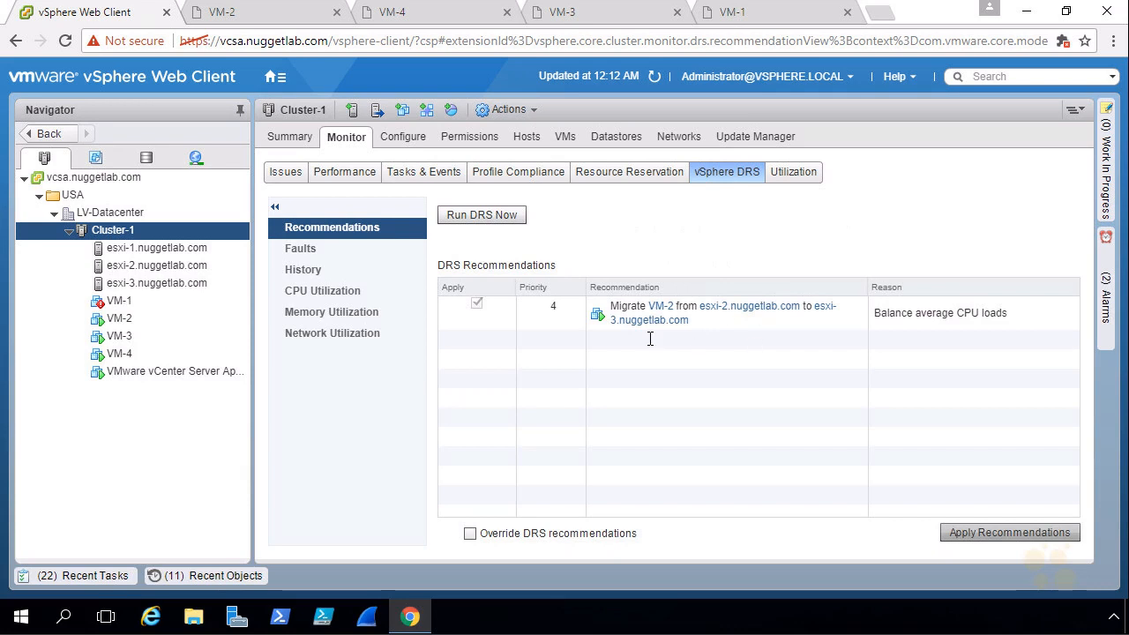
{"action": "left_click", "coordinate": [996, 537]}
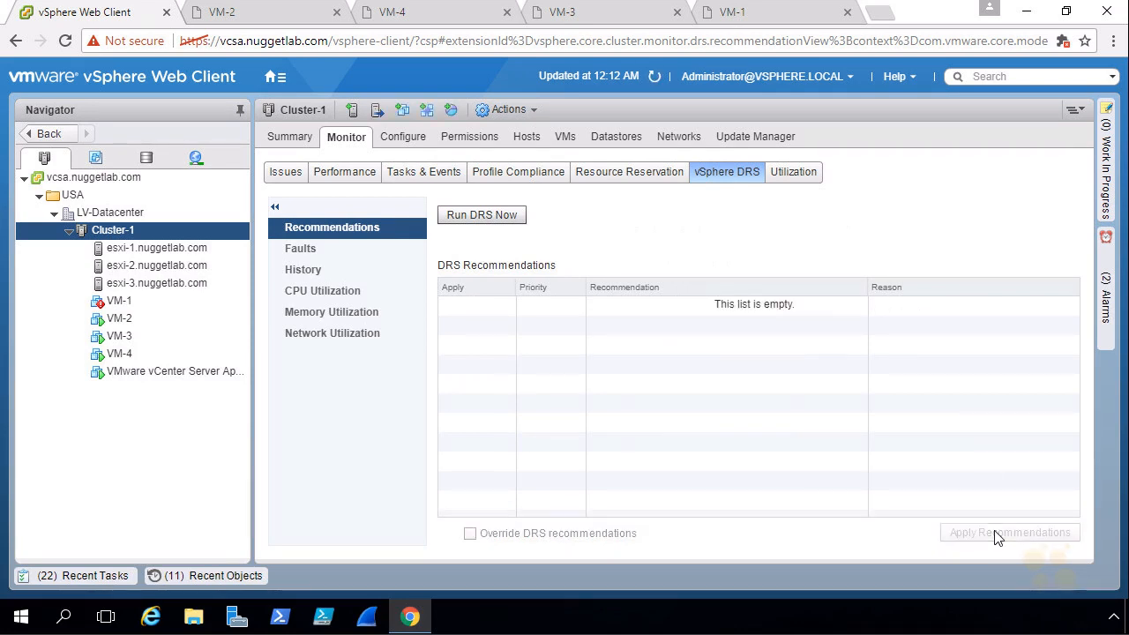
Review the cluster's per-host CPU utilization, and compare memory utilization on esxi-1 with esxi-2 and esxi-3.
{"action": "left_click", "coordinate": [342, 295]}
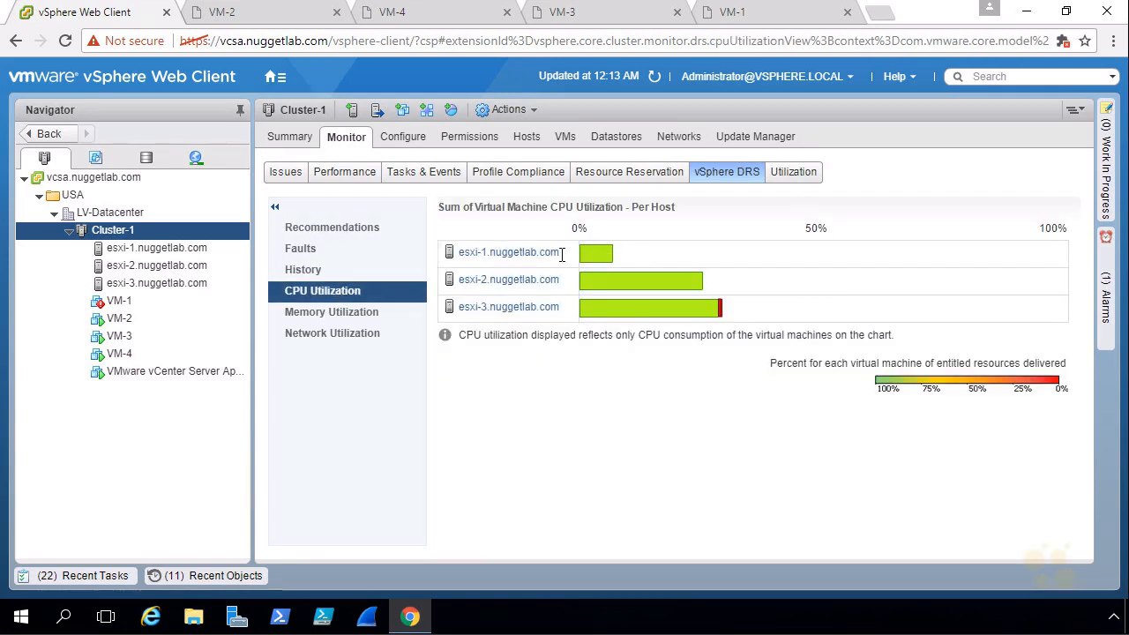
{"action": "left_click", "coordinate": [349, 311]}
{"action": "left_click_drag", "start_coordinate": [715, 214], "coordinate": [703, 242]}
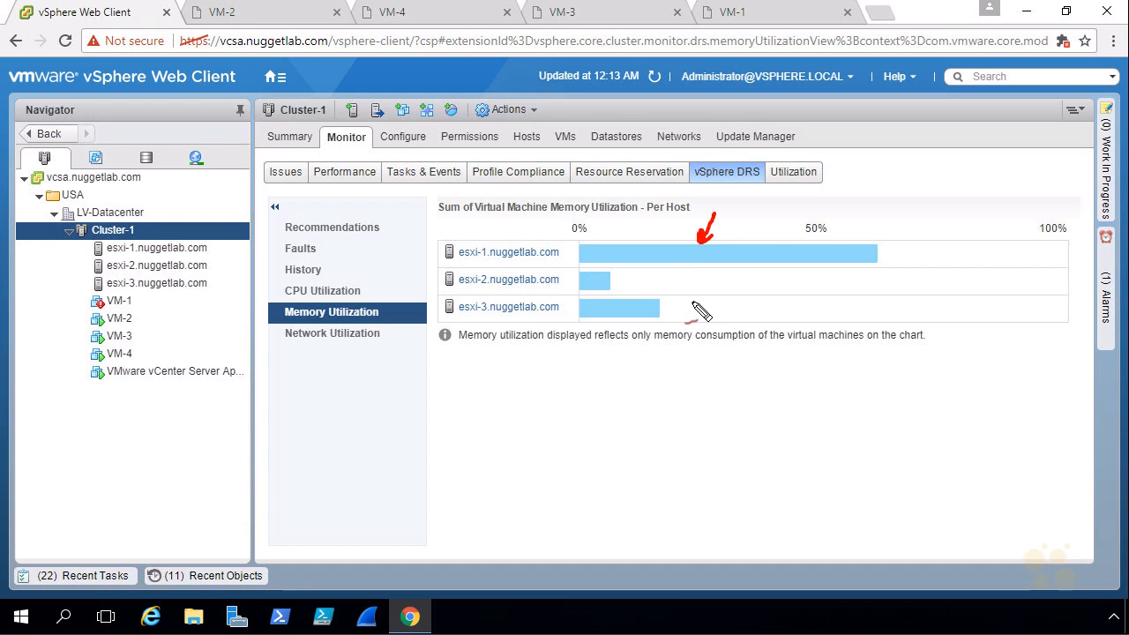
{"action": "mouse_move", "coordinate": [621, 276]}
{"action": "left_mouse_down"}
{"action": "mouse_move", "coordinate": [574, 329]}
{"action": "mouse_move", "coordinate": [637, 267]}
{"action": "left_mouse_up"}
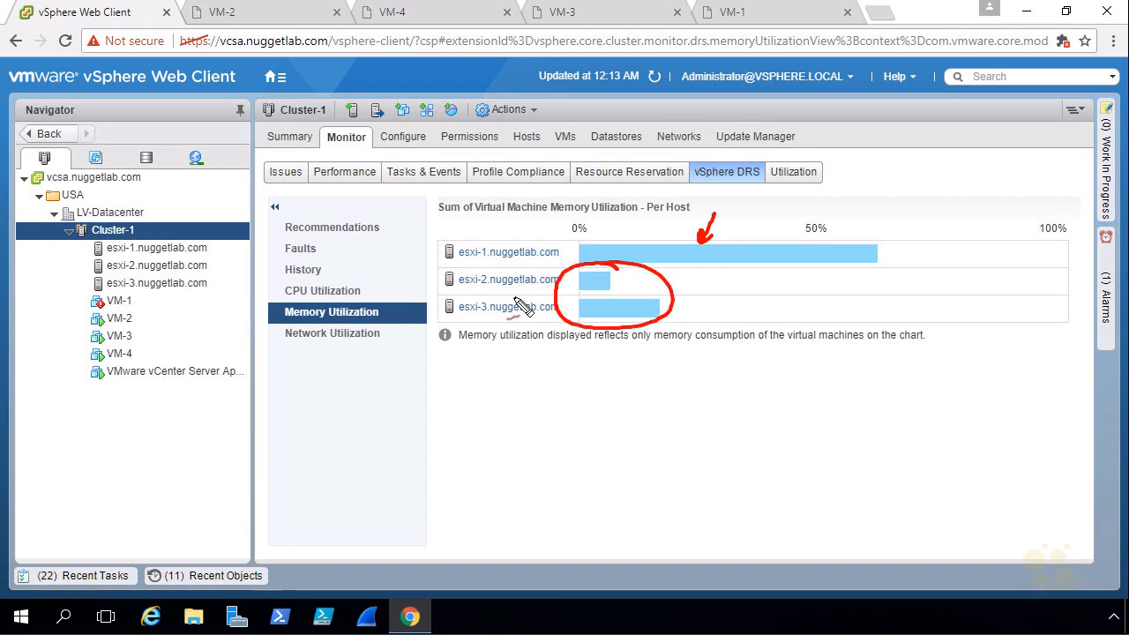
{"action": "mouse_move", "coordinate": [711, 289]}
{"action": "left_mouse_down"}
{"action": "mouse_move", "coordinate": [703, 298]}
{"action": "mouse_move", "coordinate": [731, 285]}
{"action": "left_mouse_up"}
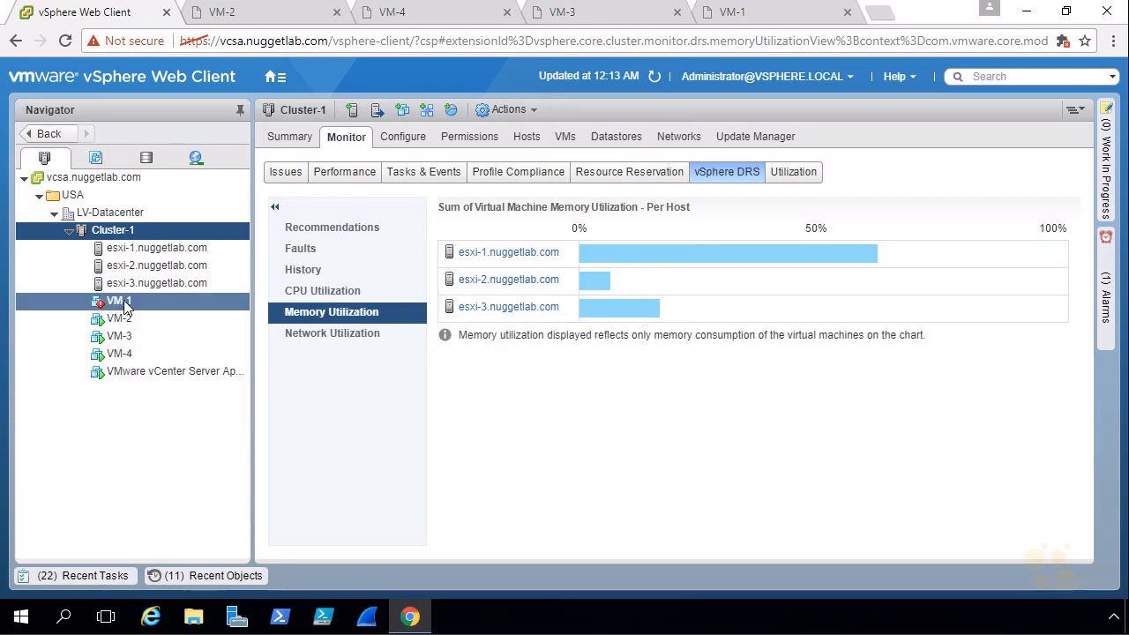
Reset VM-1's triggered "Virtual machine CPU usage" alarm to green.
{"action": "left_click", "coordinate": [118, 301]}
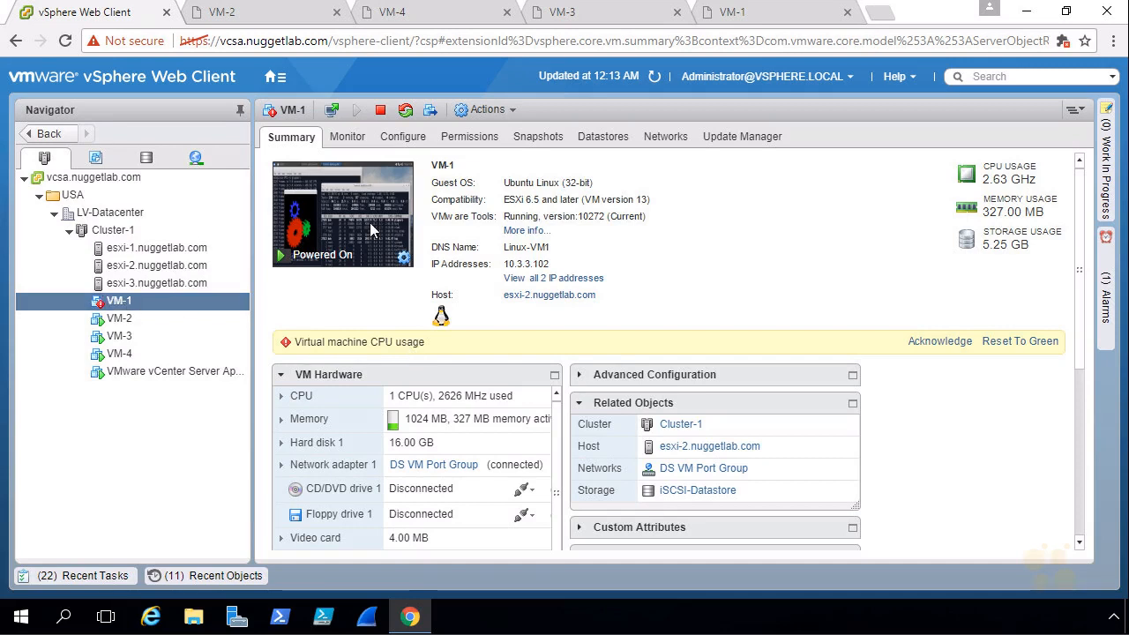
{"action": "left_click", "coordinate": [347, 137]}
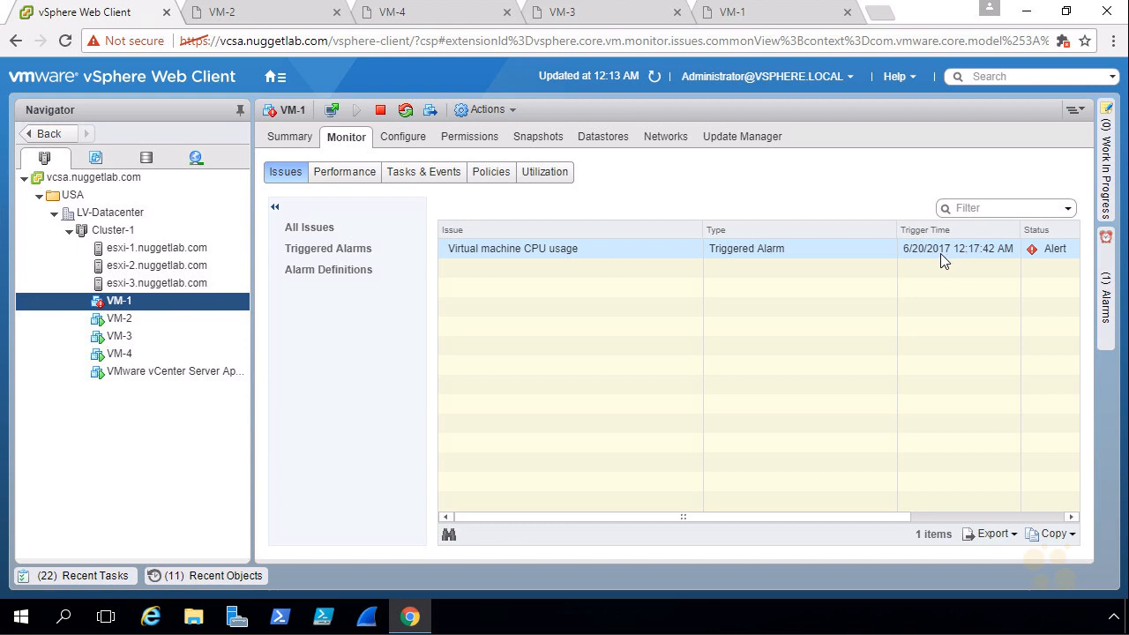
{"action": "right_click", "coordinate": [840, 258]}
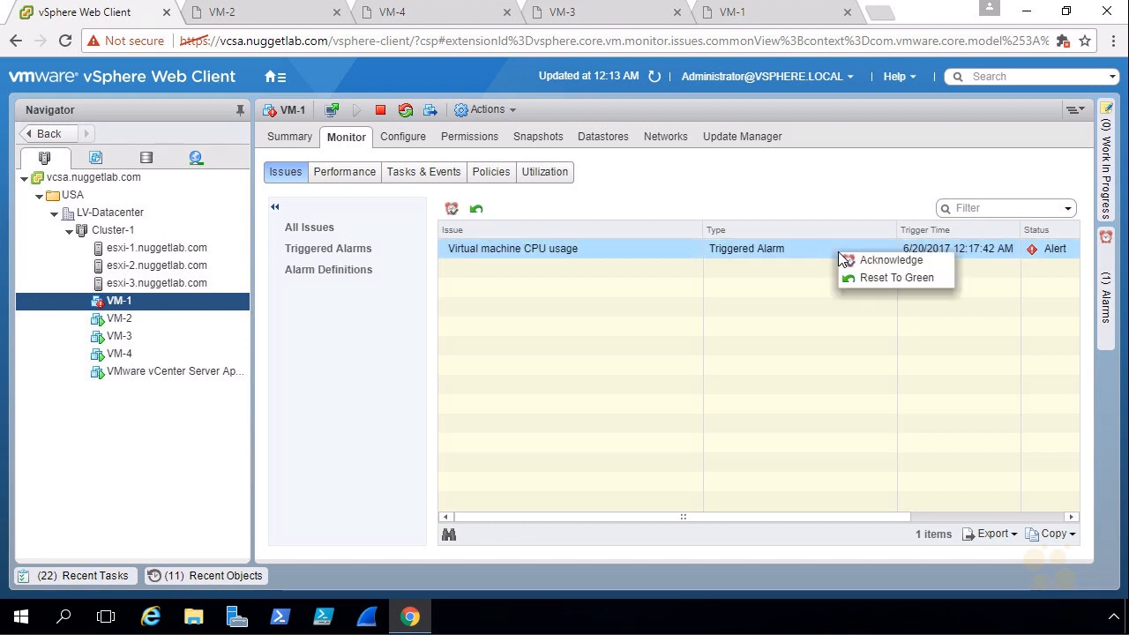
{"action": "left_click", "coordinate": [897, 277]}
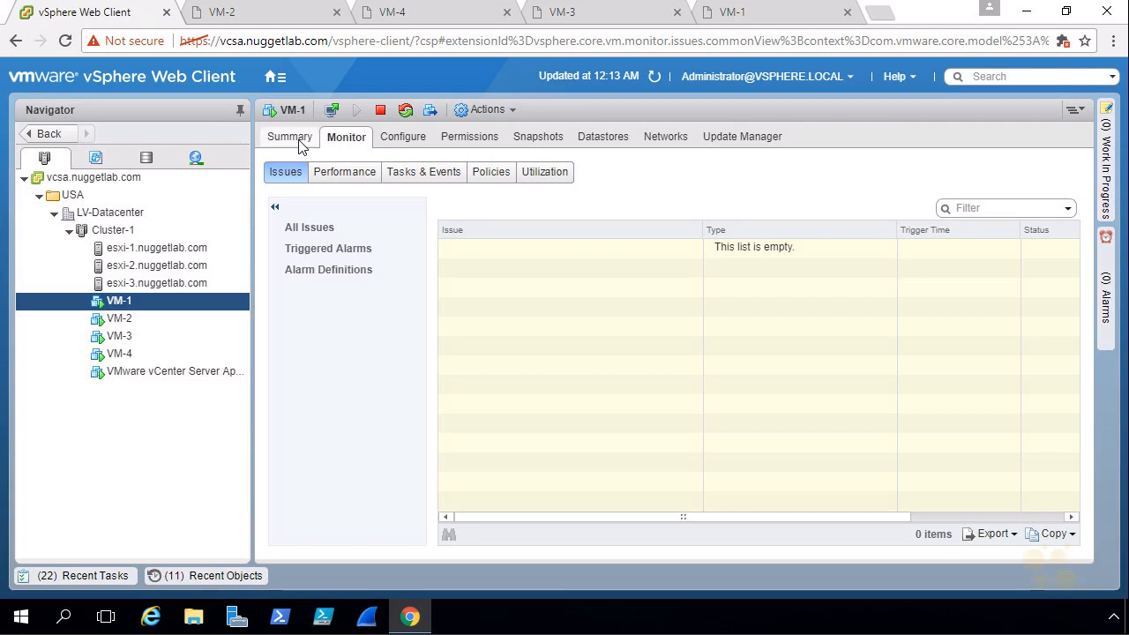
Shut down the guest operating systems of VM-1 through VM-4 in Cluster-1's virtual machine list.
{"action": "left_click", "coordinate": [113, 232]}
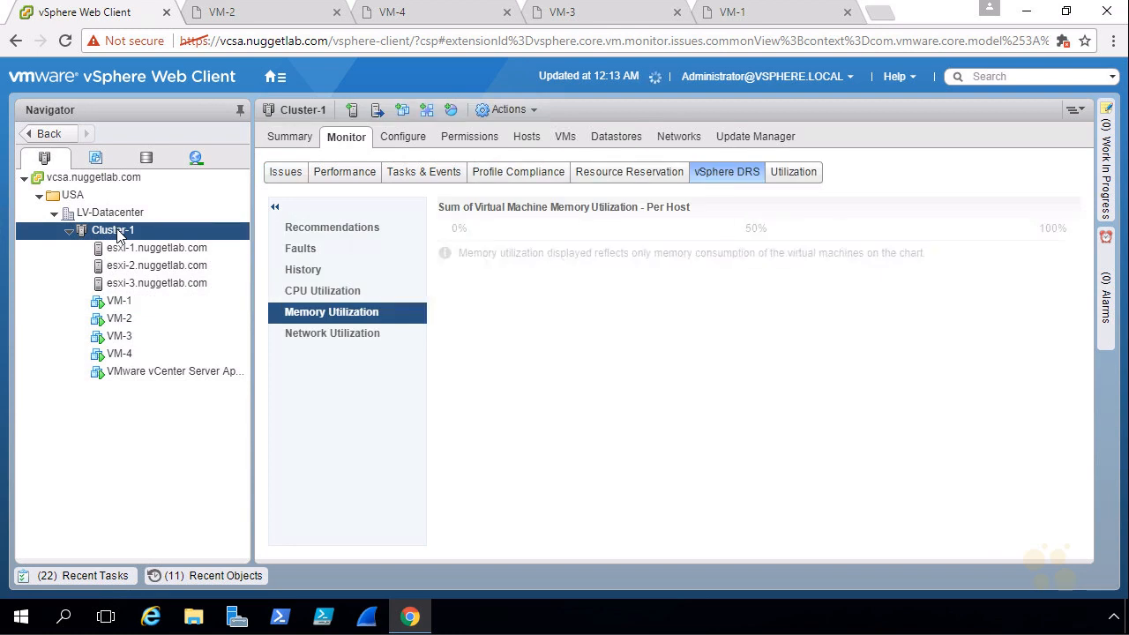
{"action": "left_click", "coordinate": [563, 139]}
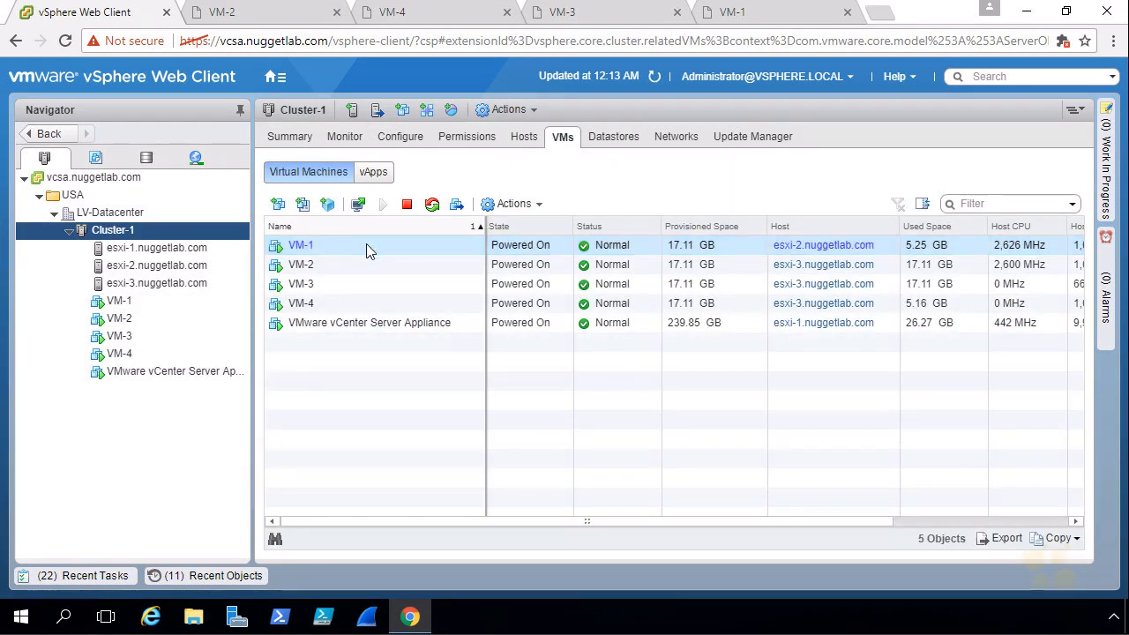
{"action": "left_click", "coordinate": [357, 305], "text": "ctrl"}
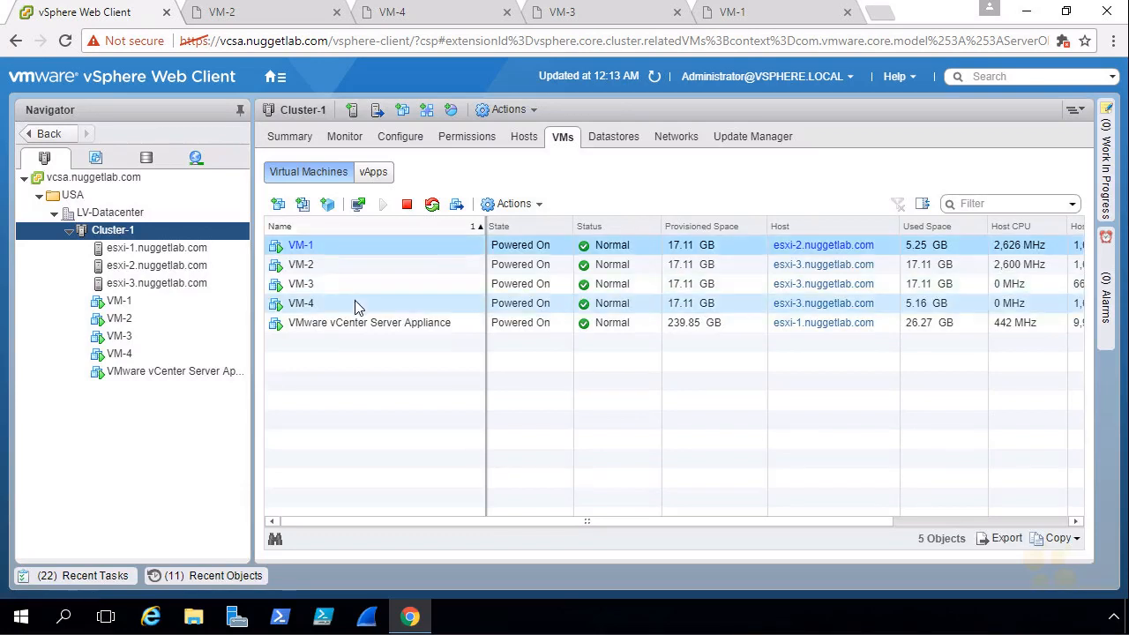
{"action": "left_click", "coordinate": [356, 305], "text": "shift"}
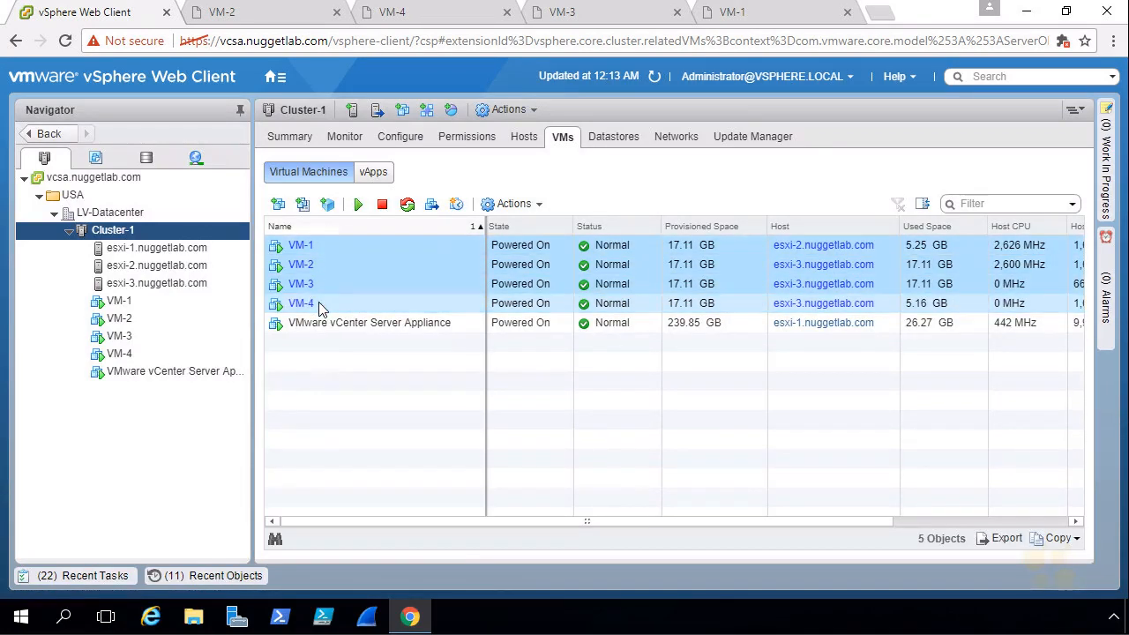
{"action": "left_click", "coordinate": [382, 206]}
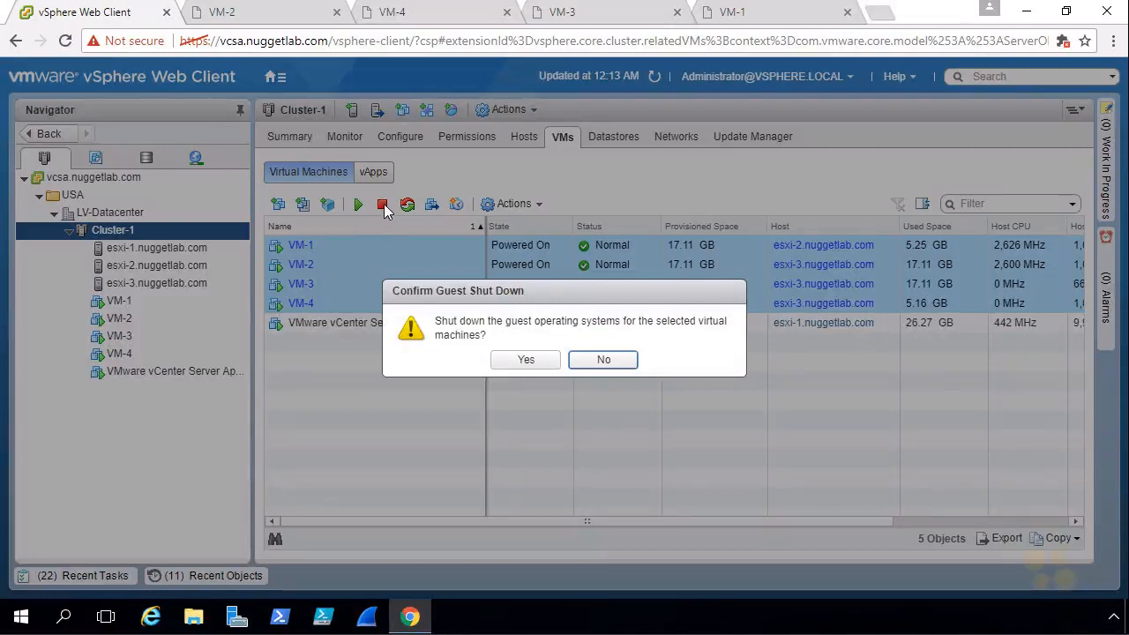
{"action": "left_click", "coordinate": [535, 364]}
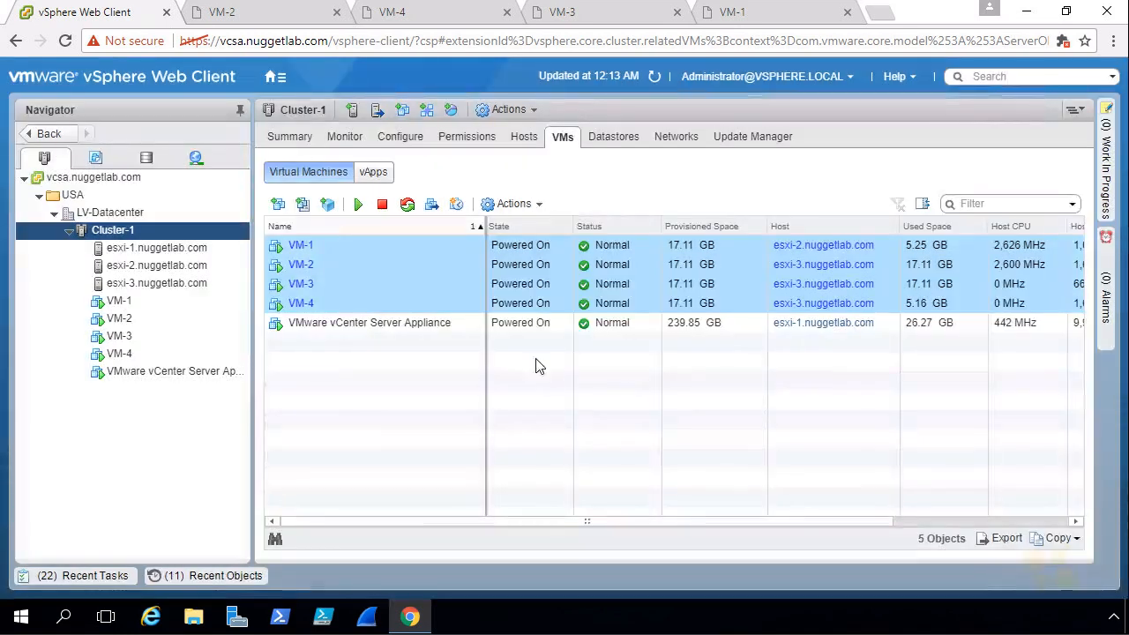
Close the browser consoles of VM-2, VM-4, VM-3 and VM-1, leaving only the vSphere Web Client open.
{"action": "left_click", "coordinate": [337, 15]}
{"action": "left_click", "coordinate": [337, 15]}
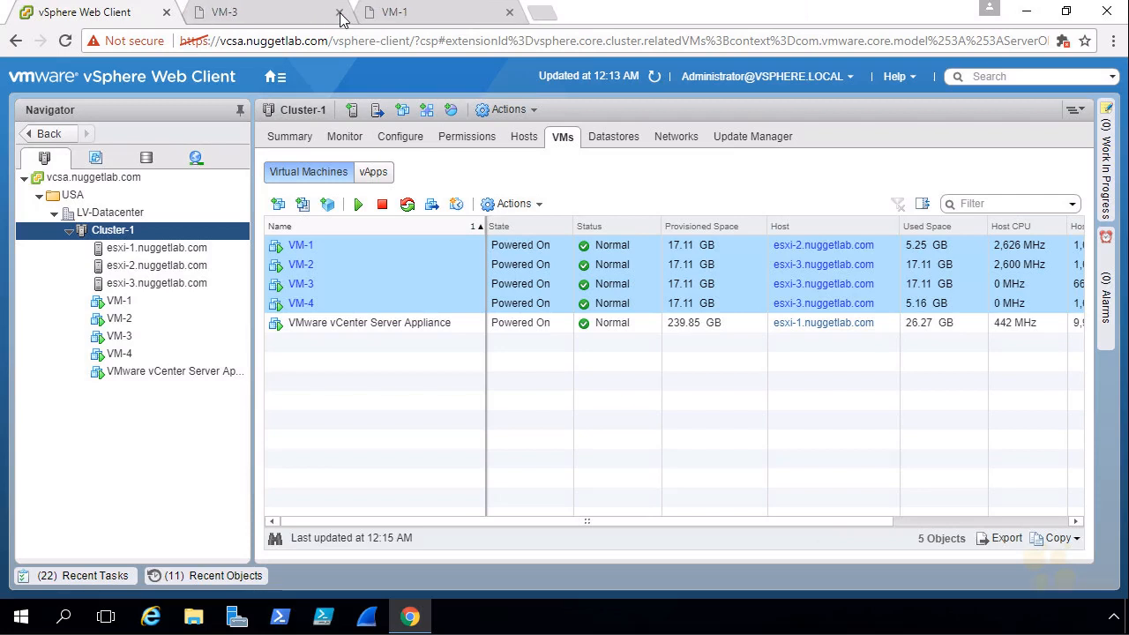
{"action": "left_click", "coordinate": [337, 15]}
{"action": "left_click", "coordinate": [337, 15]}
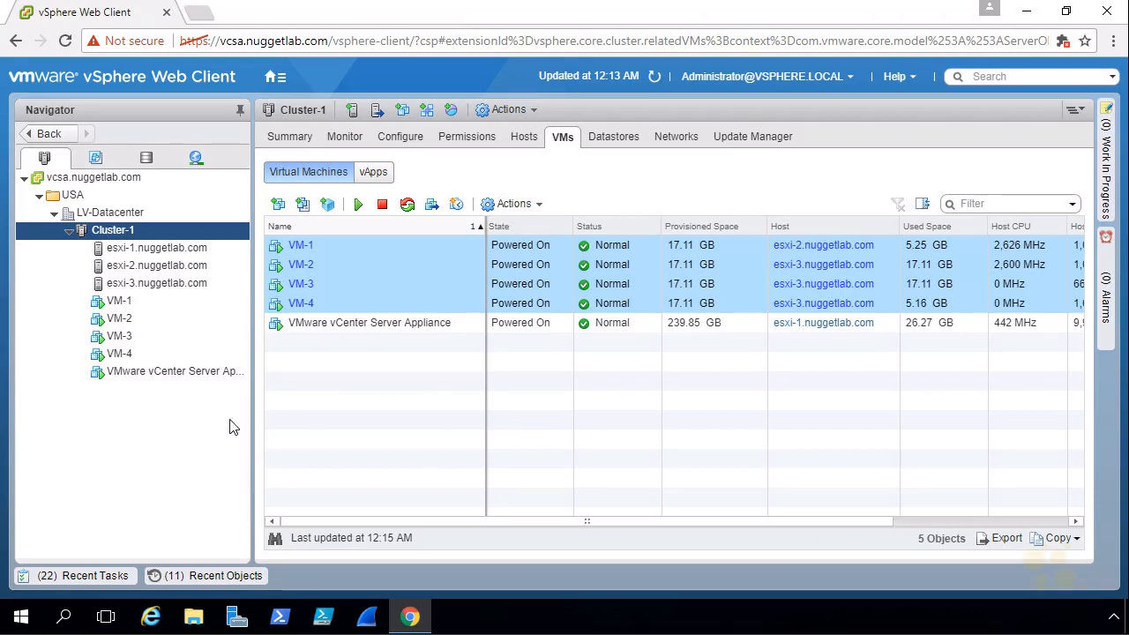
Check the guest OS shutdown tasks and refresh the power states in Cluster-1's virtual machine list.
{"action": "left_click", "coordinate": [91, 575]}
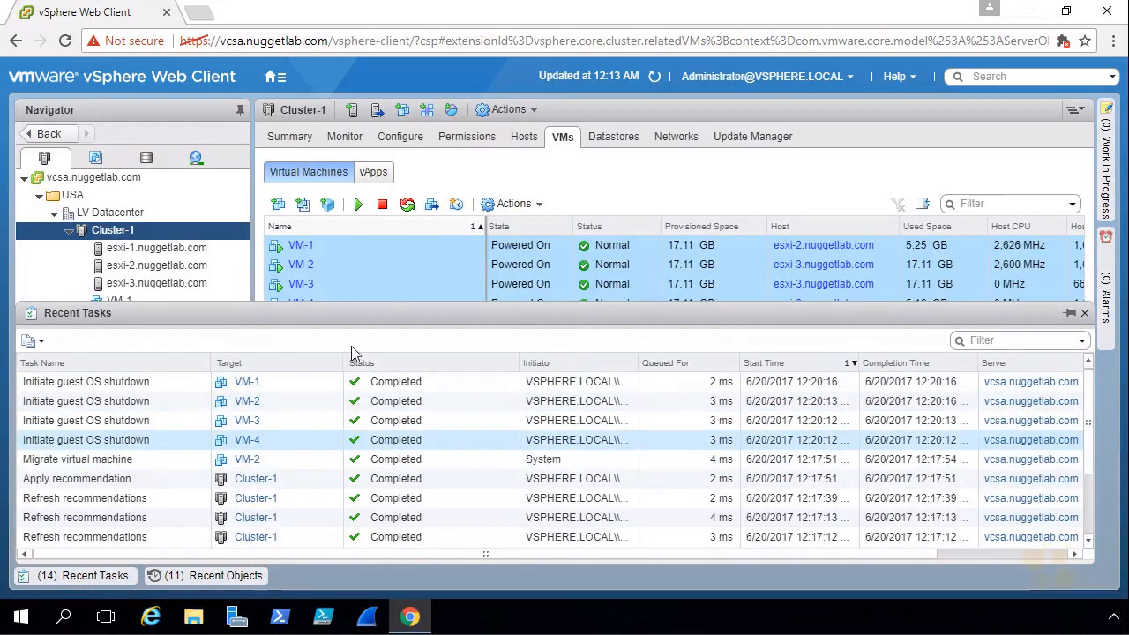
{"action": "left_click", "coordinate": [563, 141]}
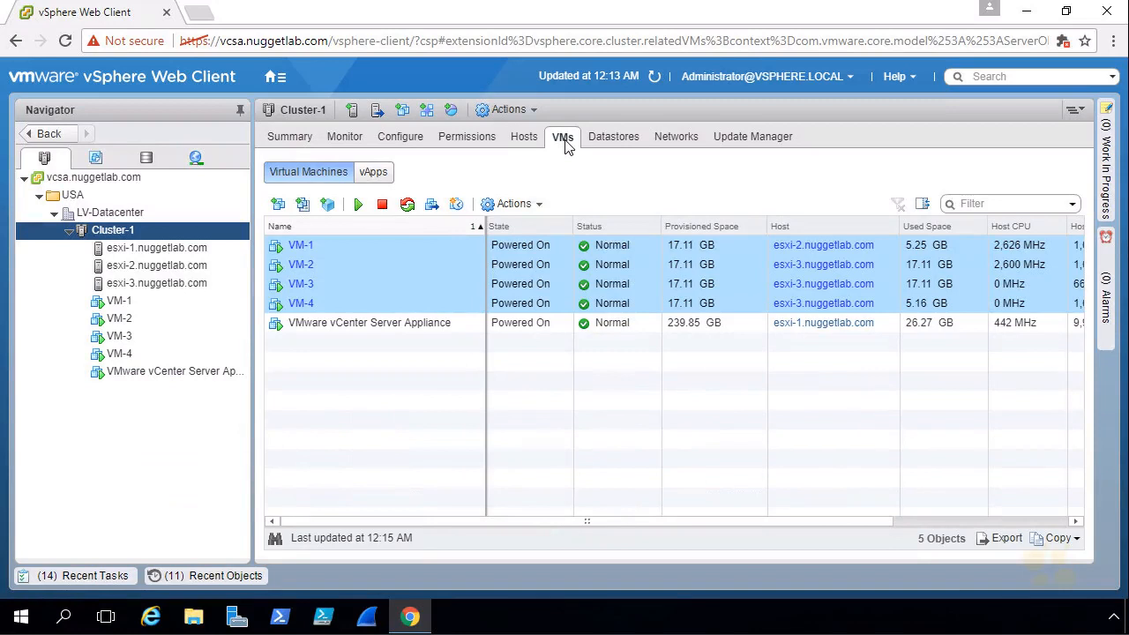
{"action": "left_click", "coordinate": [654, 79]}
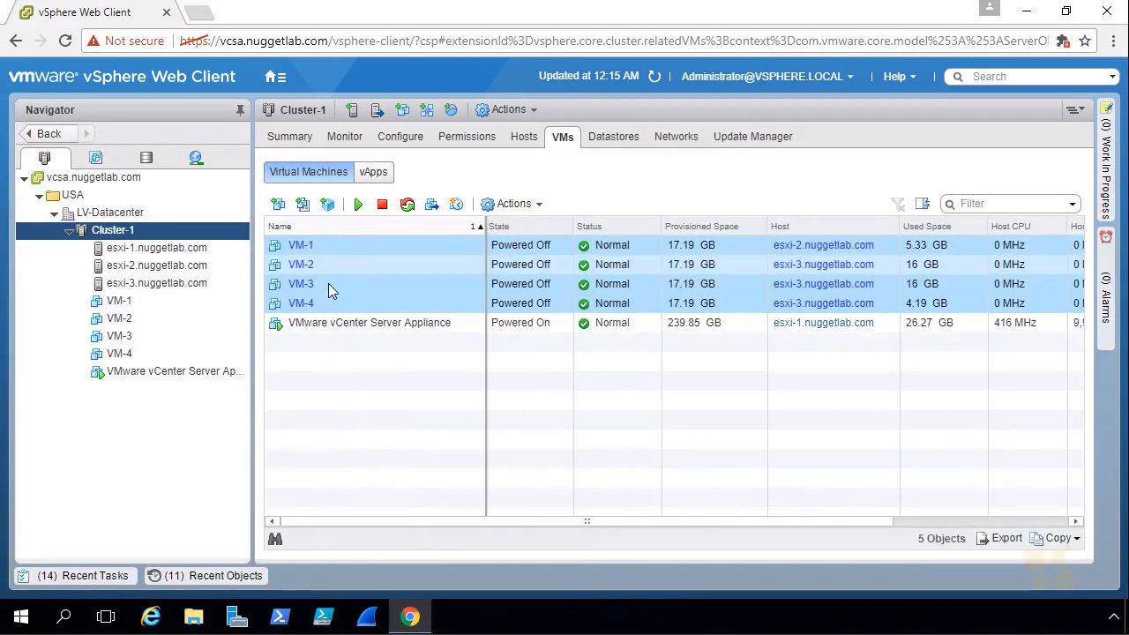
Begin a migration of VM-1 through VM-4 together, changing the compute resource only.
{"action": "right_click", "coordinate": [387, 242]}
{"action": "left_click", "coordinate": [415, 328]}
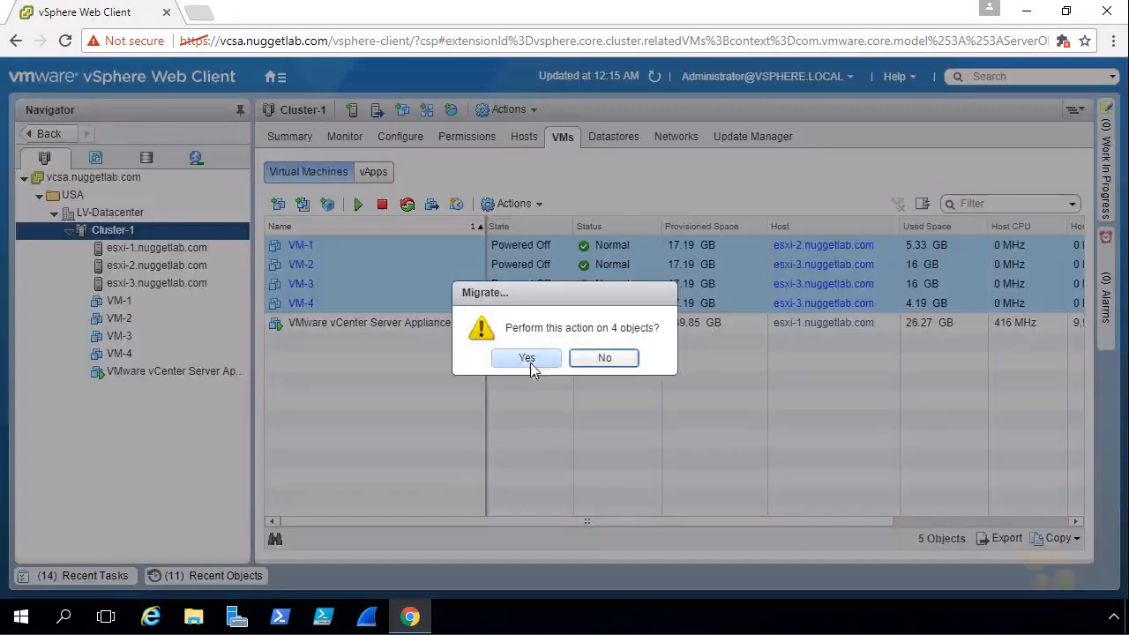
{"action": "left_click", "coordinate": [530, 361]}
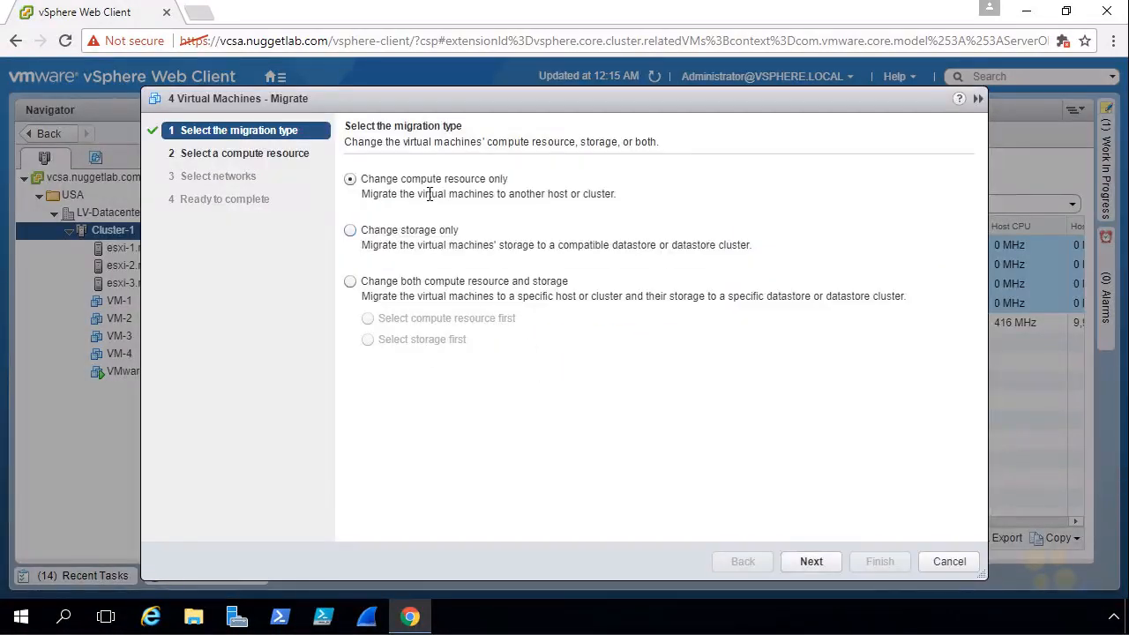
{"action": "left_click", "coordinate": [813, 561]}
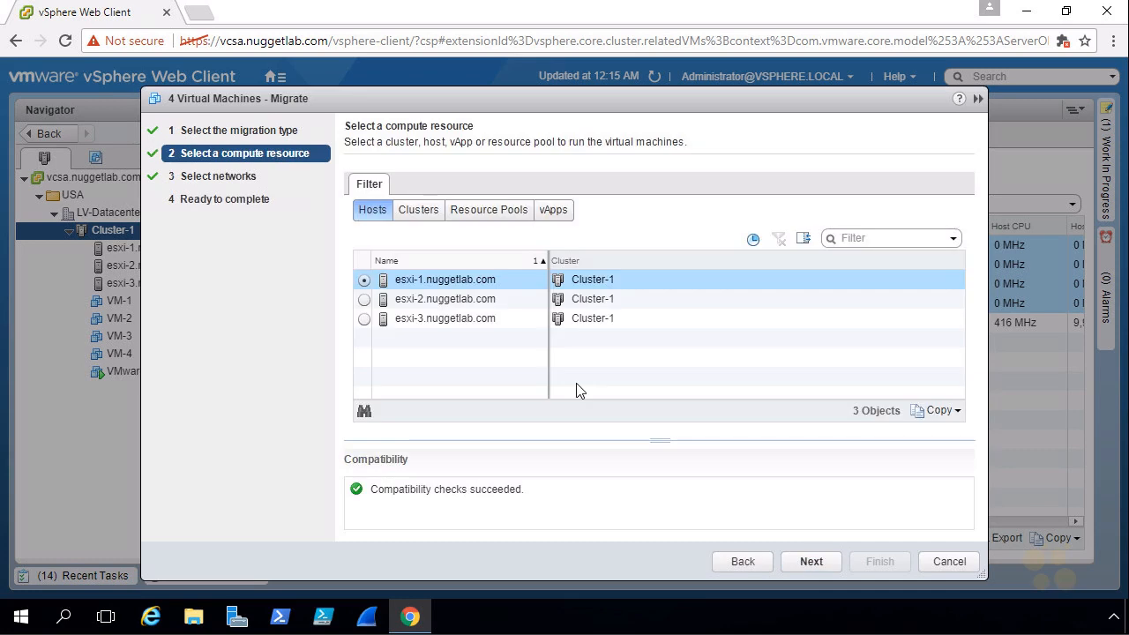
{"action": "left_click", "coordinate": [417, 215]}
{"action": "left_click", "coordinate": [363, 280]}
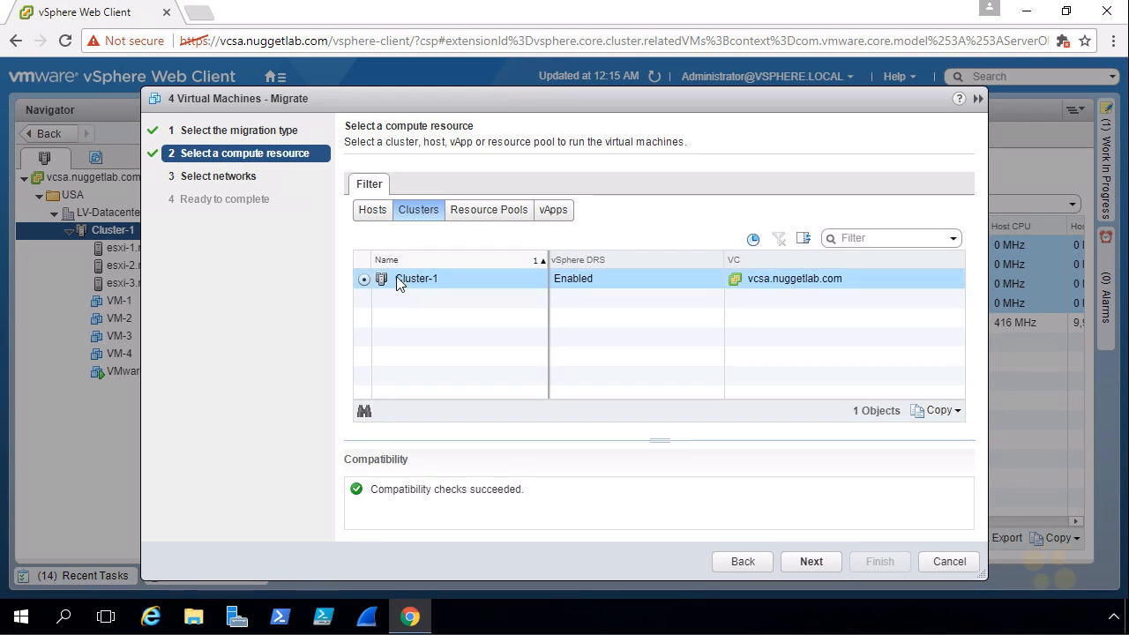
{"action": "left_click", "coordinate": [373, 212]}
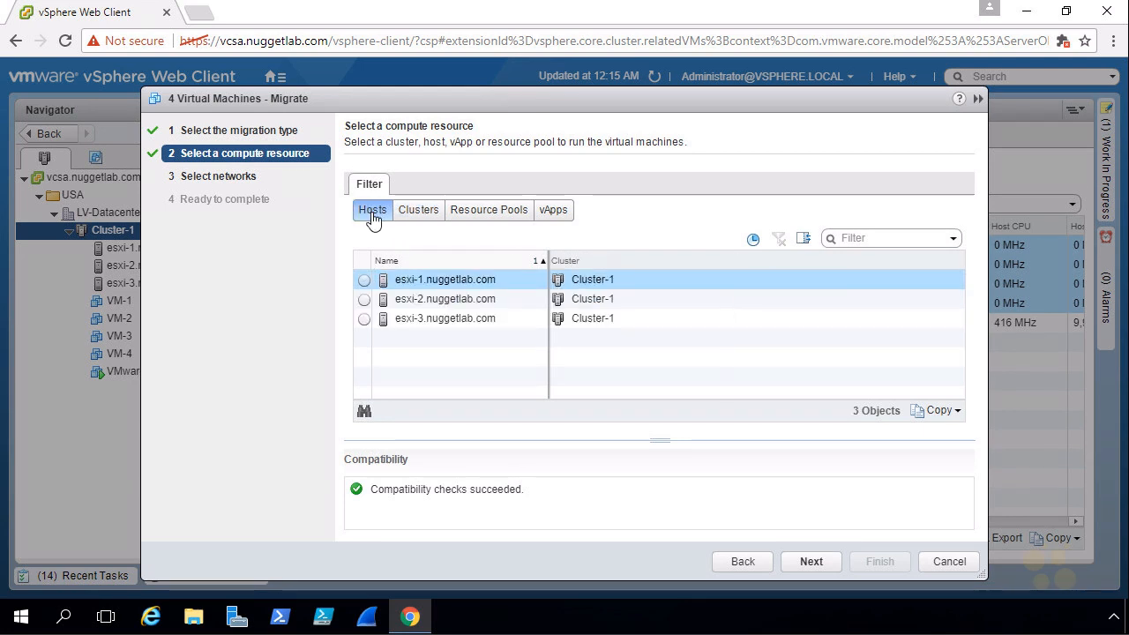
Migrate the four VMs to host esxi-1.nuggetlab.com, keeping DS VM Port Group as the destination network.
{"action": "left_click", "coordinate": [364, 280]}
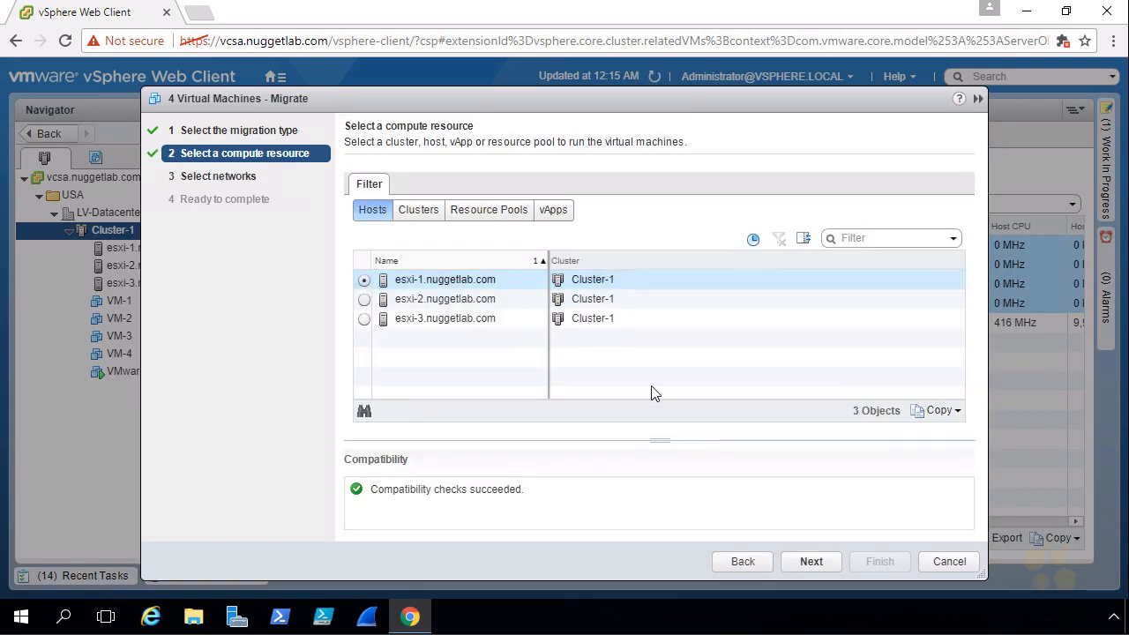
{"action": "left_click", "coordinate": [811, 562]}
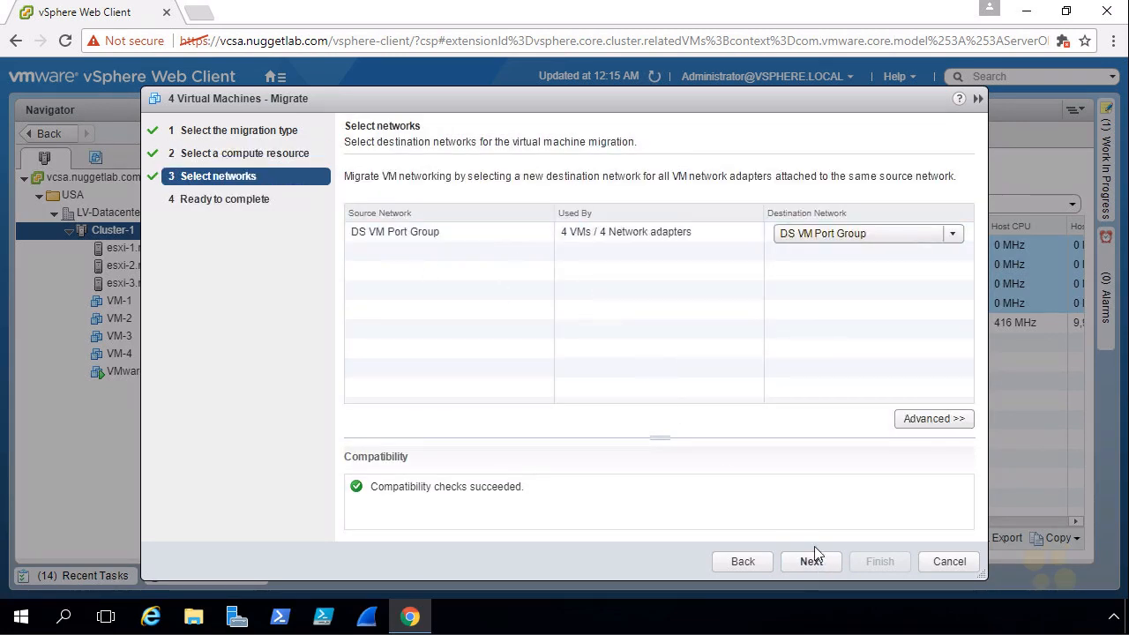
{"action": "left_click", "coordinate": [814, 560]}
{"action": "left_click", "coordinate": [879, 562]}
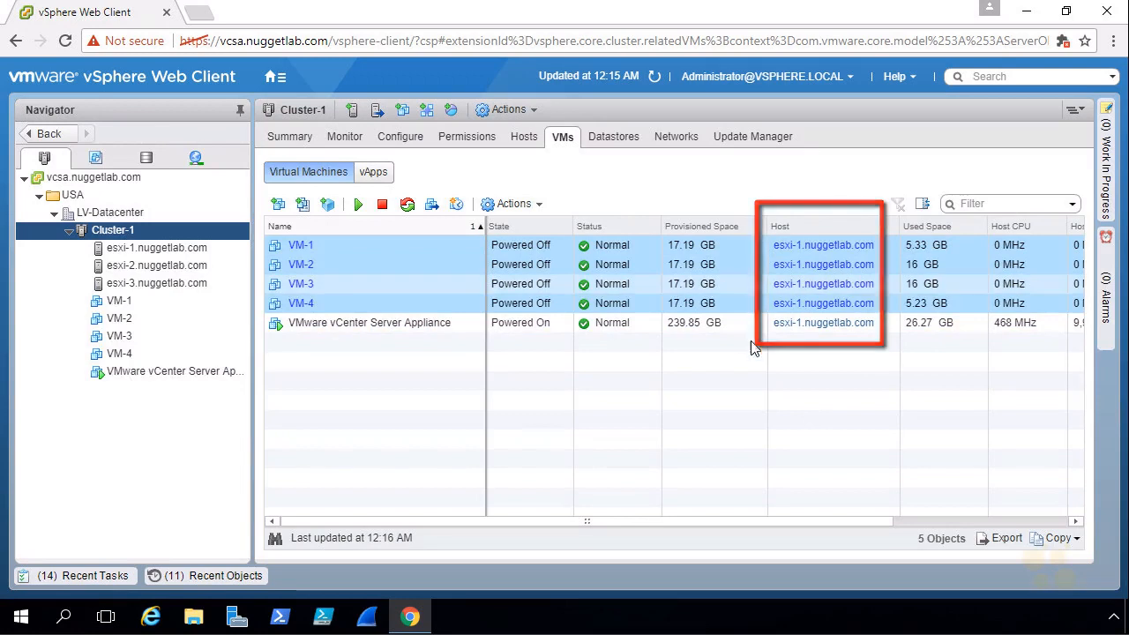
Set Cluster-1's DRS automation level to Fully Automated and save the cluster settings.
{"action": "right_click", "coordinate": [182, 231]}
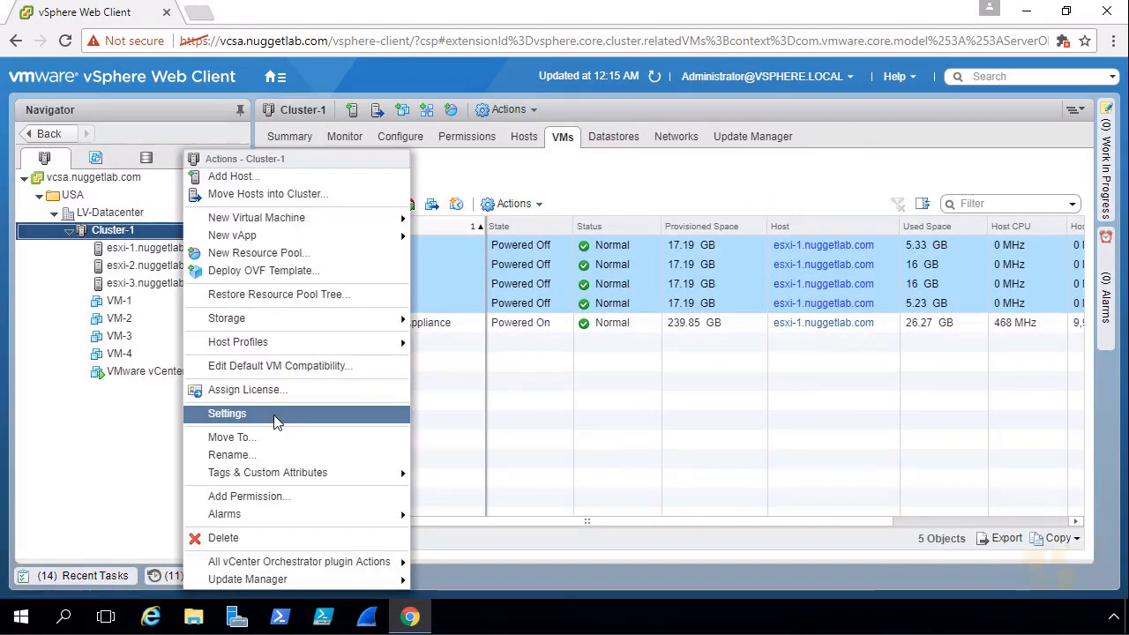
{"action": "left_click", "coordinate": [275, 422]}
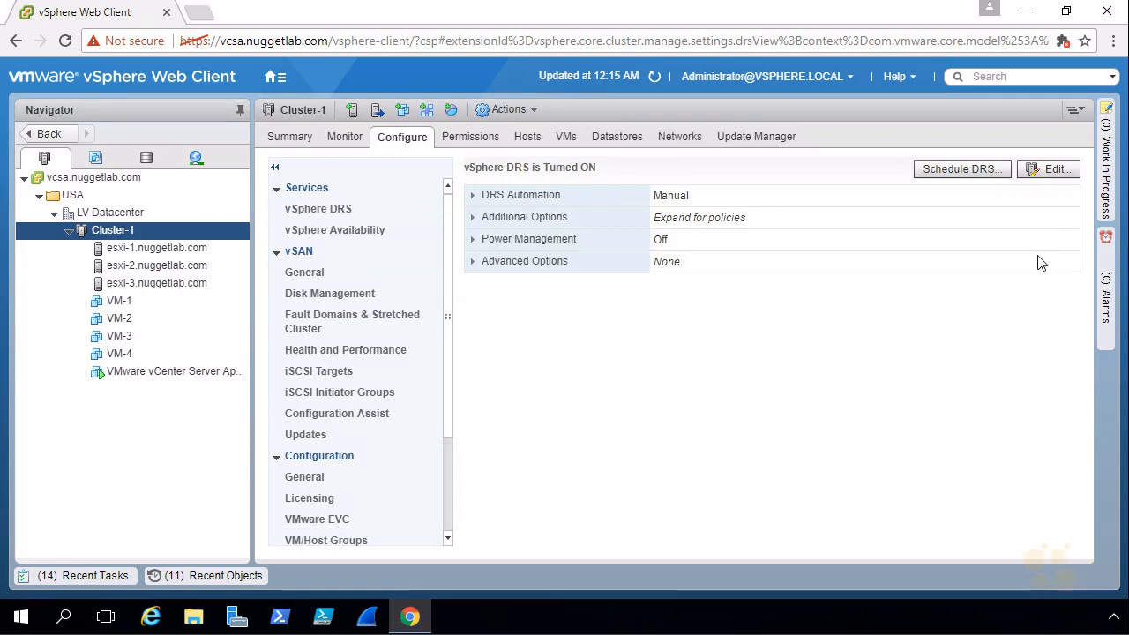
{"action": "left_click", "coordinate": [1041, 177]}
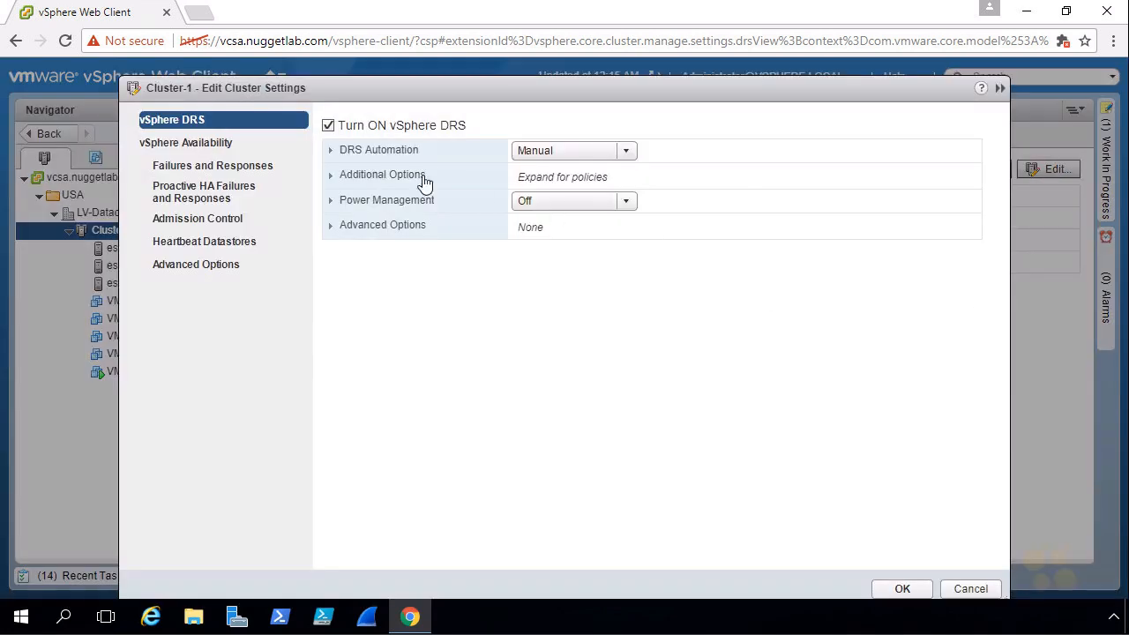
{"action": "left_click", "coordinate": [622, 151]}
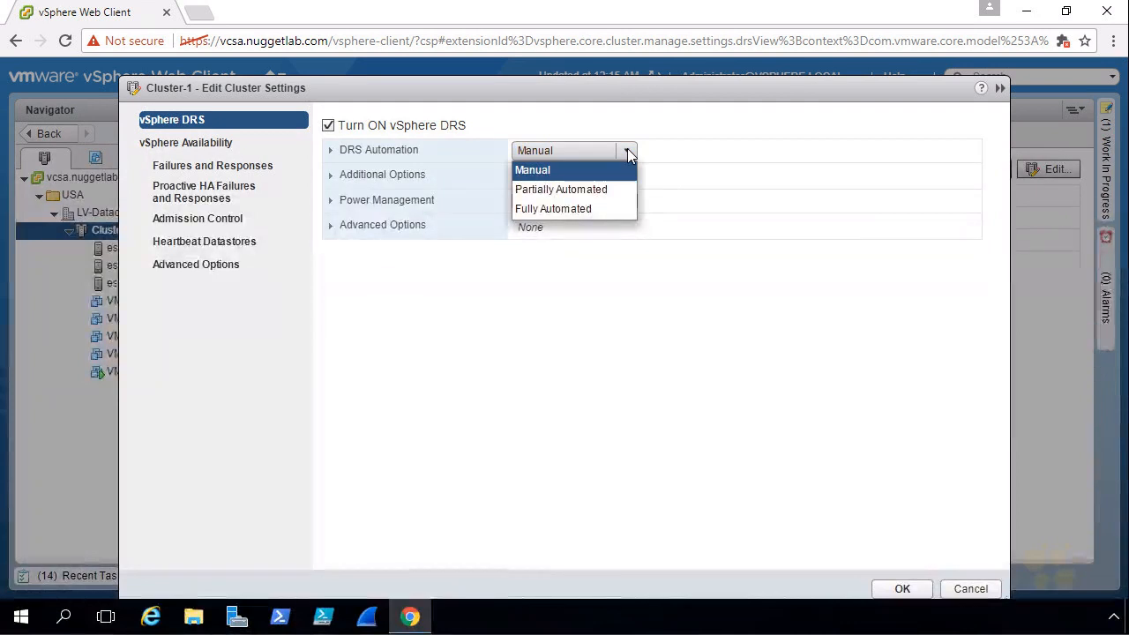
{"action": "left_click", "coordinate": [559, 209]}
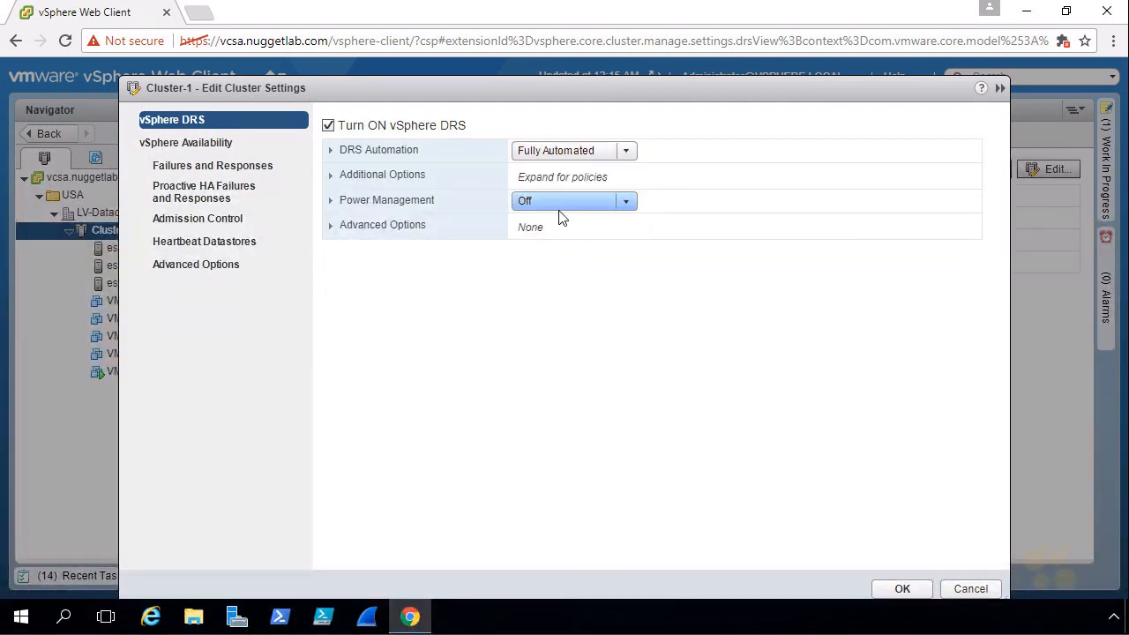
{"action": "left_click", "coordinate": [909, 593]}
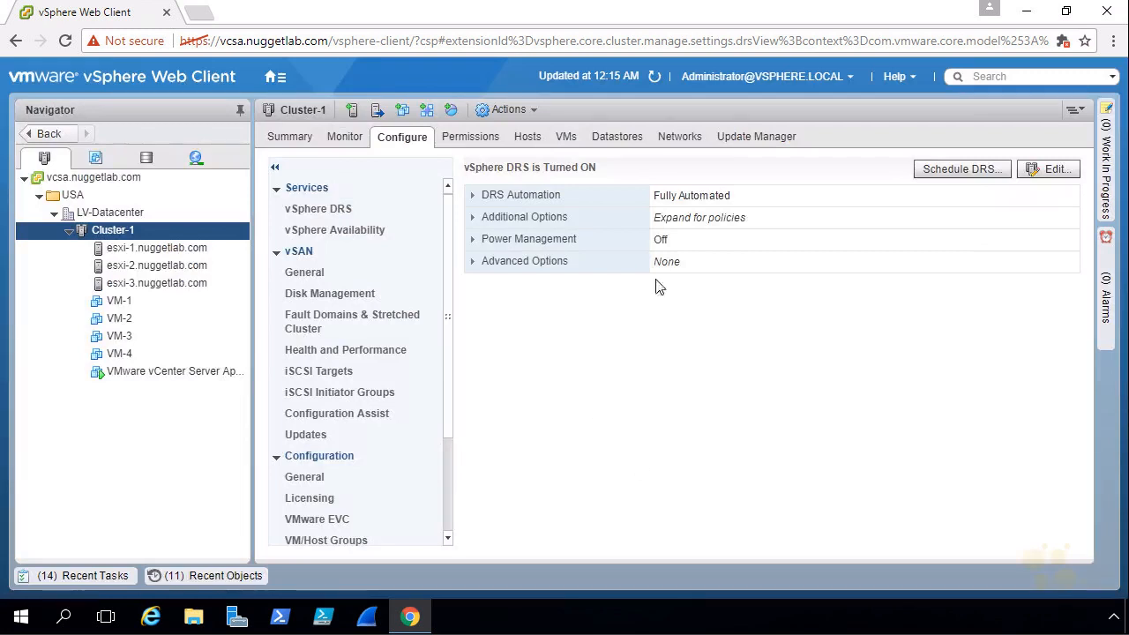
Power on VM-1 through VM-4 from Cluster-1's virtual machine list, and select VM-3 to check its host placement.
{"action": "left_click", "coordinate": [564, 140]}
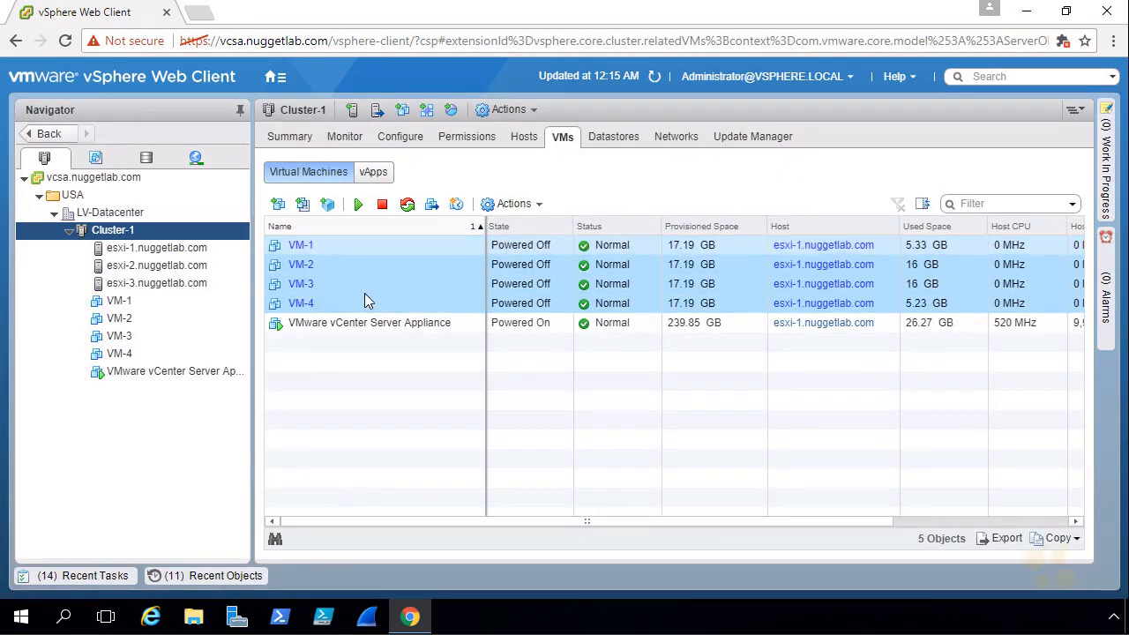
{"action": "left_click", "coordinate": [359, 204]}
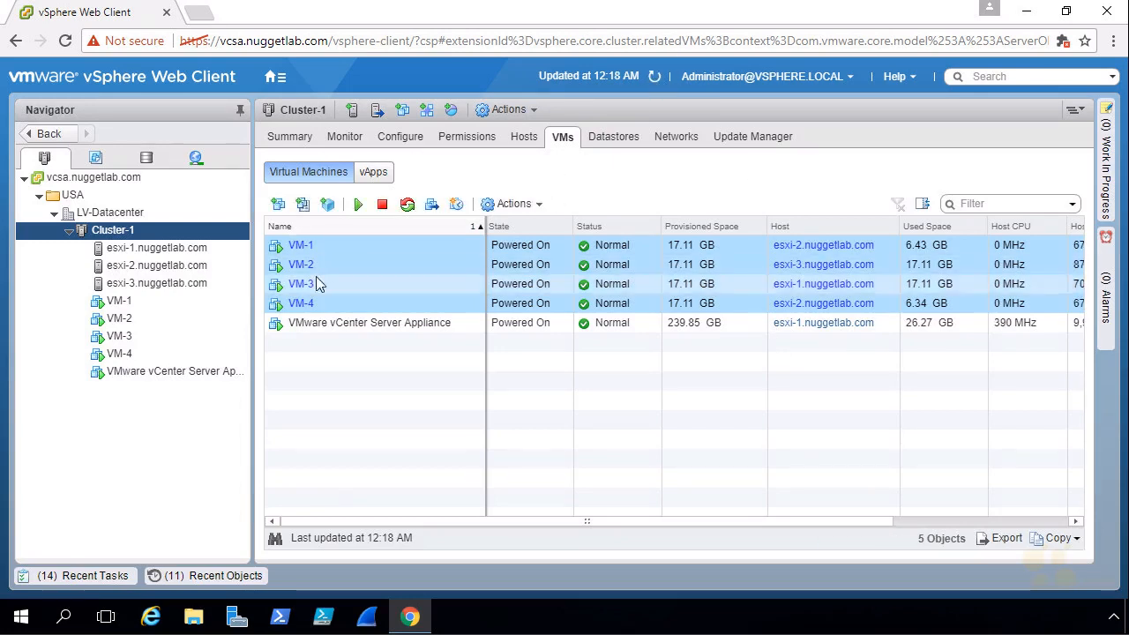
{"action": "left_click", "coordinate": [373, 297]}
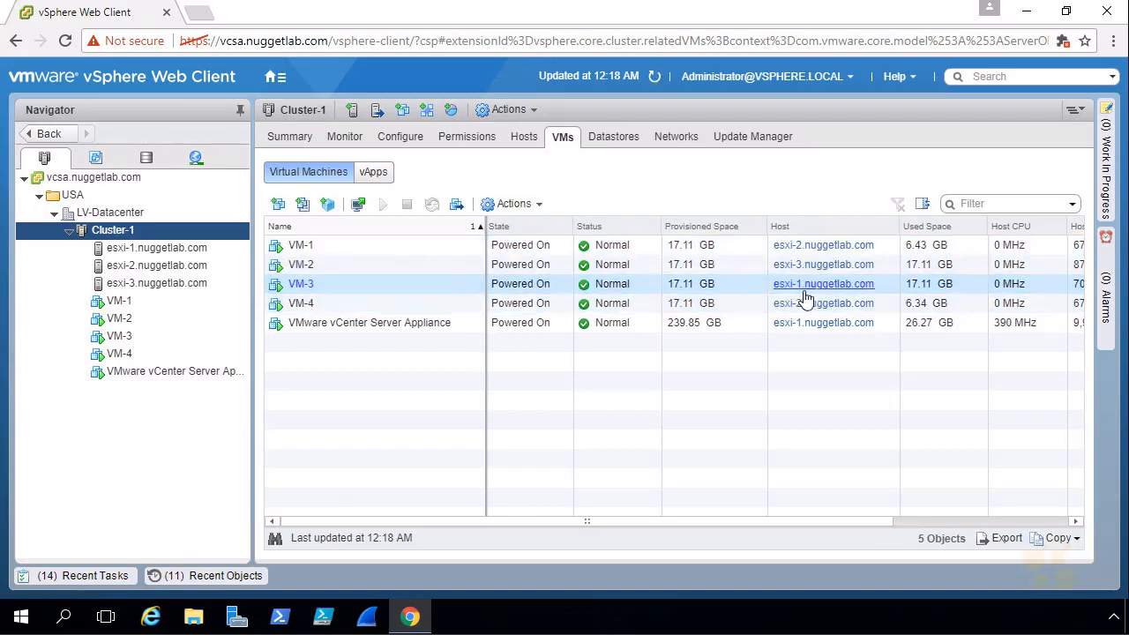